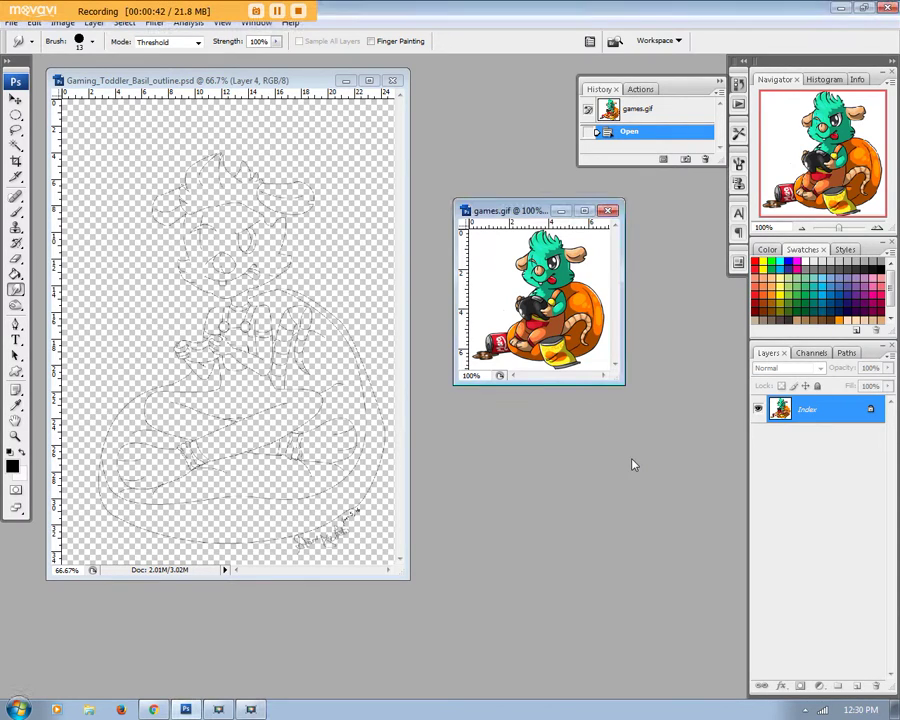
drag(525, 209, 544, 208)
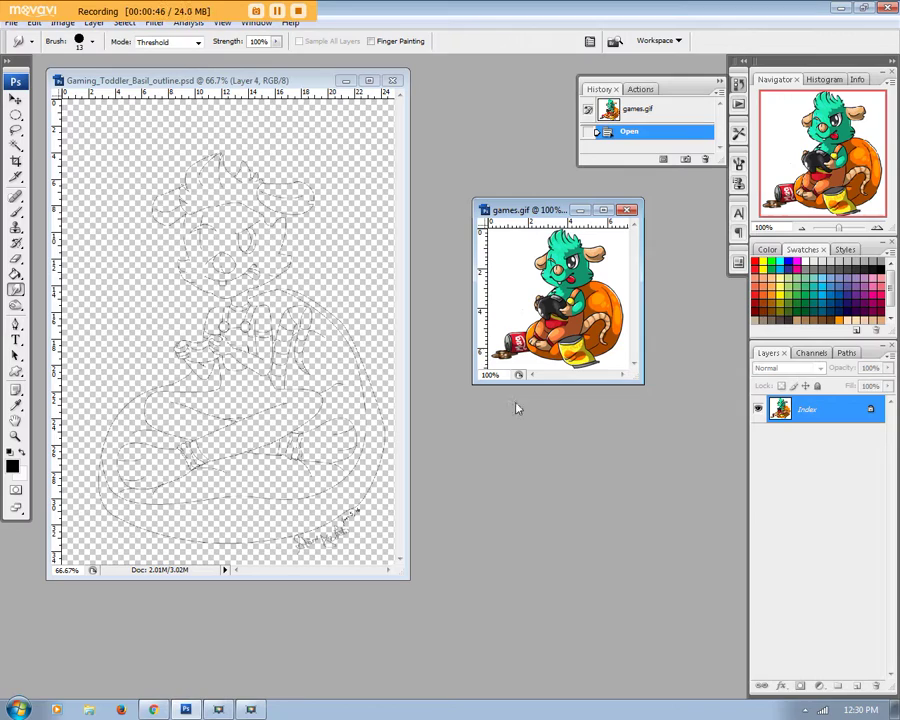
click(208, 125)
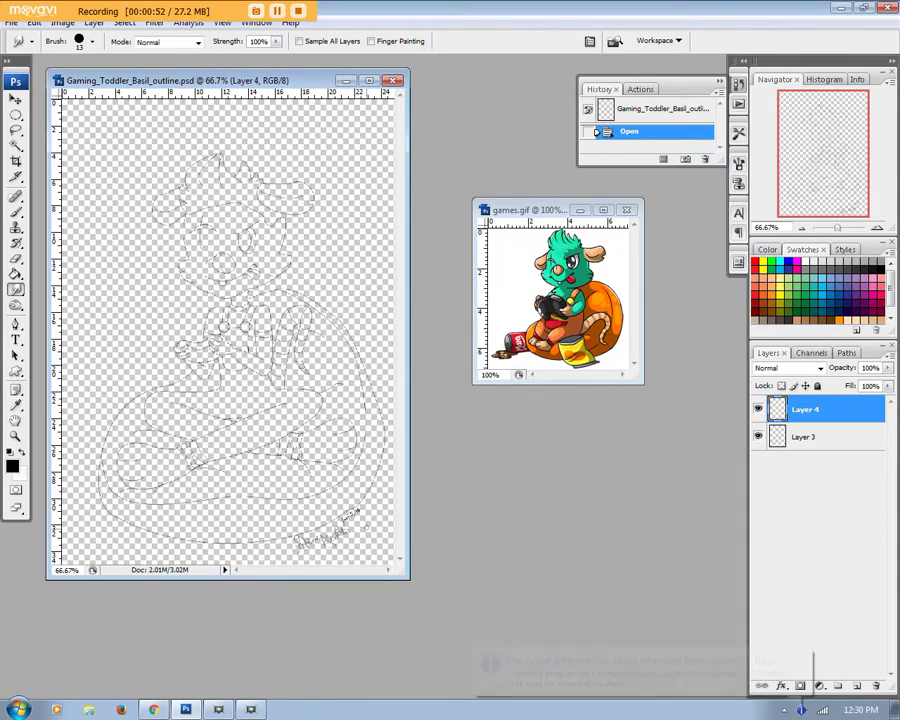
click(797, 659)
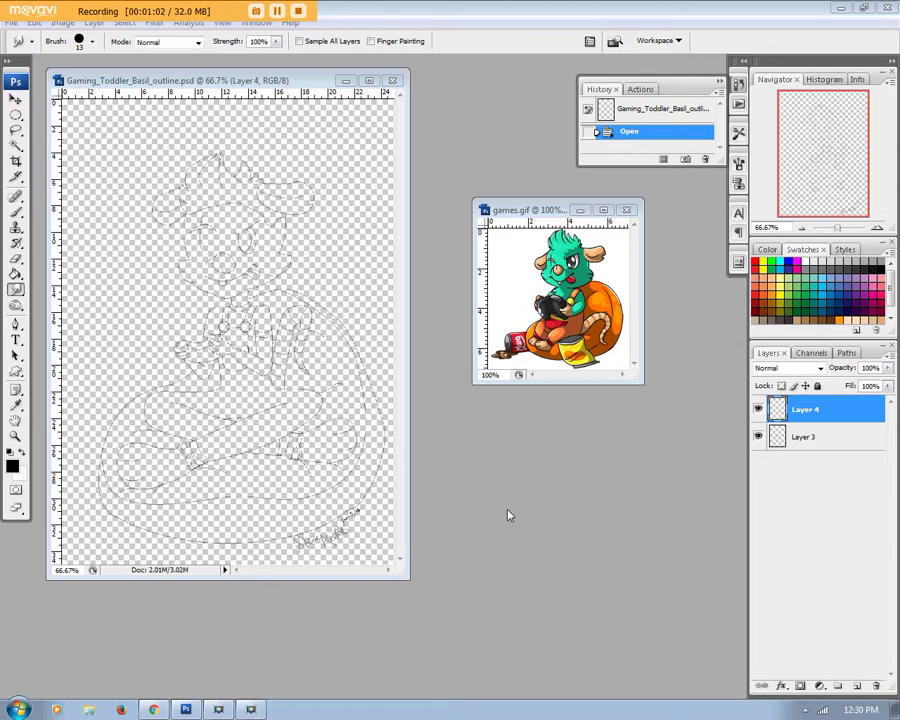
click(16, 411)
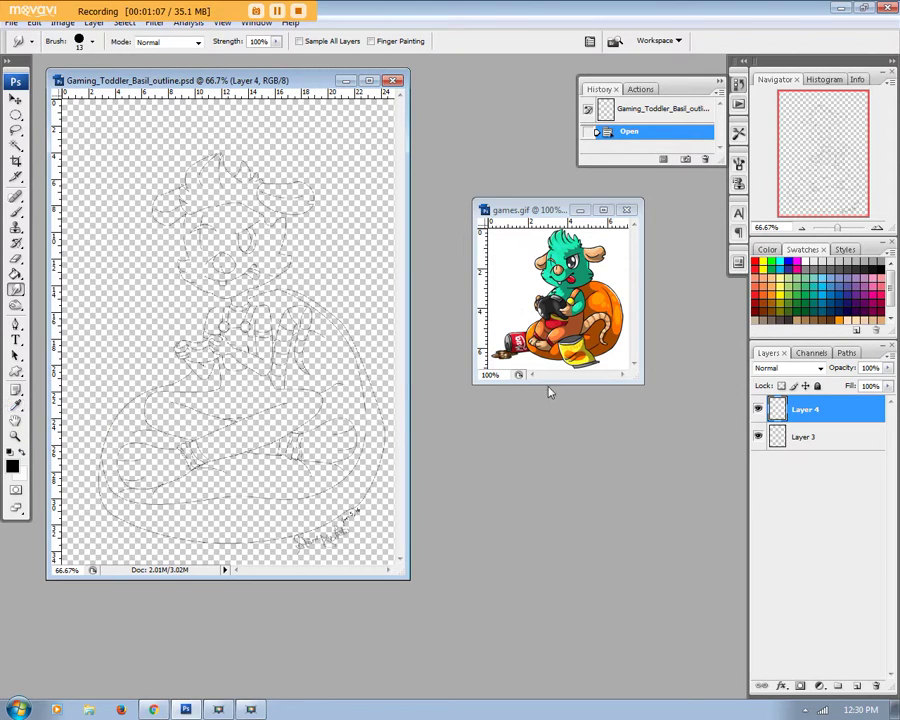
click(566, 258)
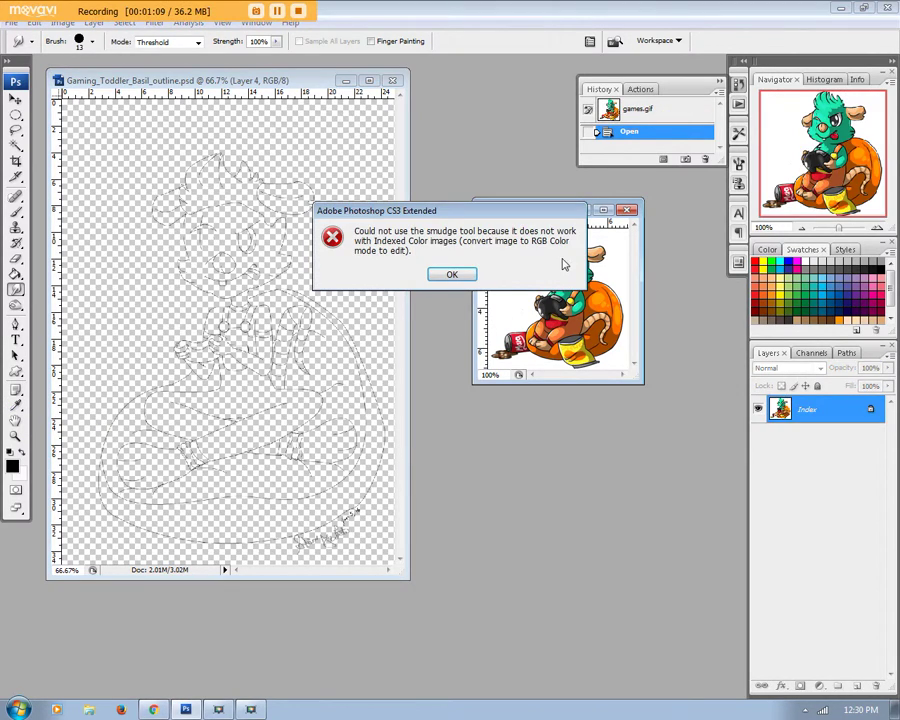
click(458, 273)
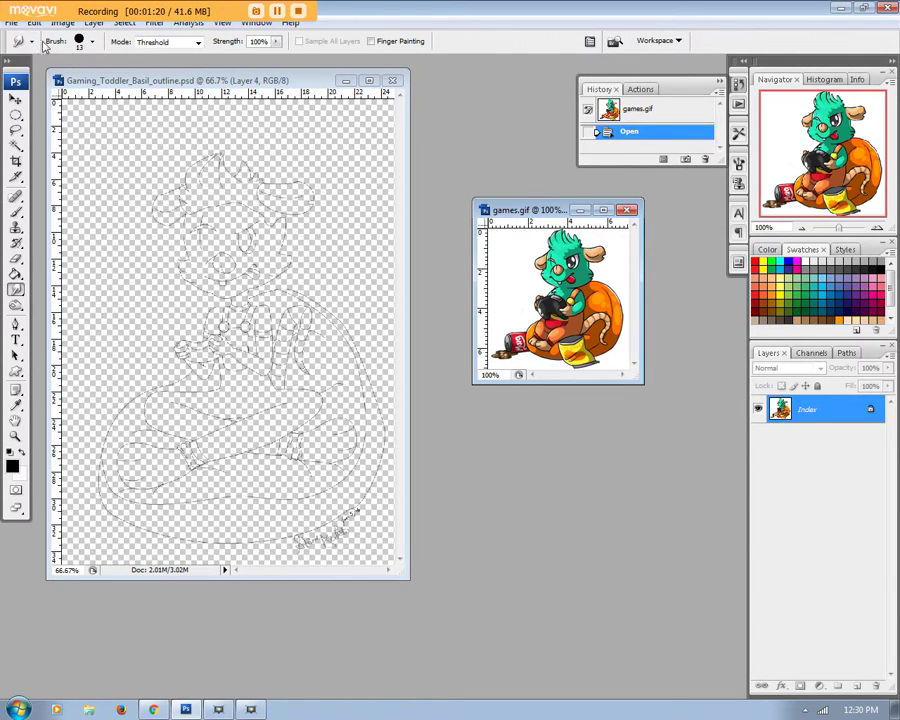
Step: Create a new 1280 by 1024 pixel RGB document at 72 pixels/inch with a transparent background
click(11, 22)
click(20, 32)
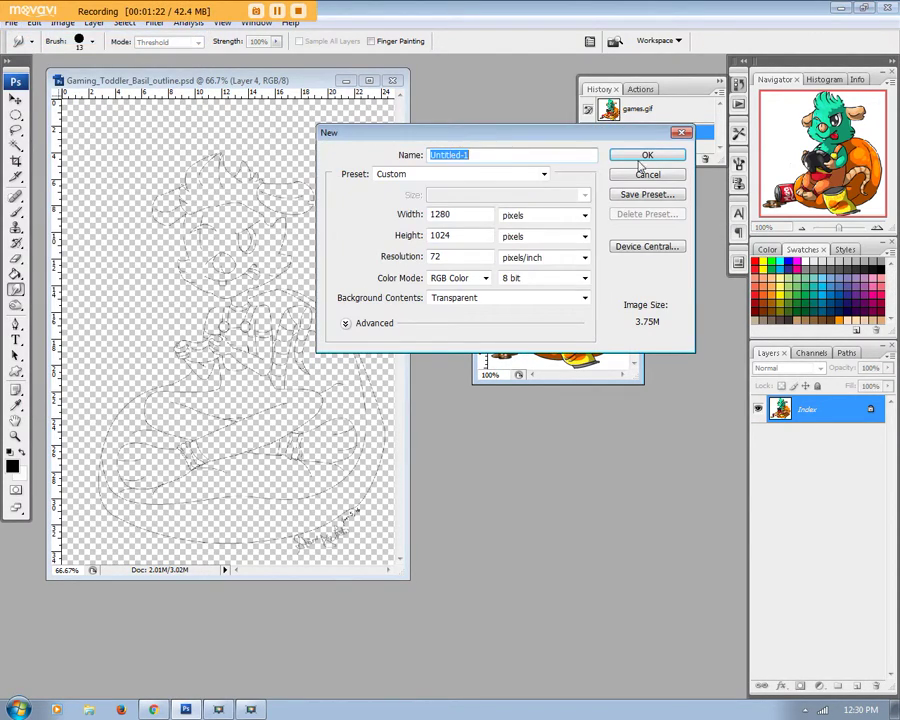
click(646, 155)
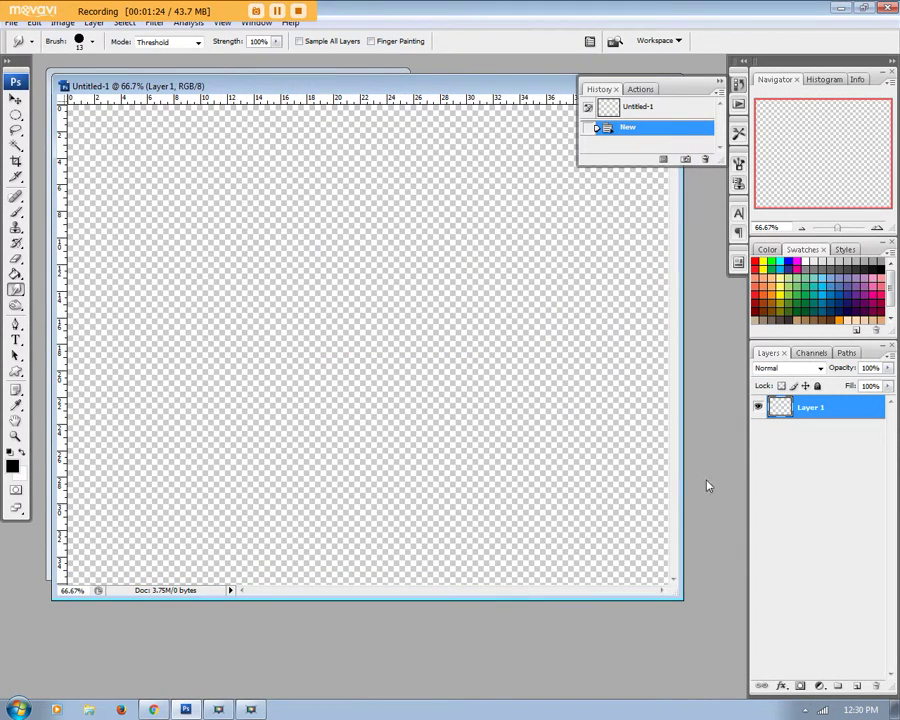
Step: Crop the blank document to a smaller, nearly square canvas and move its window clear of games.gif
click(16, 160)
drag(124, 148, 382, 392)
right_click(266, 297)
click(300, 293)
drag(232, 87, 476, 420)
Step: Select the whole games.gif picture with a rectangular marquee, copy it into the blank document and close games.gif
click(524, 210)
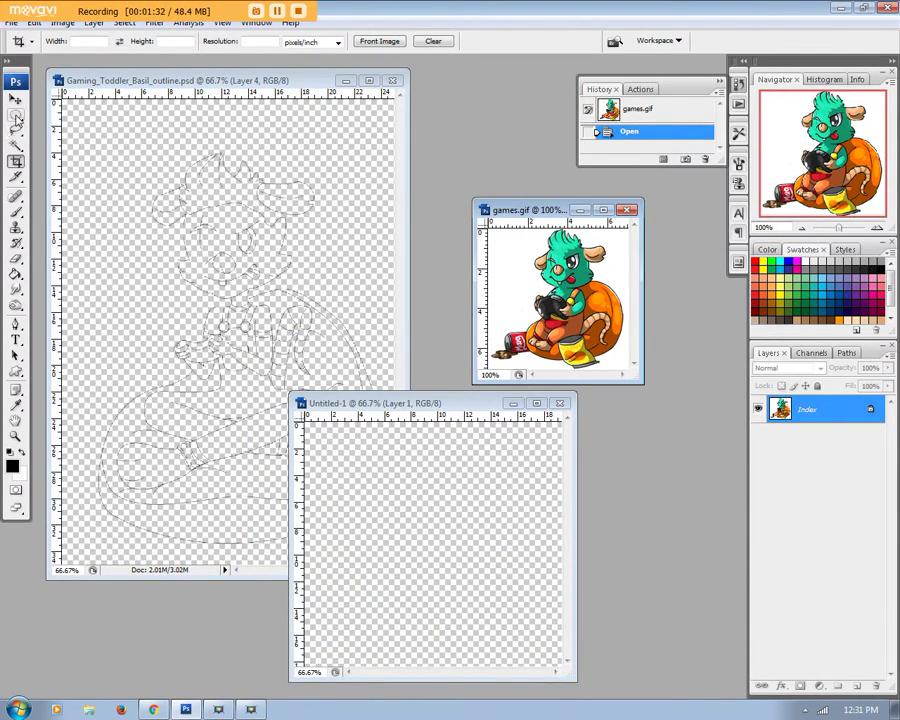
drag(16, 116, 88, 112)
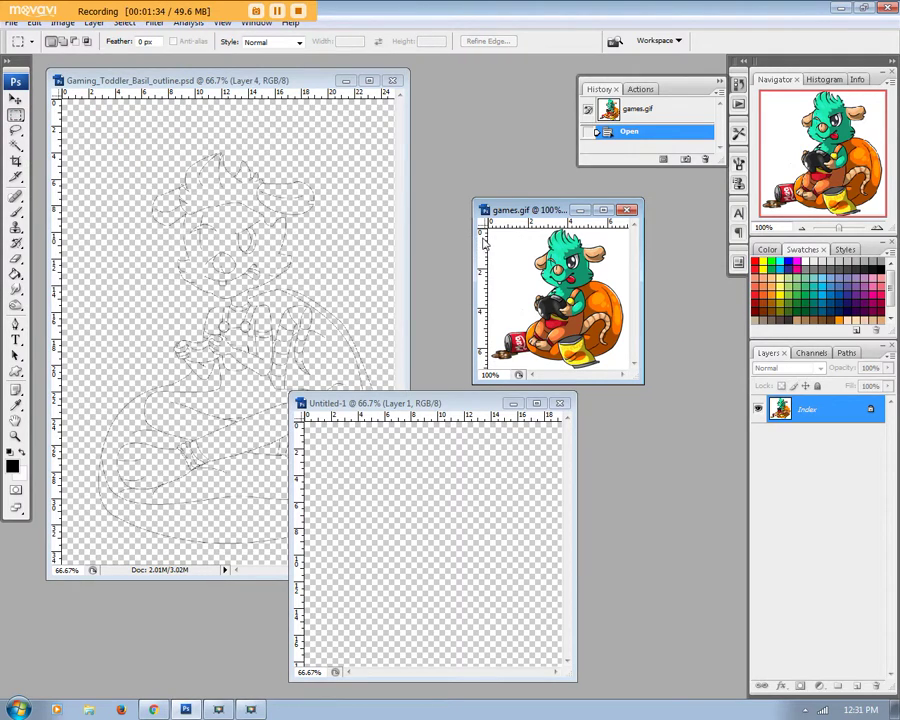
drag(644, 387, 703, 468)
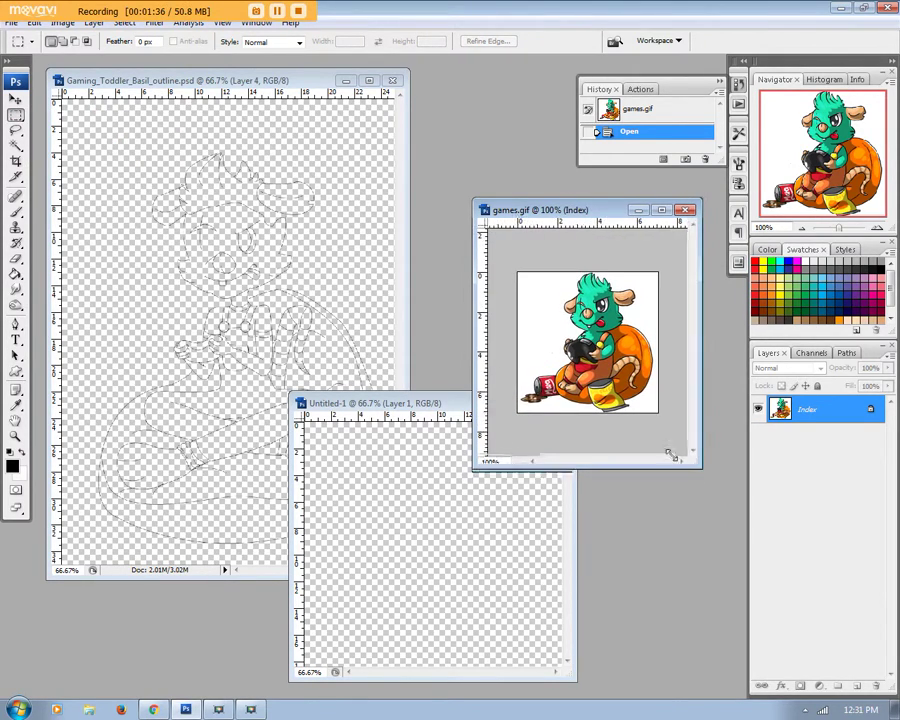
drag(510, 262, 691, 496)
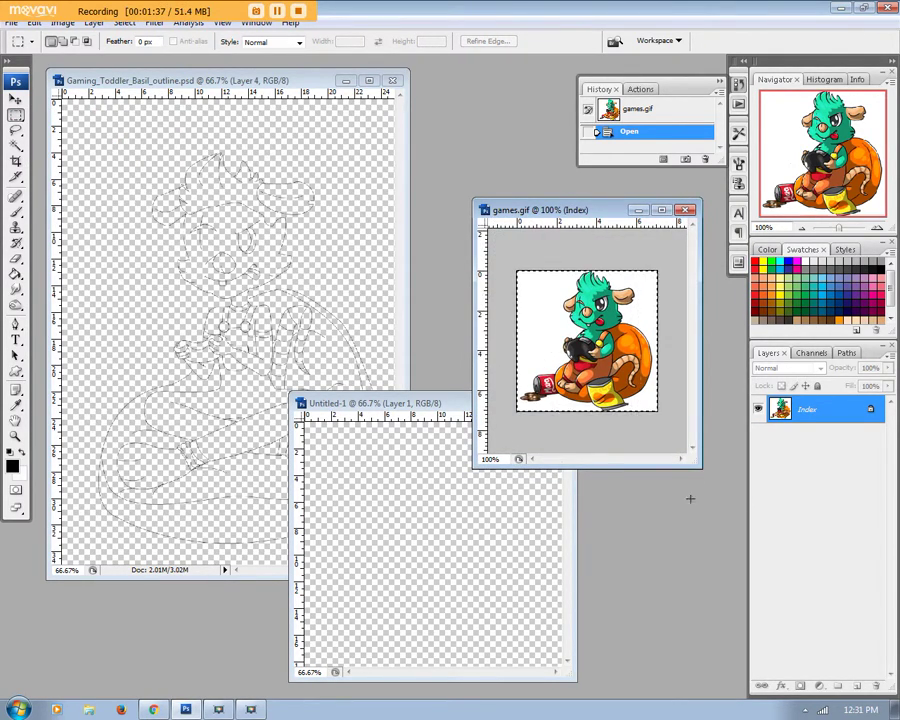
click(16, 99)
drag(587, 340, 385, 562)
click(685, 210)
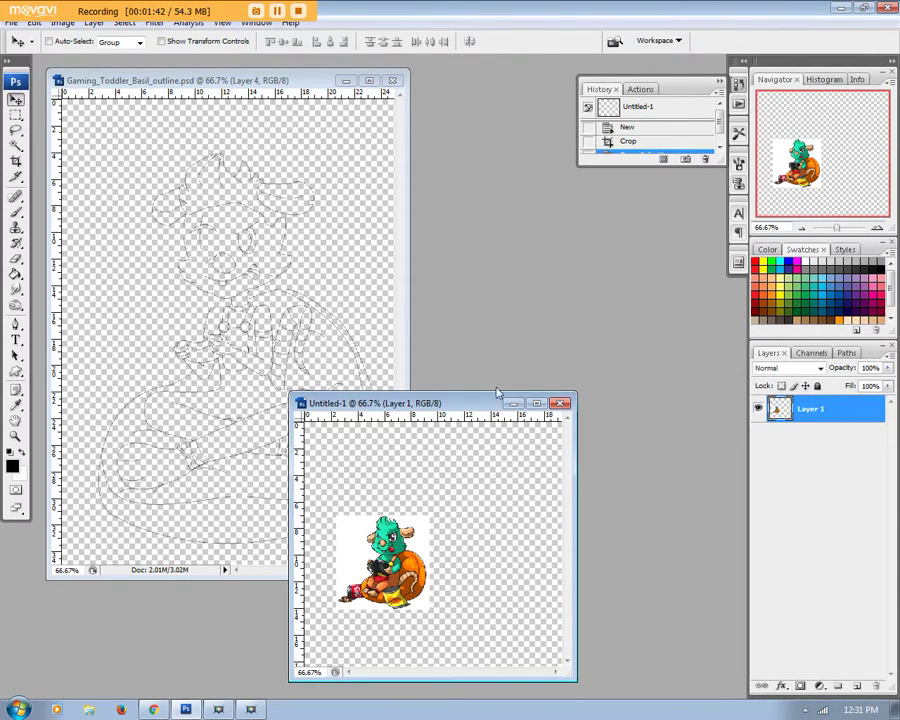
Step: Crop the Untitled-1 canvas closely around the pasted character picture
drag(494, 402, 609, 245)
click(16, 160)
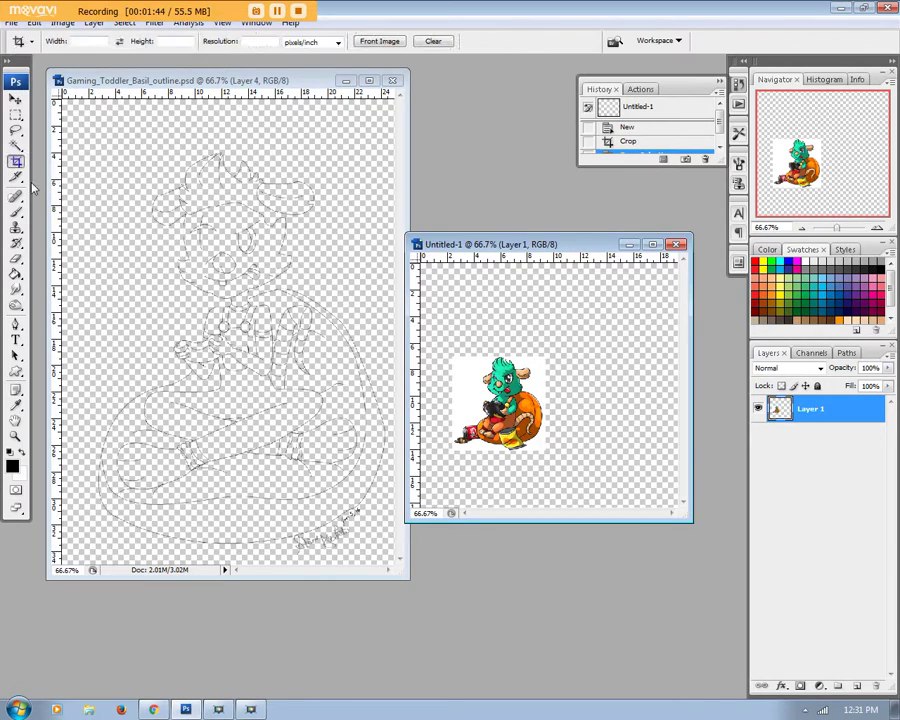
mouse_move(445, 351)
mouse_down()
mouse_move(552, 478)
mouse_move(550, 458)
mouse_up()
right_click(508, 381)
click(524, 388)
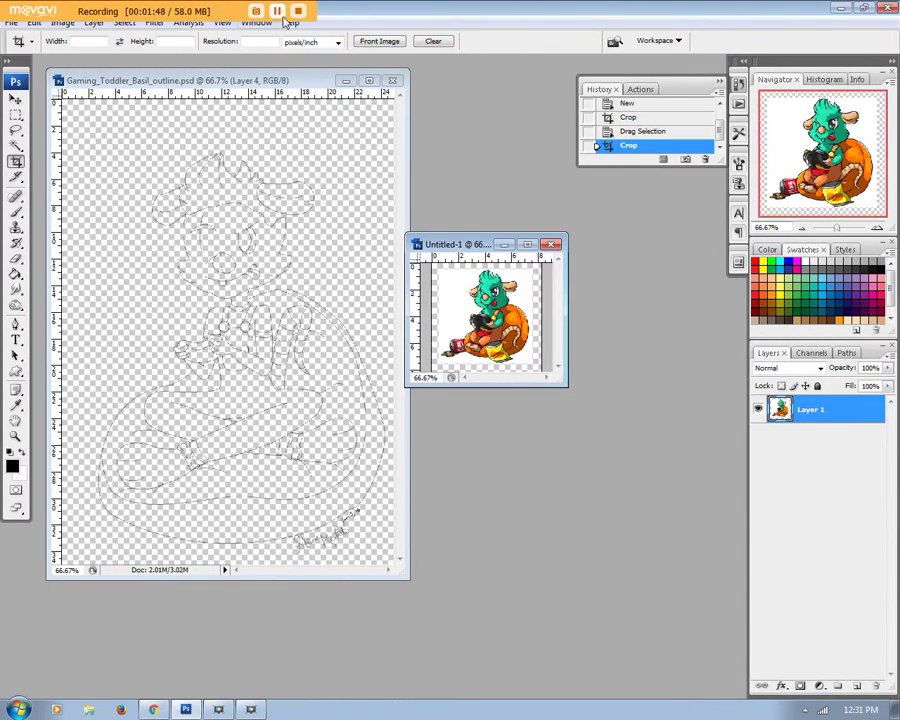
Step: Select the white background around the character with the Magic Wand at tolerance 50, delete it and deselect
click(222, 22)
click(266, 140)
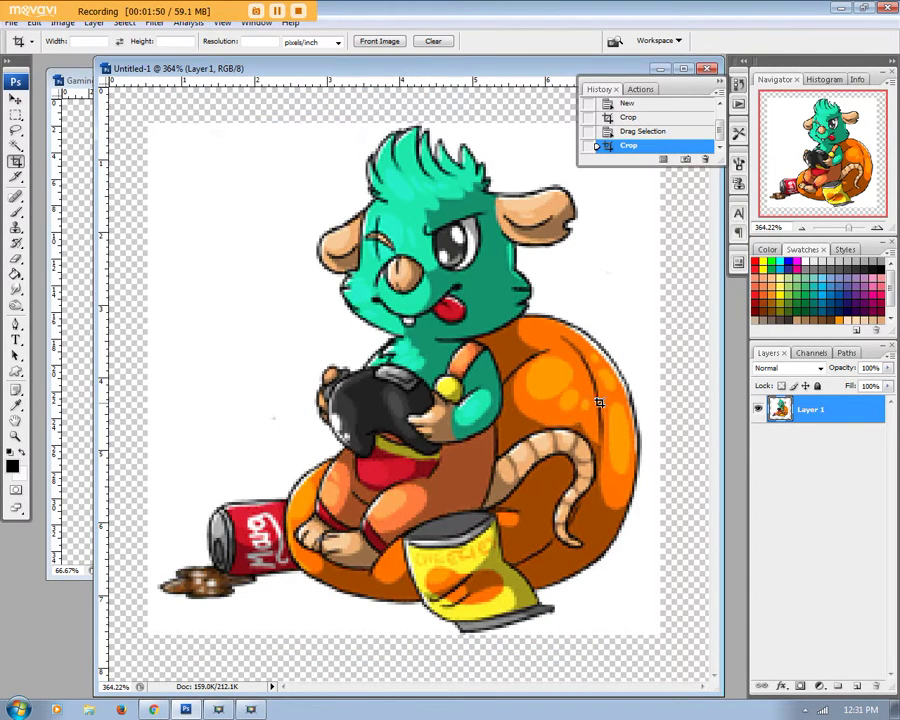
click(15, 145)
click(605, 262)
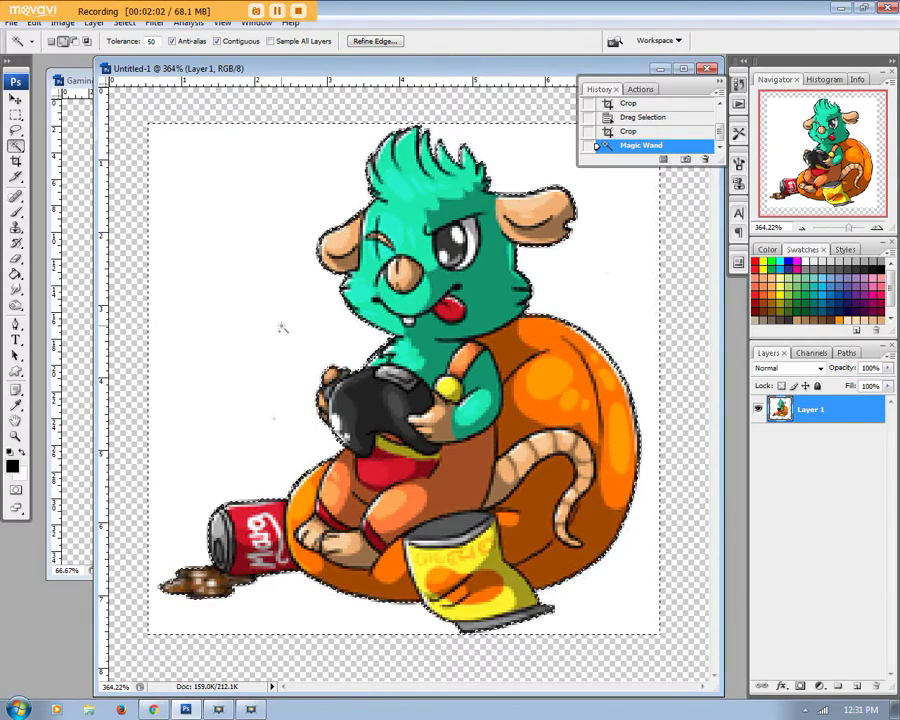
key(Delete)
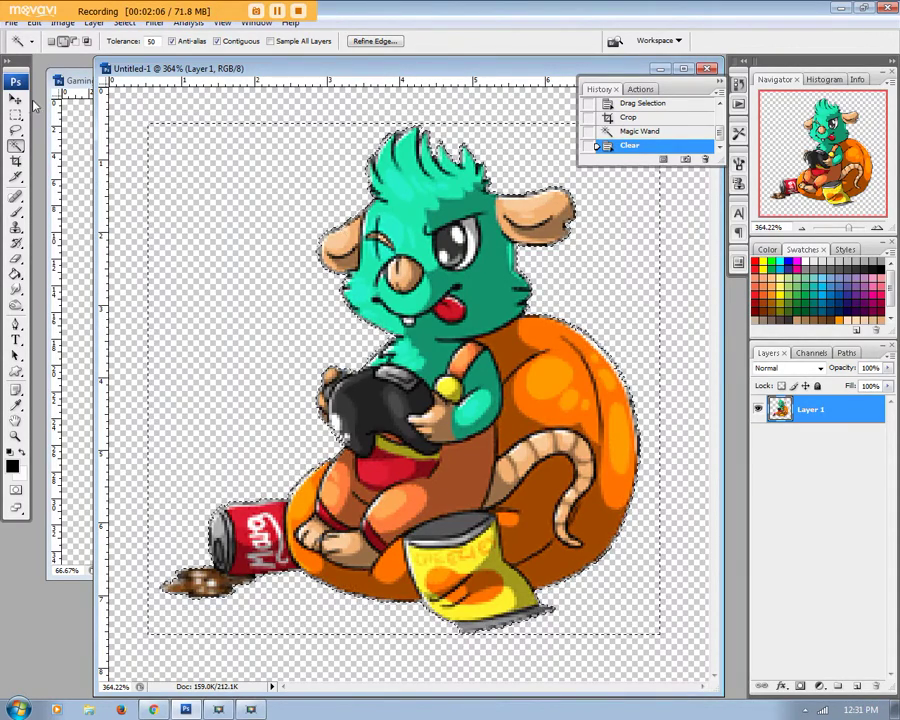
key(m)
right_click(187, 201)
click(226, 208)
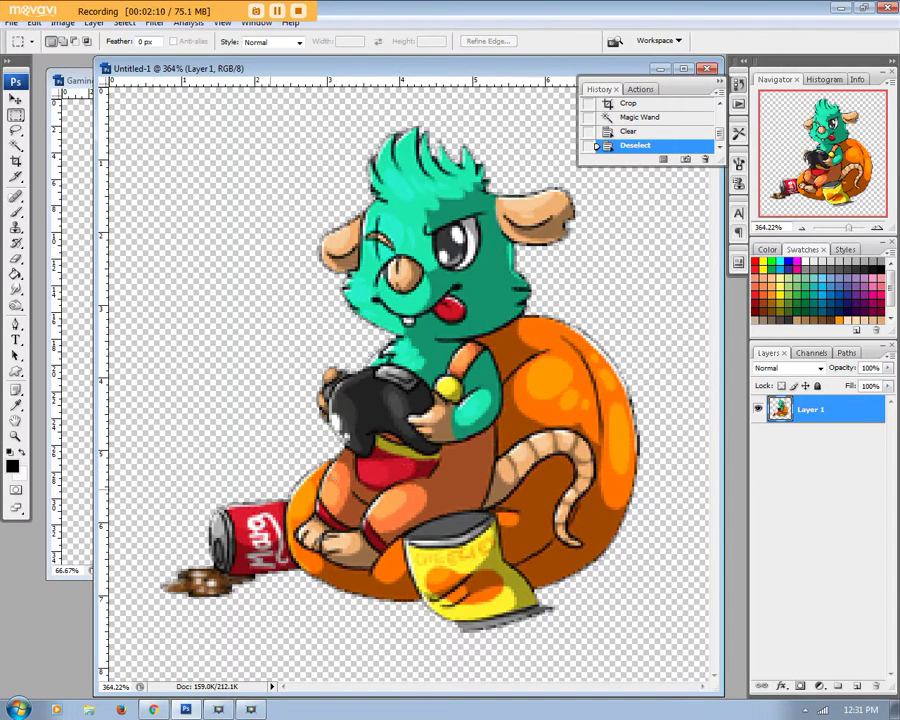
Step: Crop the canvas tighter around the cut-out character and place its shrunken window beside the outline drawing
key(c)
drag(148, 112, 683, 653)
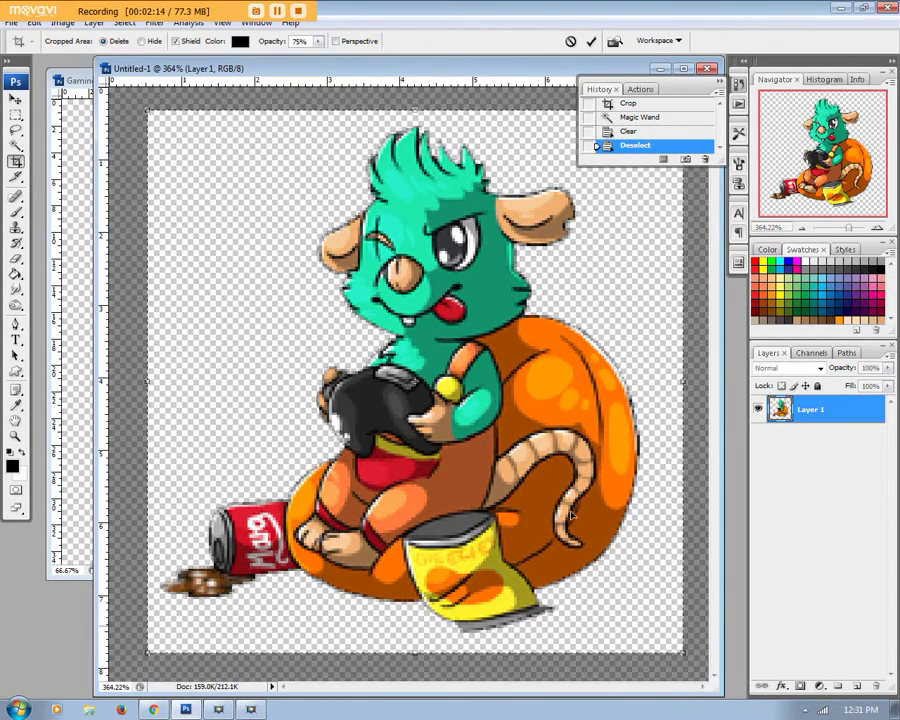
right_click(584, 302)
click(600, 306)
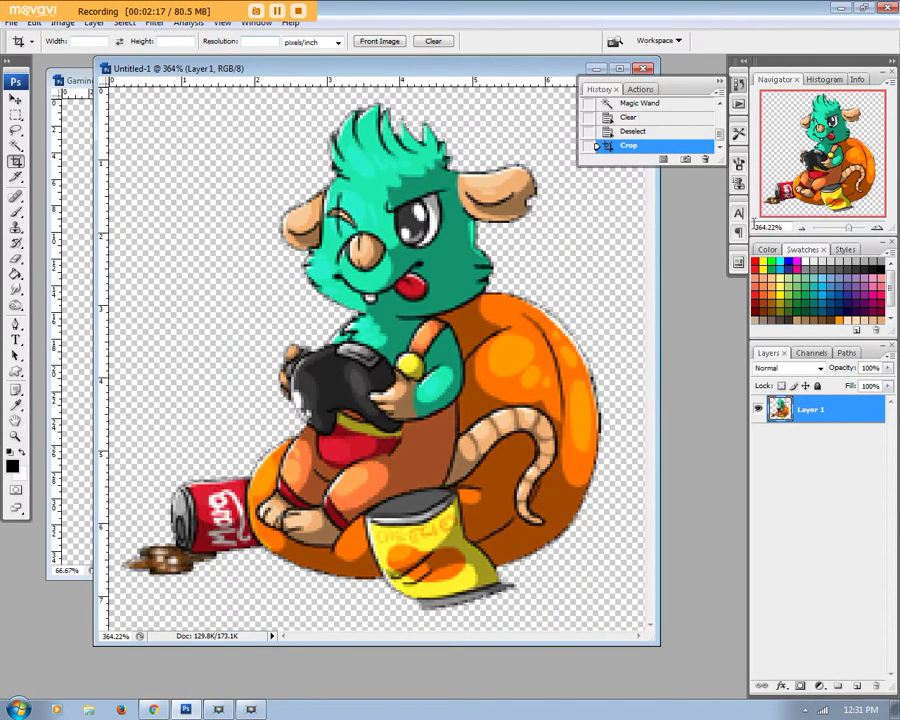
mouse_move(854, 229)
mouse_down()
mouse_move(829, 229)
mouse_move(842, 230)
mouse_up()
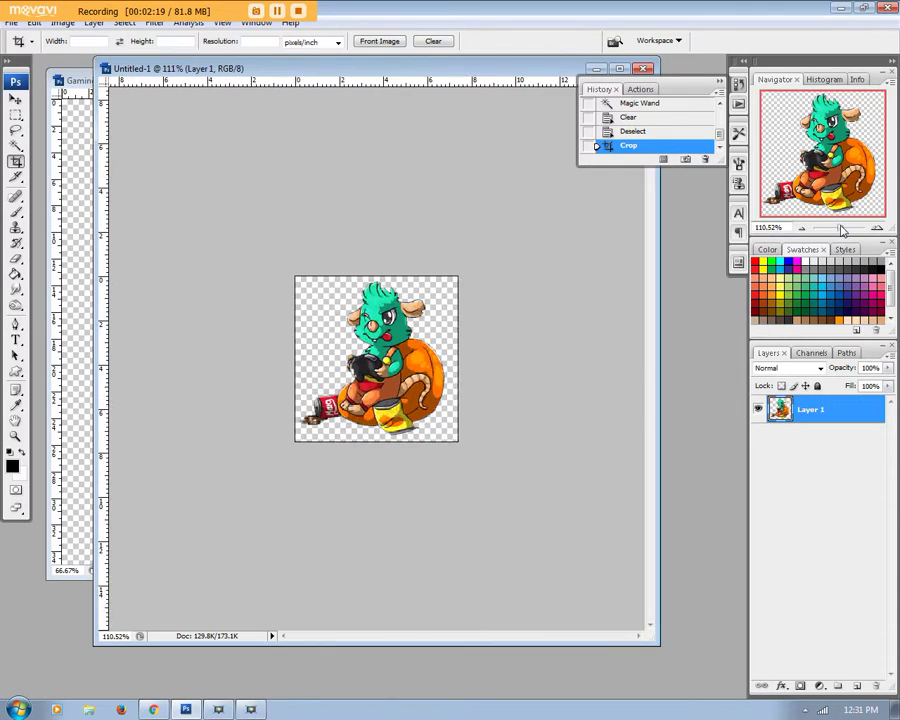
drag(655, 638, 321, 289)
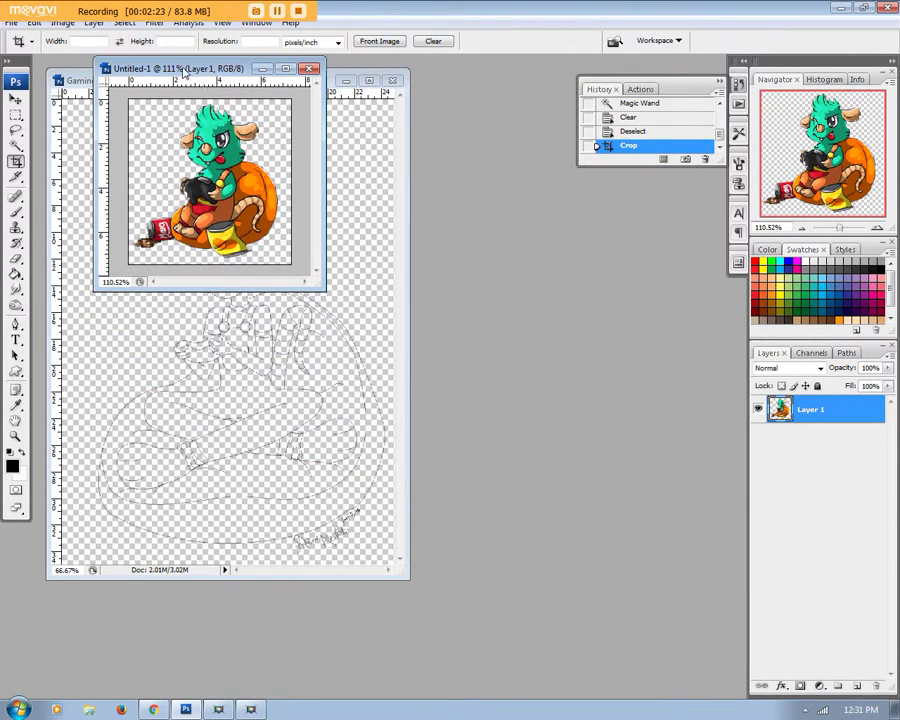
drag(178, 68, 583, 232)
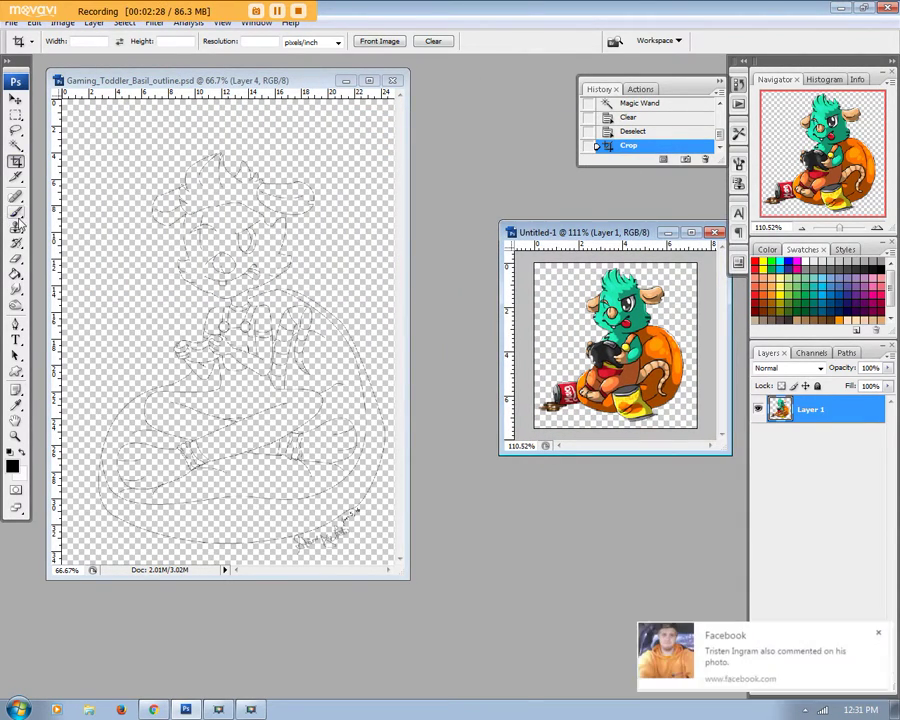
Step: Sample the light green #1ee7ad from the reference character's hair as the foreground color and accept it in the Color Picker
key(b)
click(16, 405)
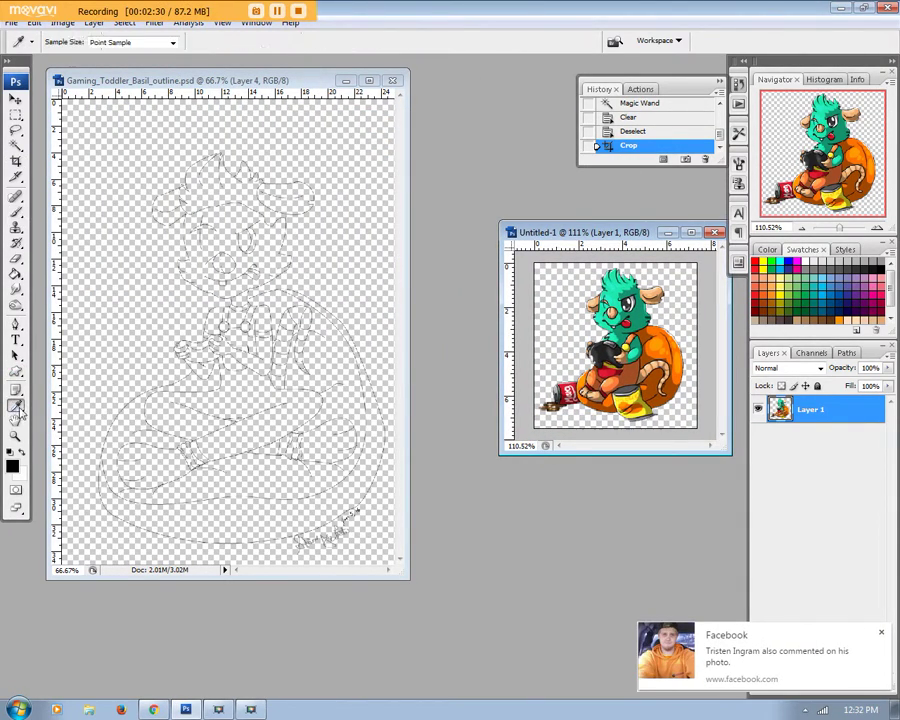
click(880, 632)
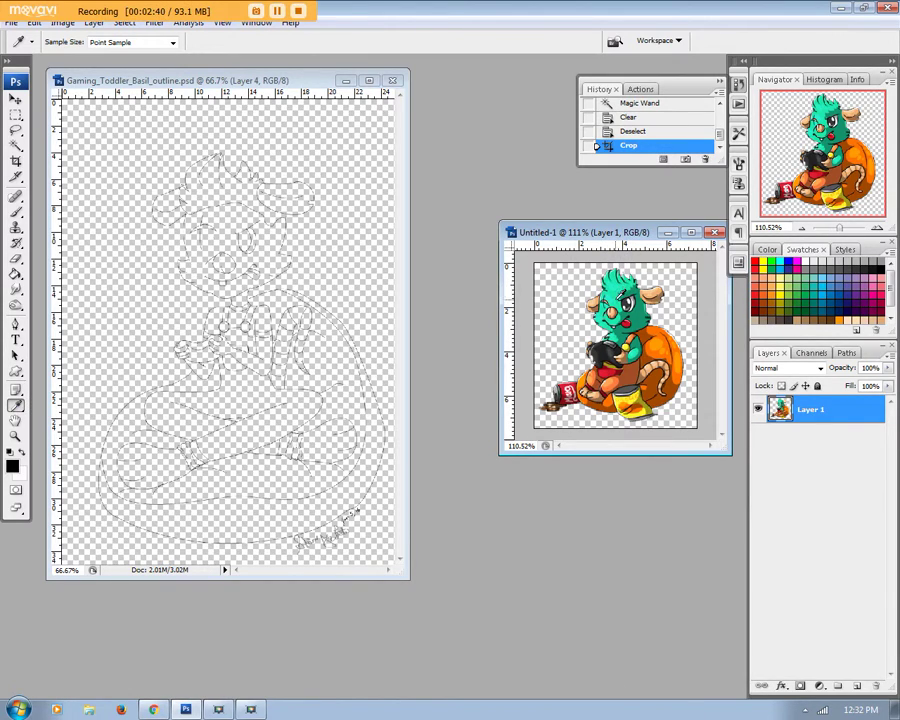
click(615, 295)
click(13, 469)
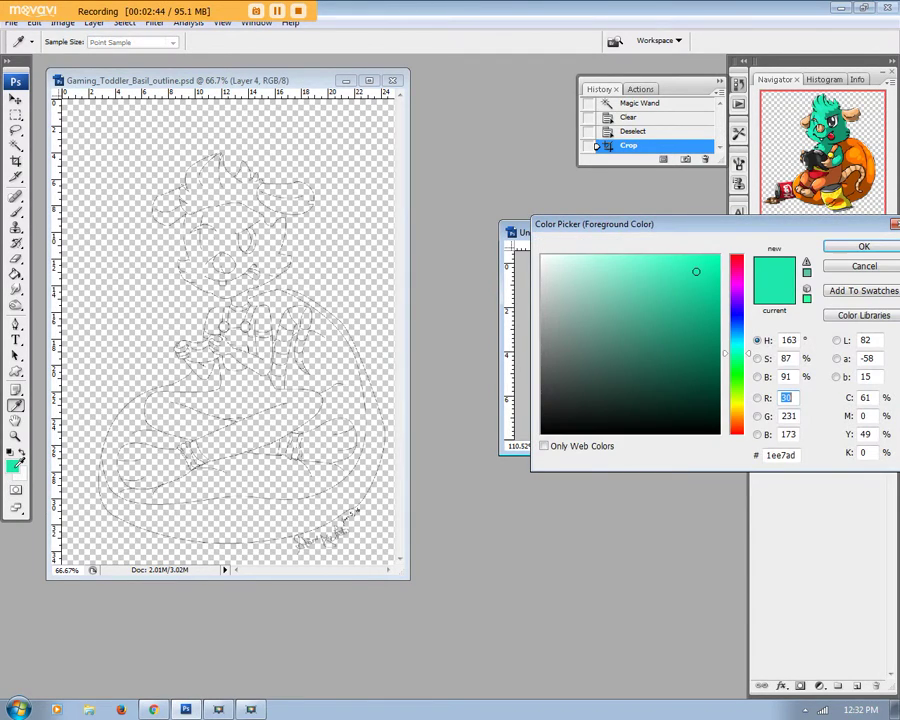
drag(706, 232, 536, 201)
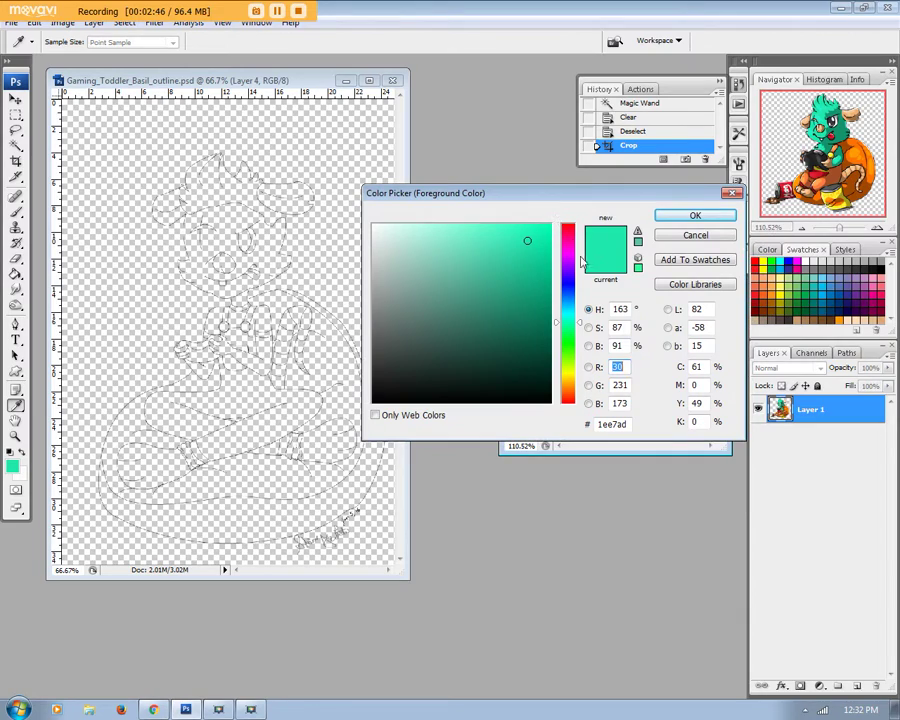
key(Tab)
key(Tab)
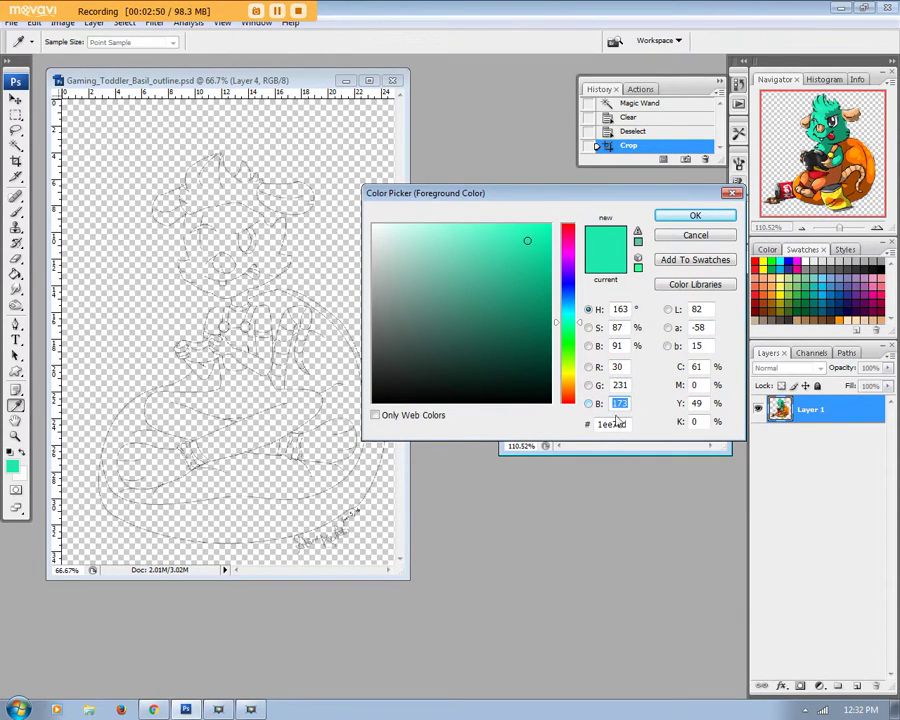
click(598, 426)
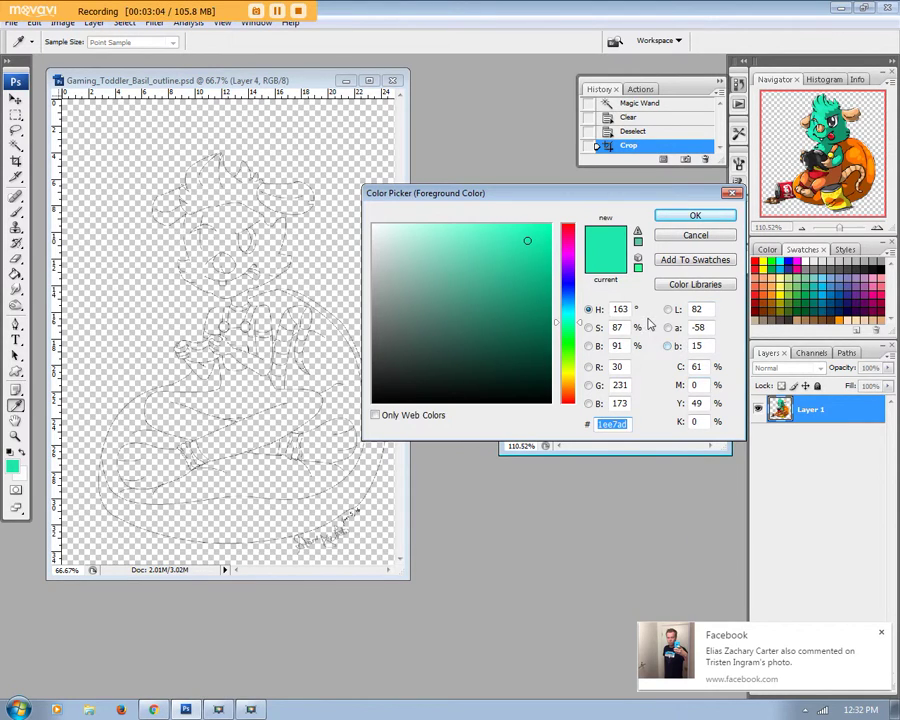
click(698, 214)
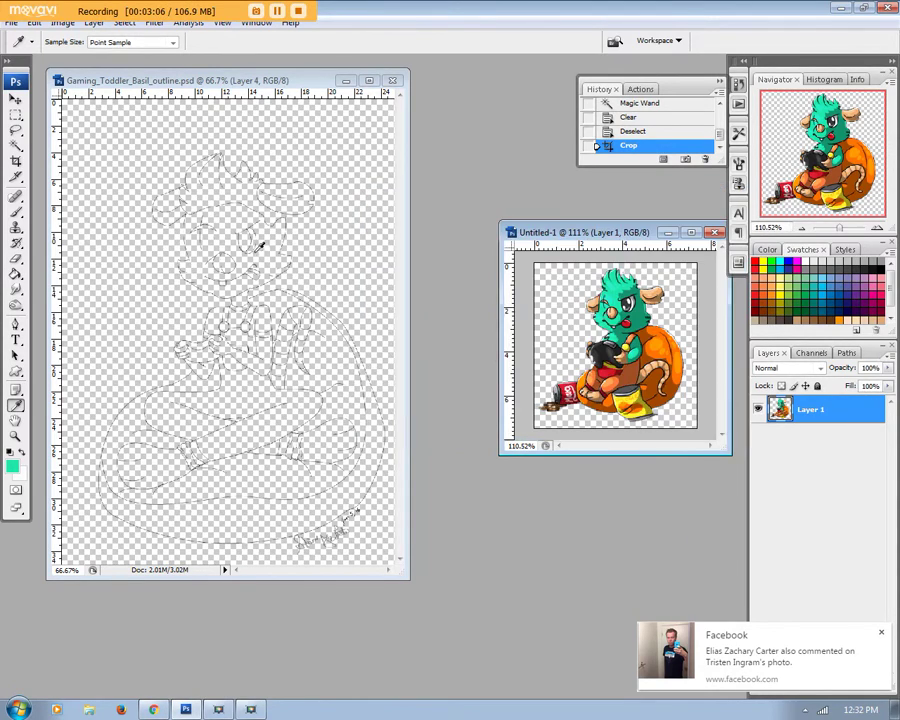
Step: Try filling the character's head on Layer 4 of the outline drawing with the sampled green using the Paint Bucket
key(g)
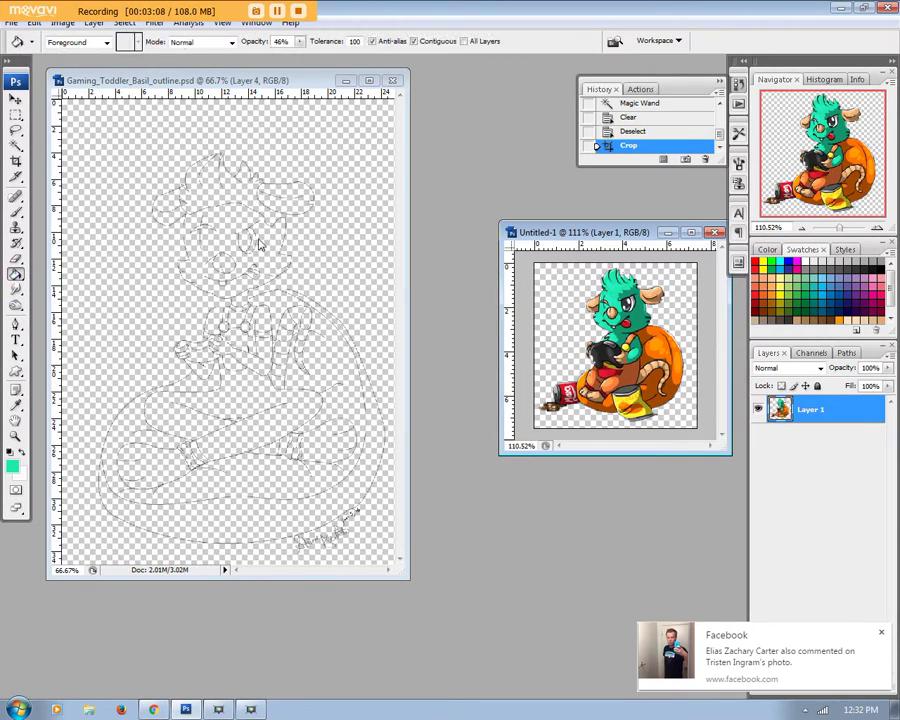
click(220, 221)
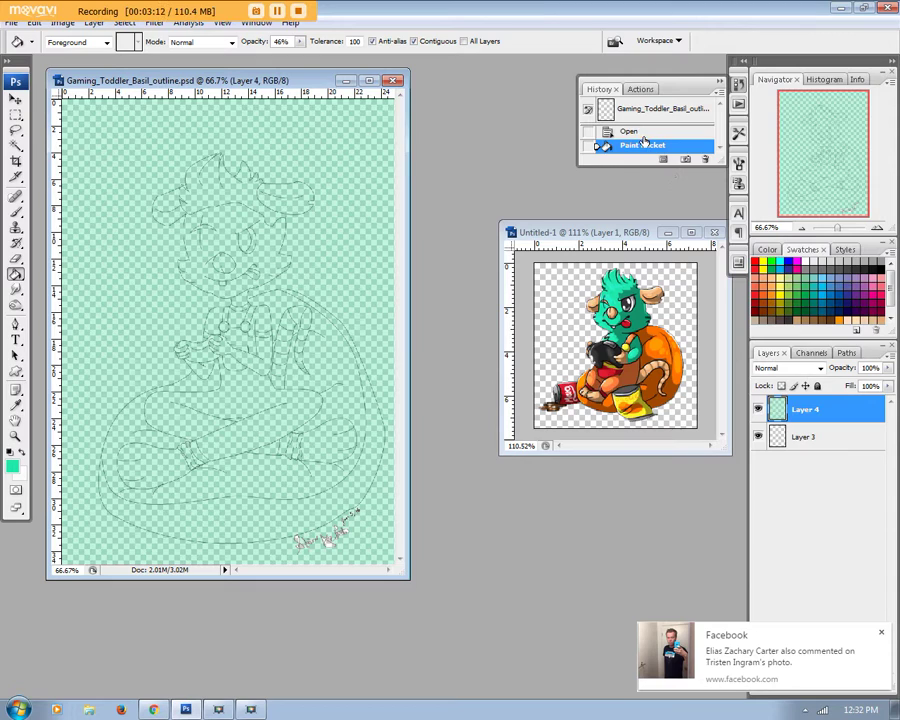
key(ctrl+z)
Step: Undo the fill on Layer 4, select Layer 3 and merge the visible layers of the outline drawing
click(806, 437)
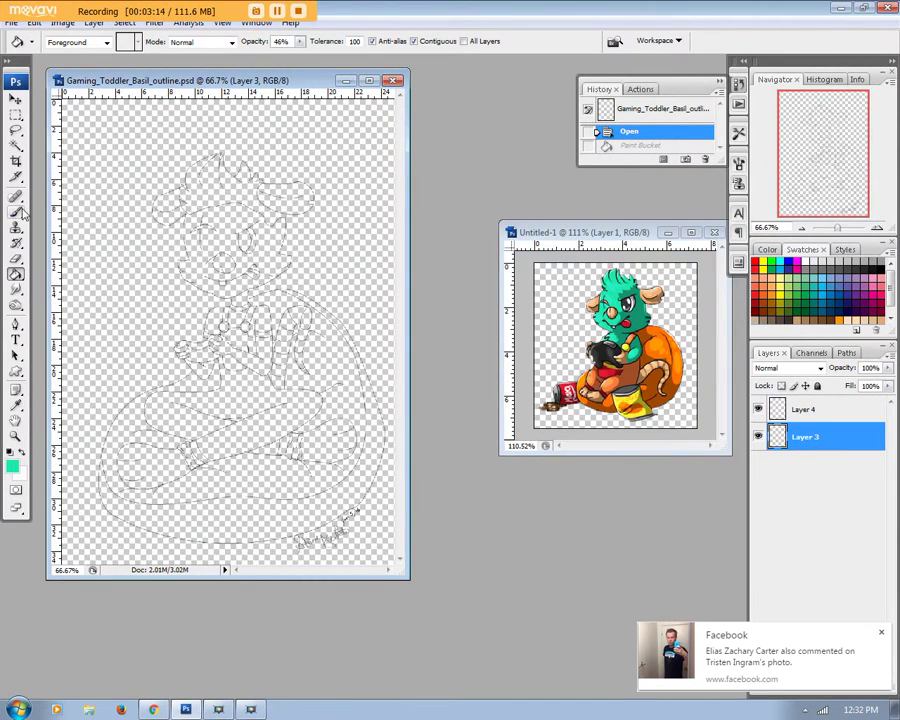
click(93, 22)
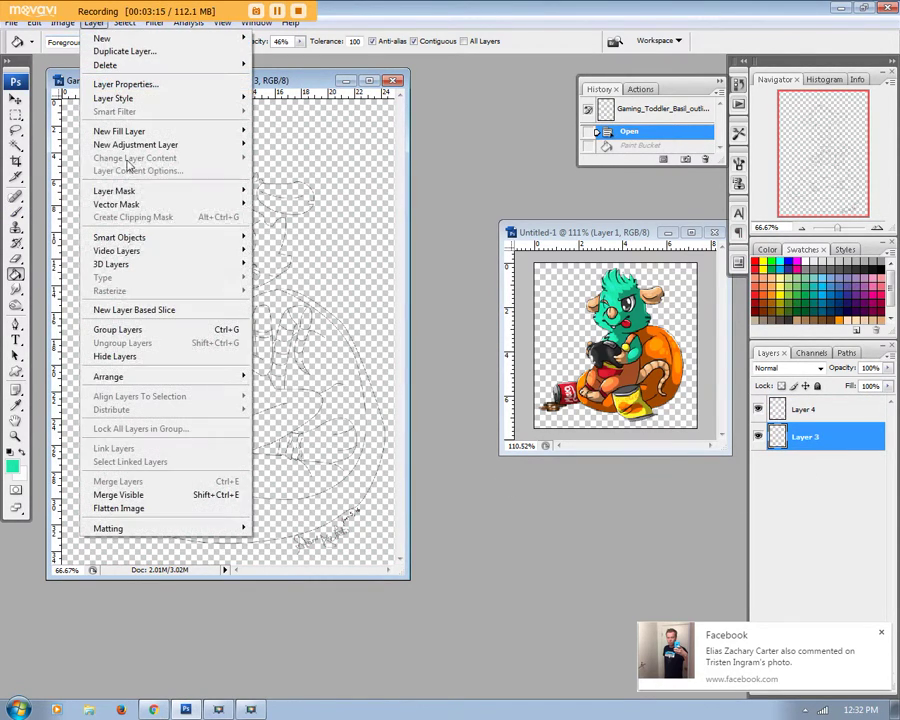
click(110, 495)
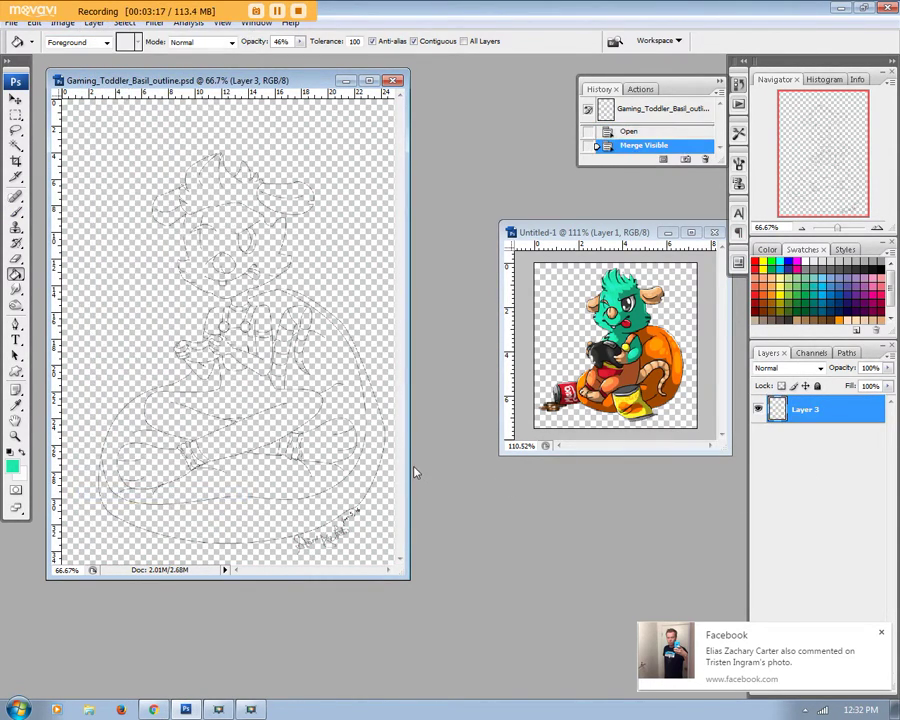
Step: Try filling the head and hair on the merged layer with the sampled green using the Paint Bucket
click(230, 220)
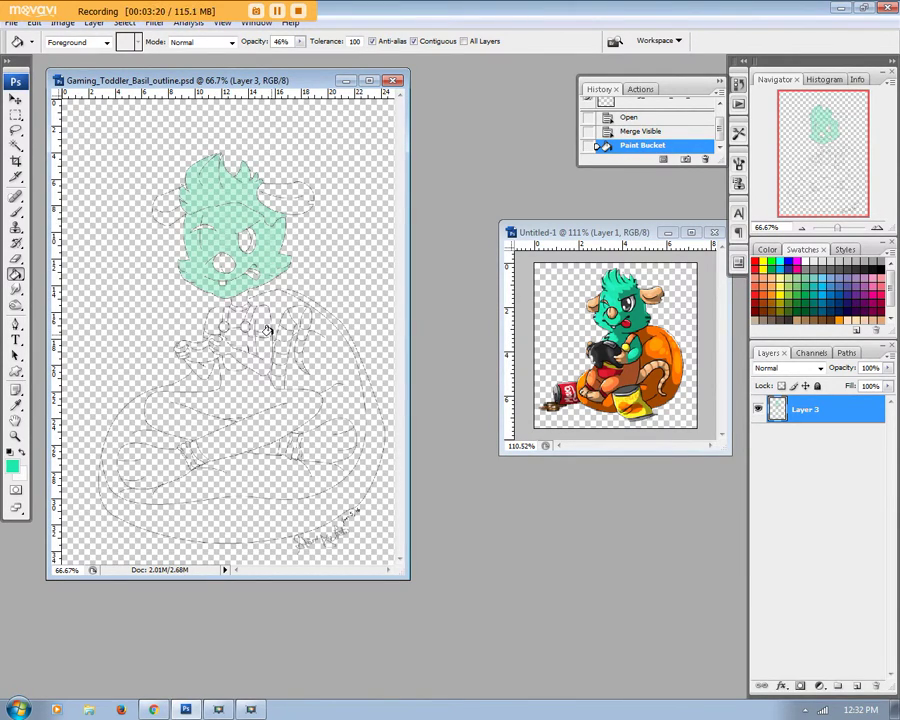
key(ctrl+z)
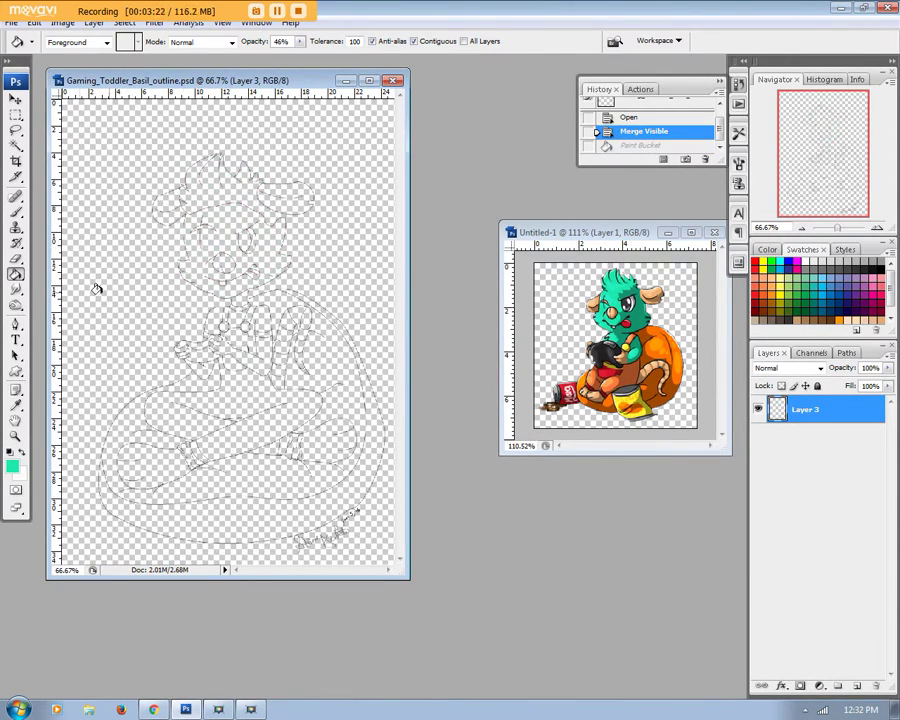
Step: Close the gap in the hairline above the winking eye with a black 1 px brush at 100% opacity
key(z)
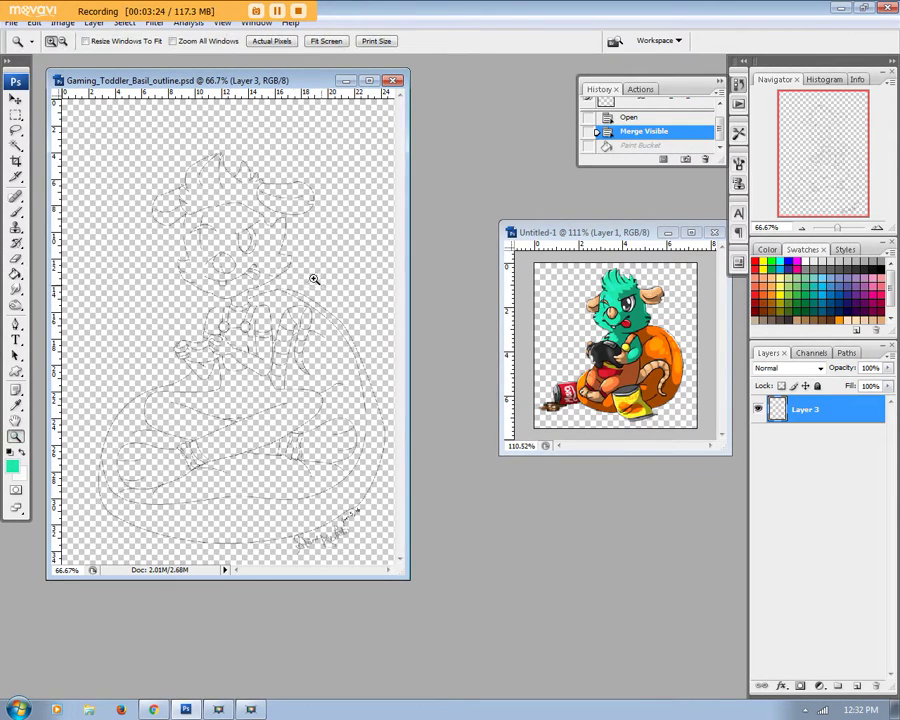
drag(175, 147, 313, 297)
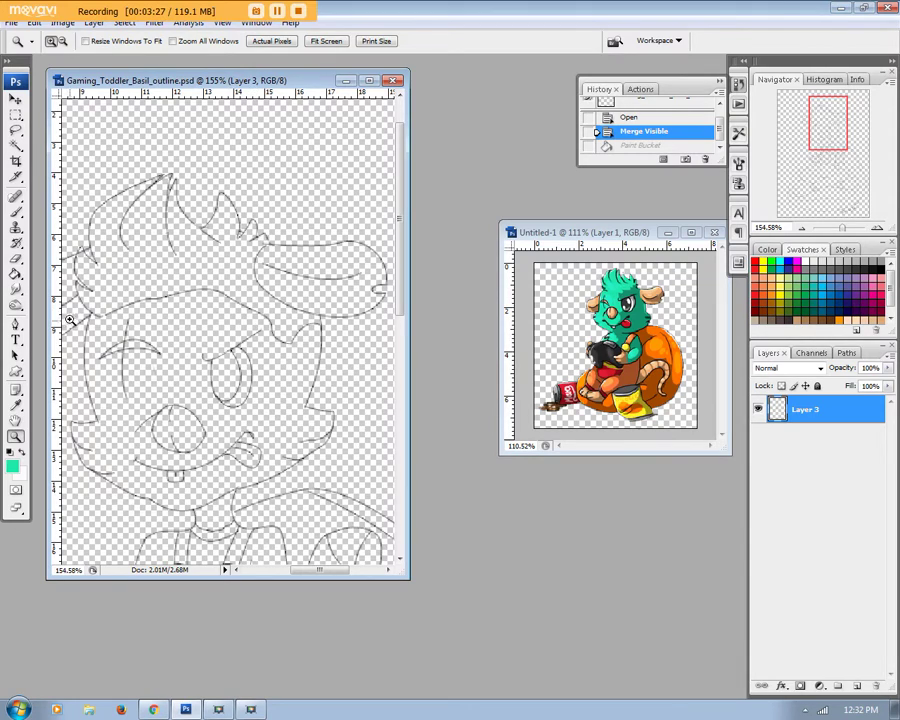
drag(100, 322, 240, 420)
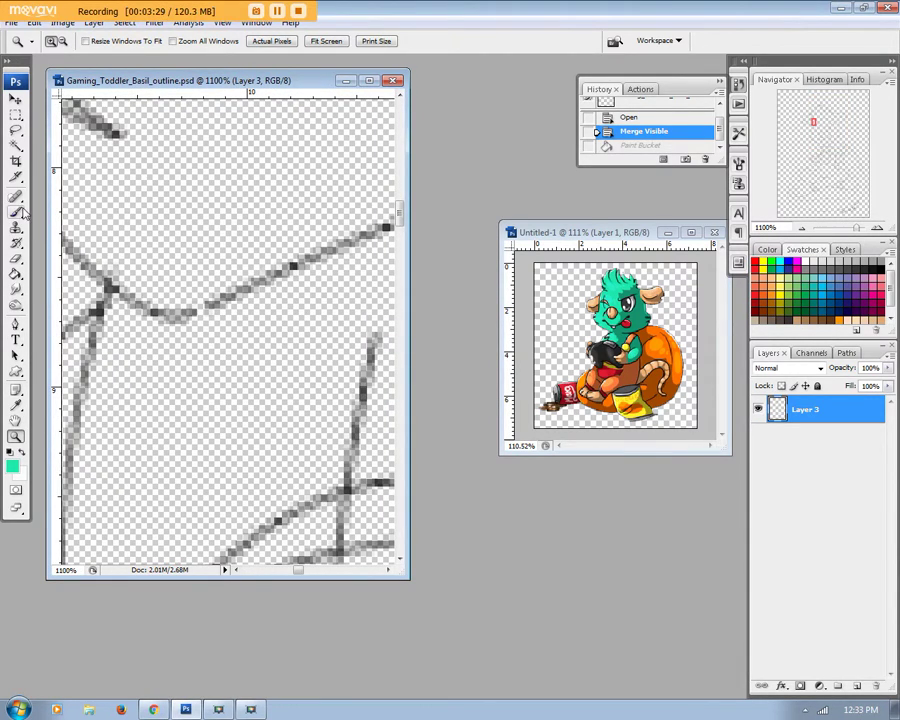
click(17, 212)
click(884, 264)
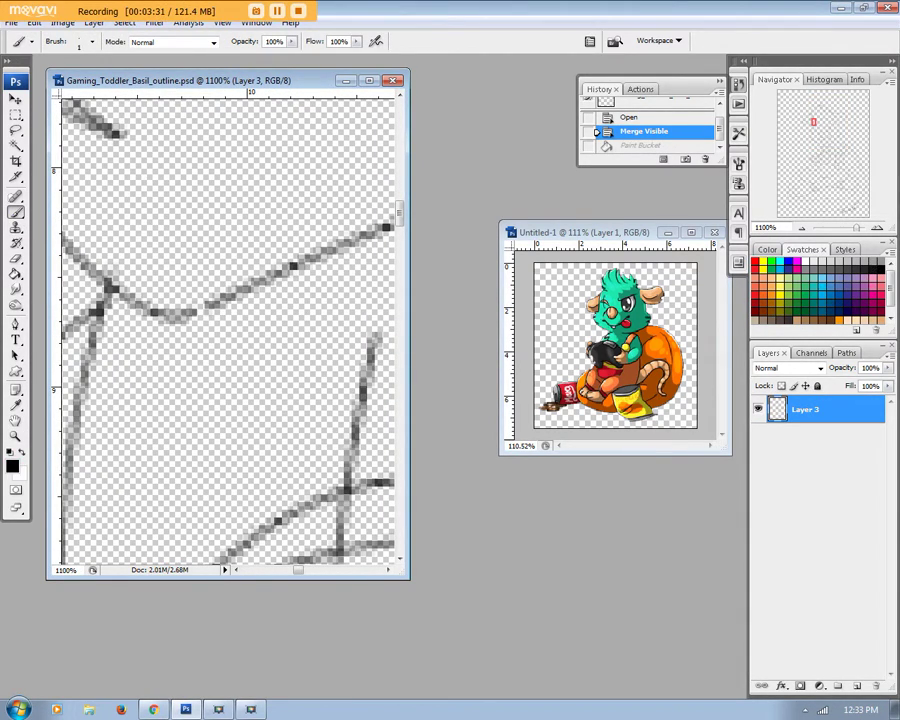
click(93, 45)
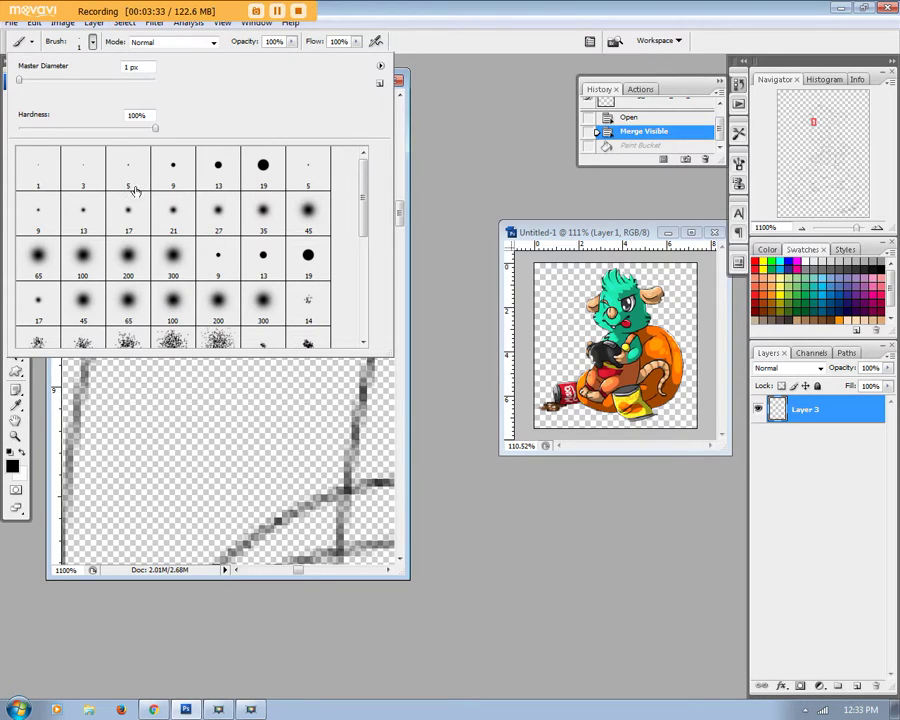
click(455, 100)
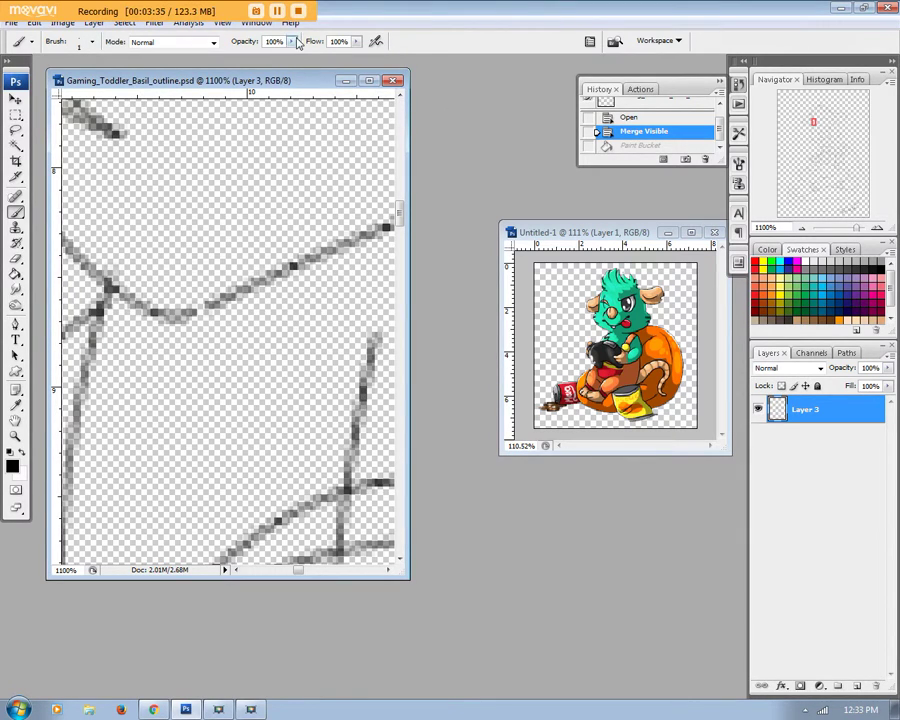
click(292, 42)
click(452, 100)
drag(213, 305, 188, 314)
Step: Join the hairline to the side of the face below the larger ear with the black brush and show the whole drawing
drag(301, 576, 339, 584)
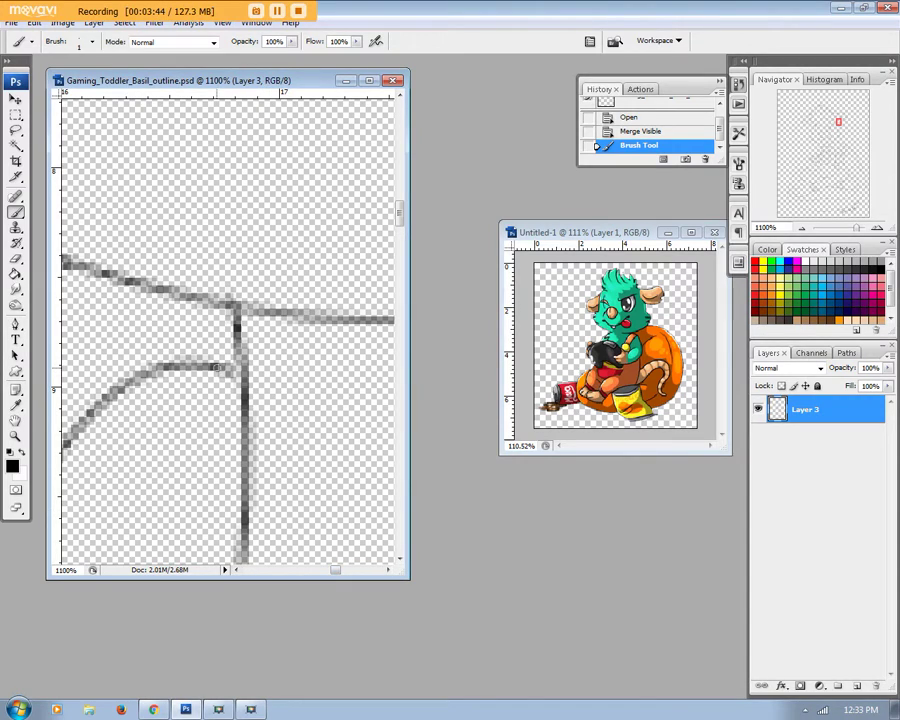
drag(216, 368, 243, 373)
click(223, 23)
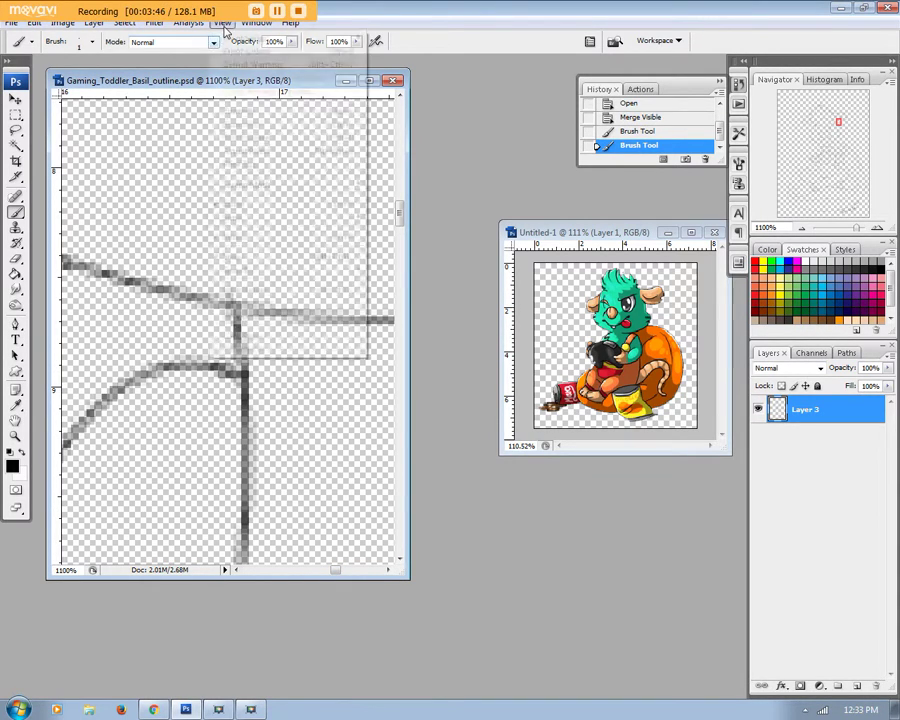
click(258, 136)
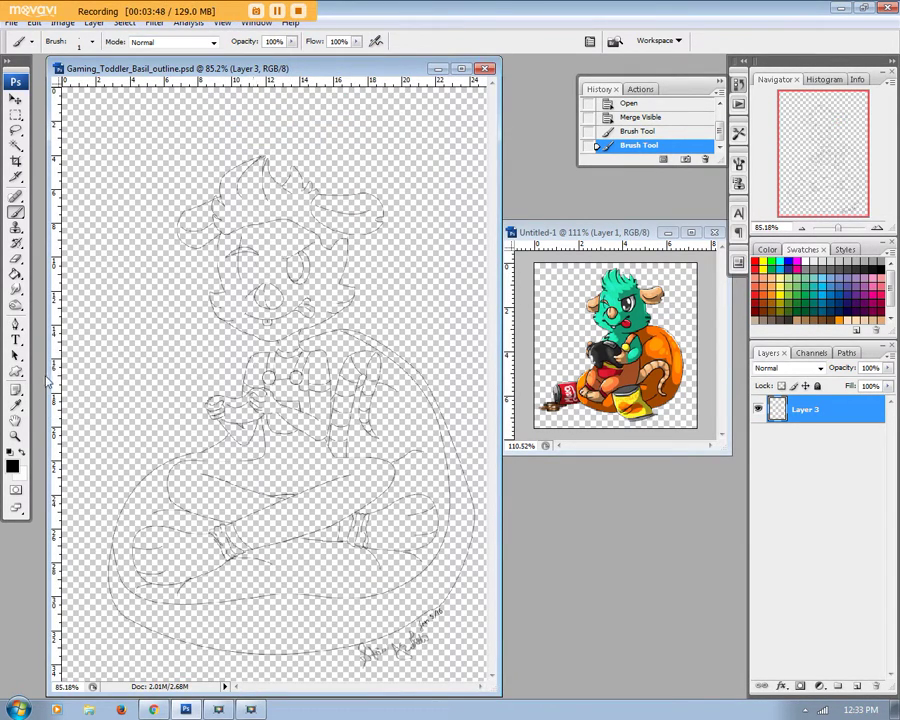
Step: Sample the light green from the reference character's hair and set the Paint Bucket's opacity to 100%
click(18, 277)
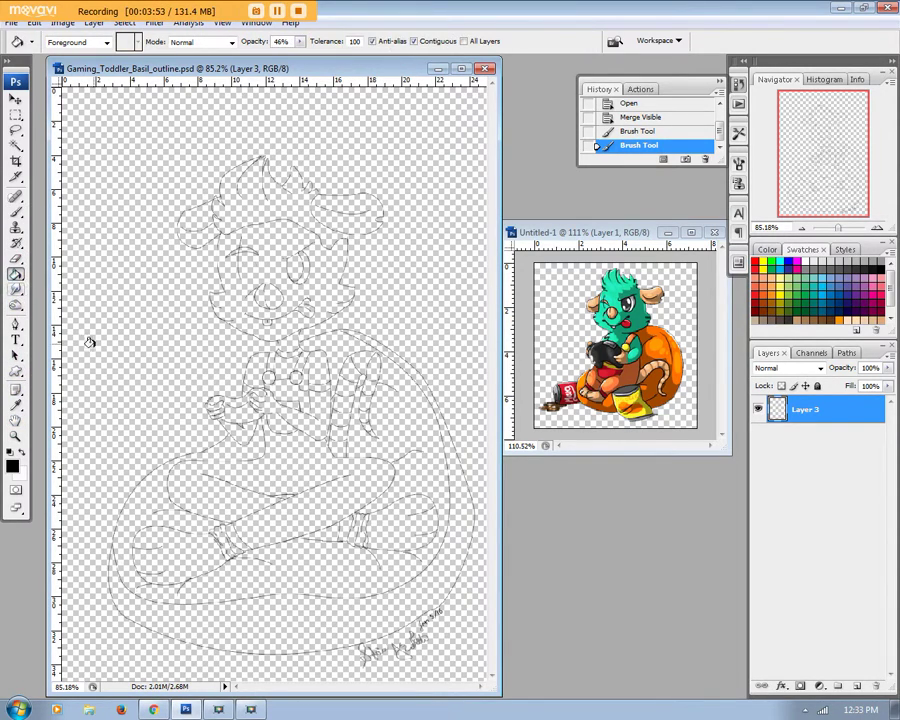
click(16, 403)
click(617, 293)
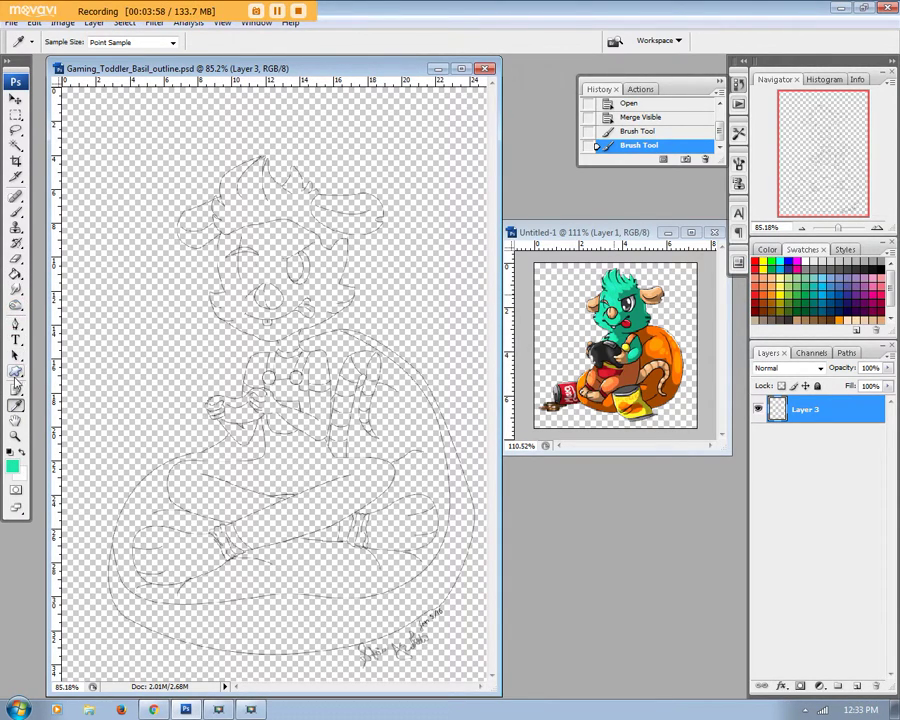
key(g)
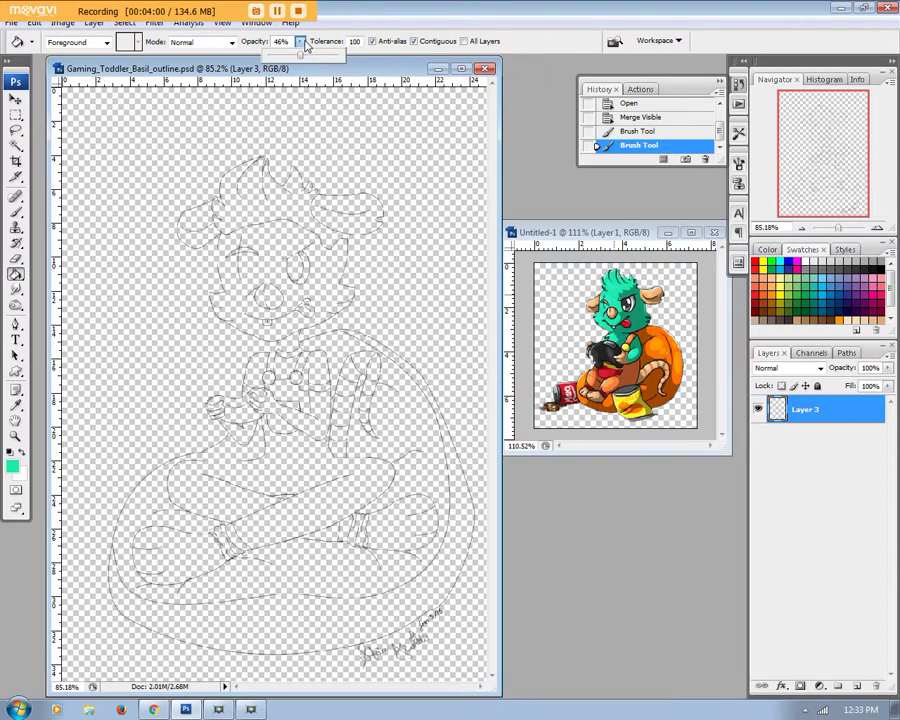
drag(300, 41, 507, 6)
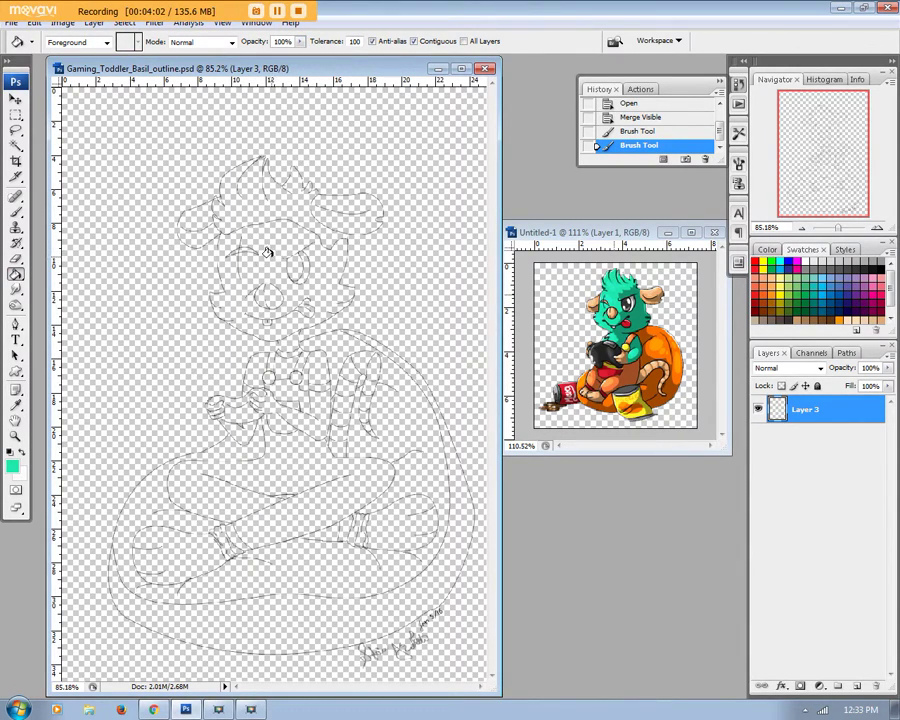
Step: Fill the character's face, neck, arms and hands with the sampled light green
click(233, 243)
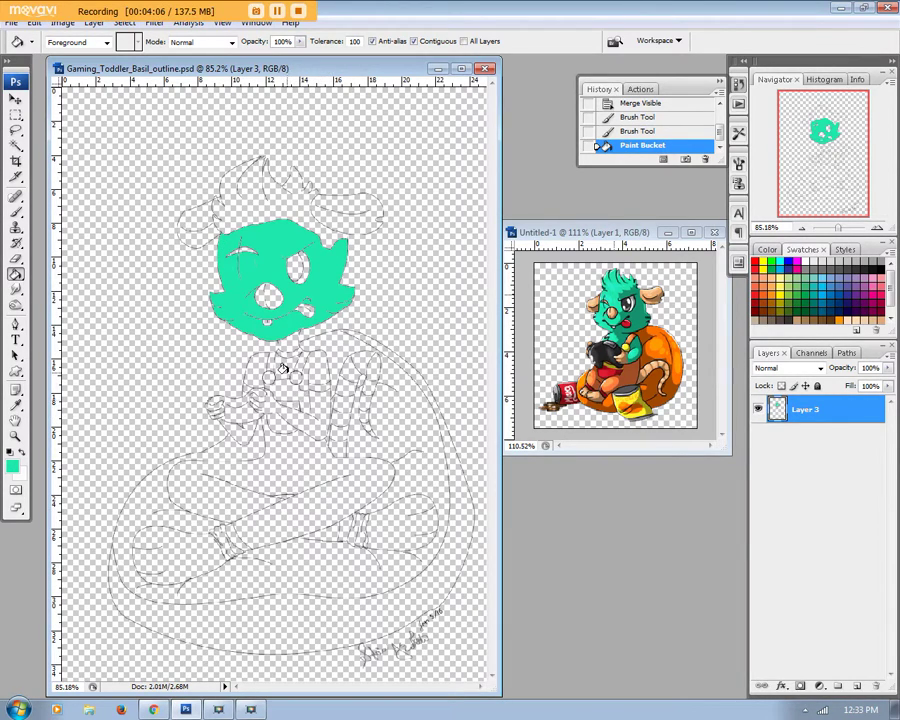
click(287, 347)
click(312, 425)
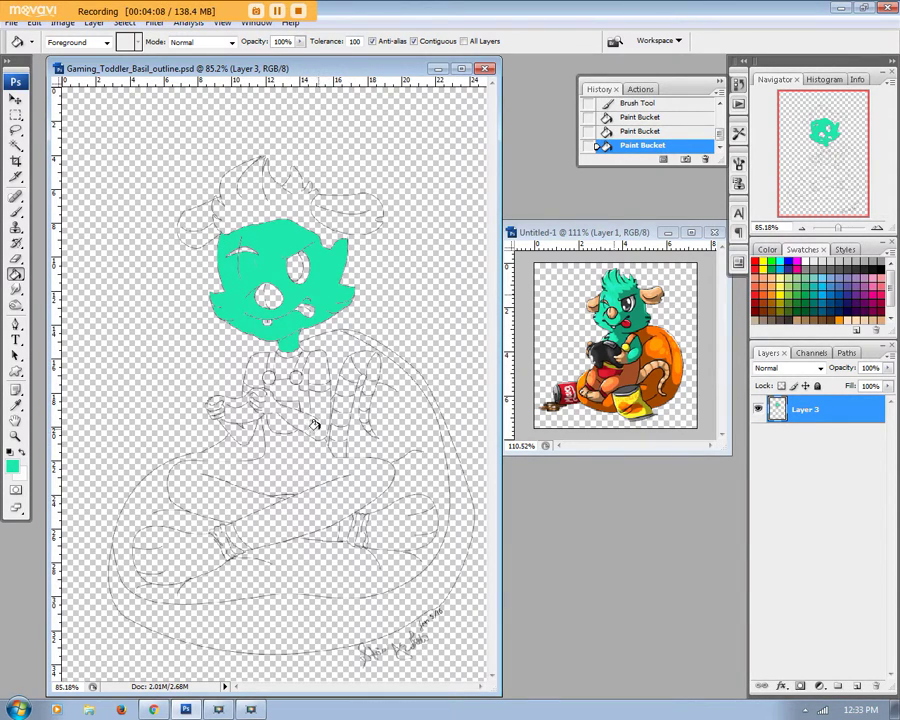
click(313, 425)
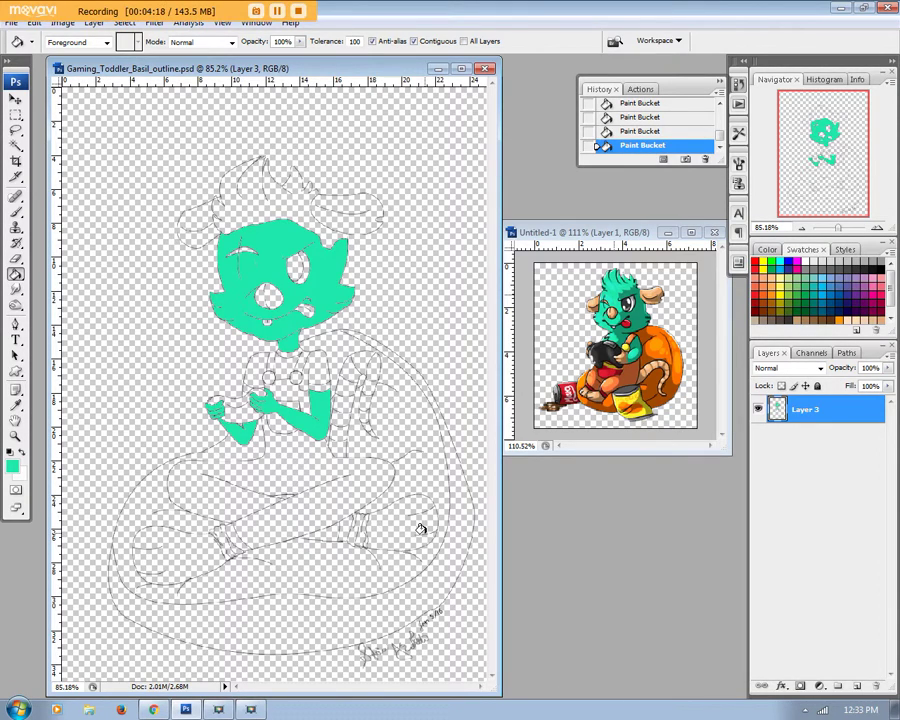
Step: Sample the light orange from the reference character's large ear as the foreground color
click(16, 405)
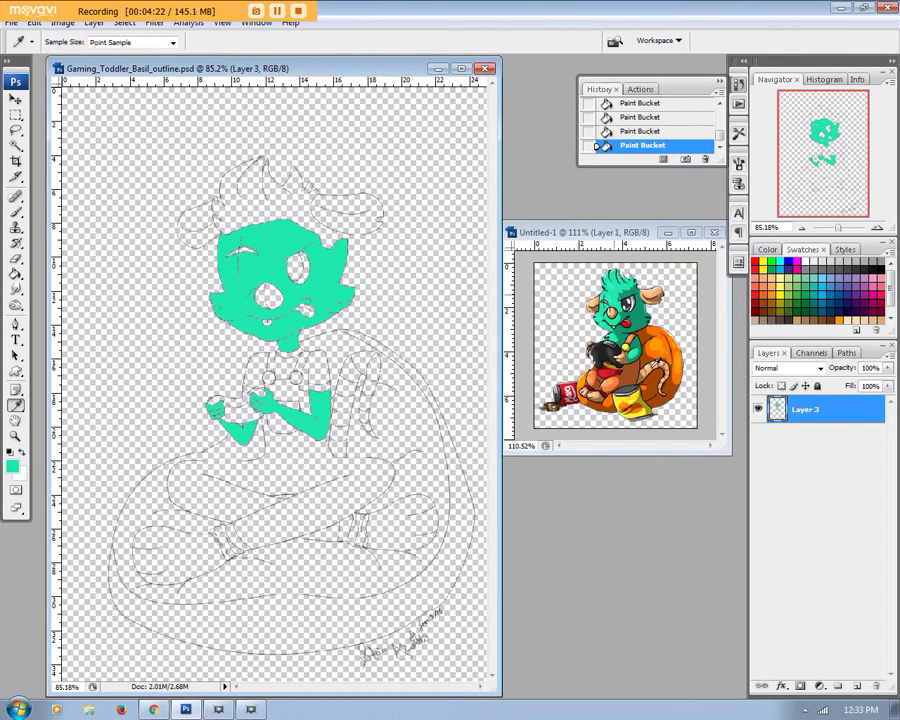
click(16, 437)
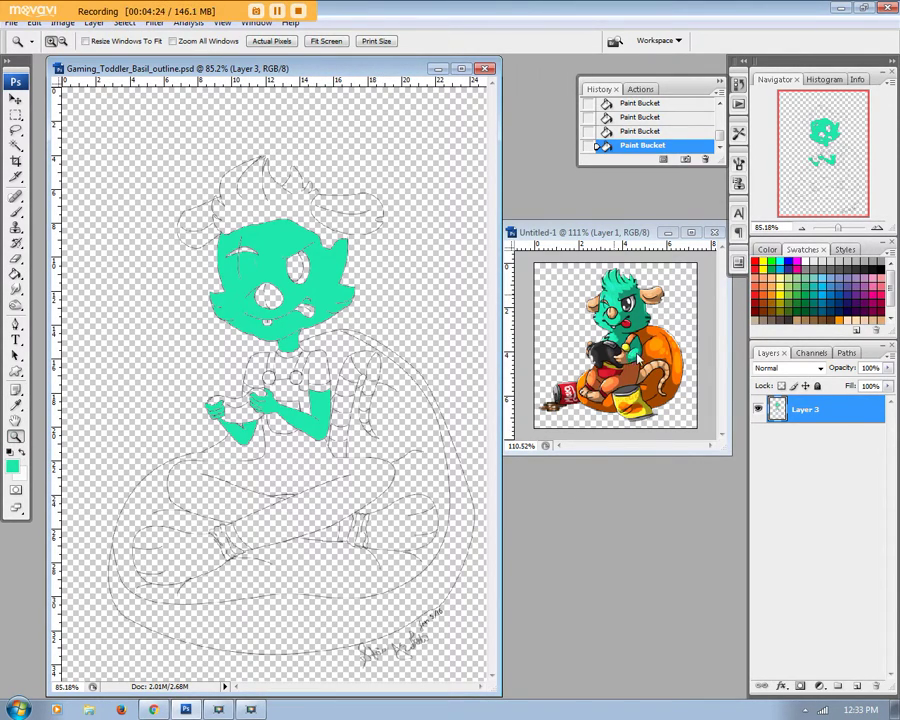
drag(640, 347, 684, 389)
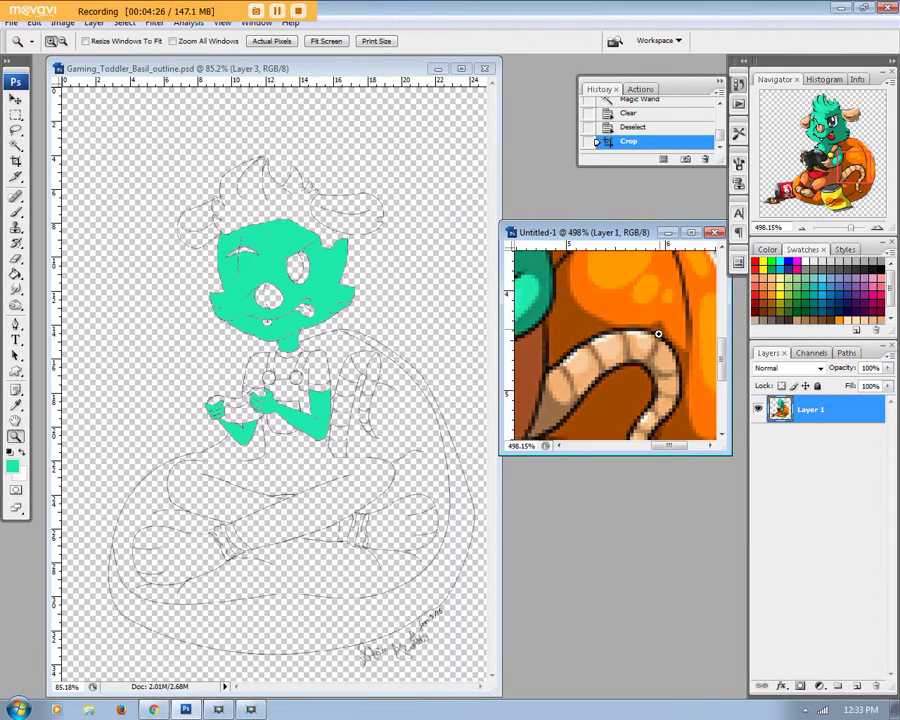
scroll(658, 336, up, 15)
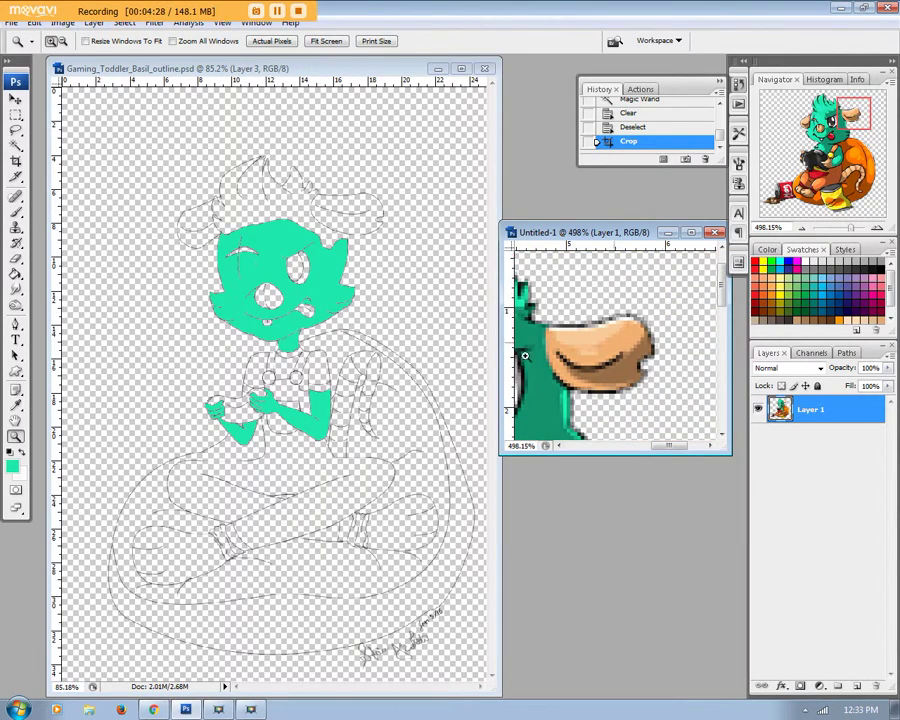
click(16, 405)
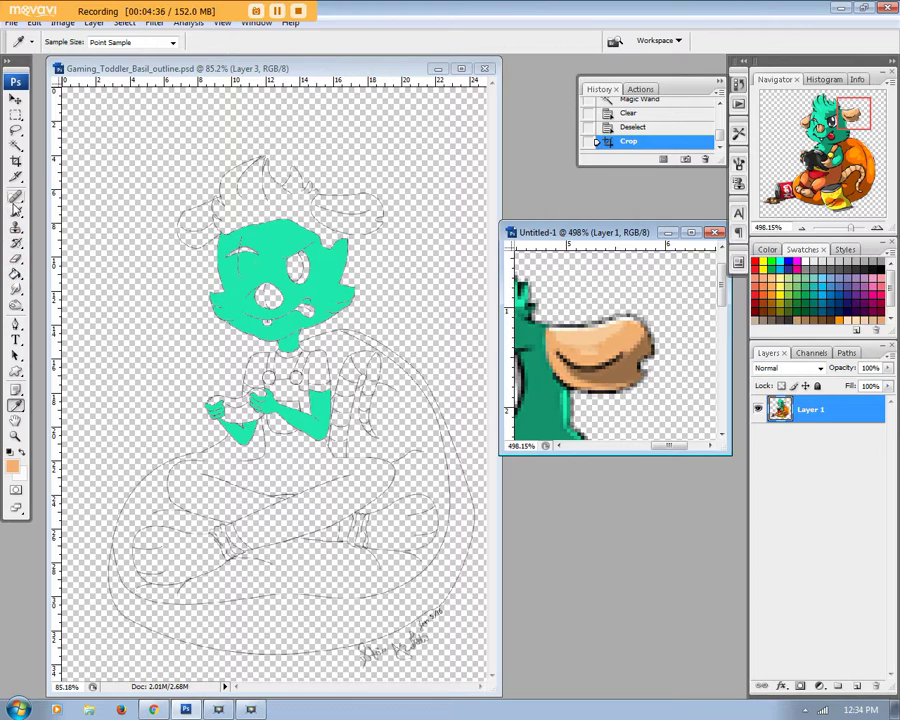
Step: Fill both ears and both feet of the outline drawing with the sampled light orange using the Paint Bucket
click(16, 273)
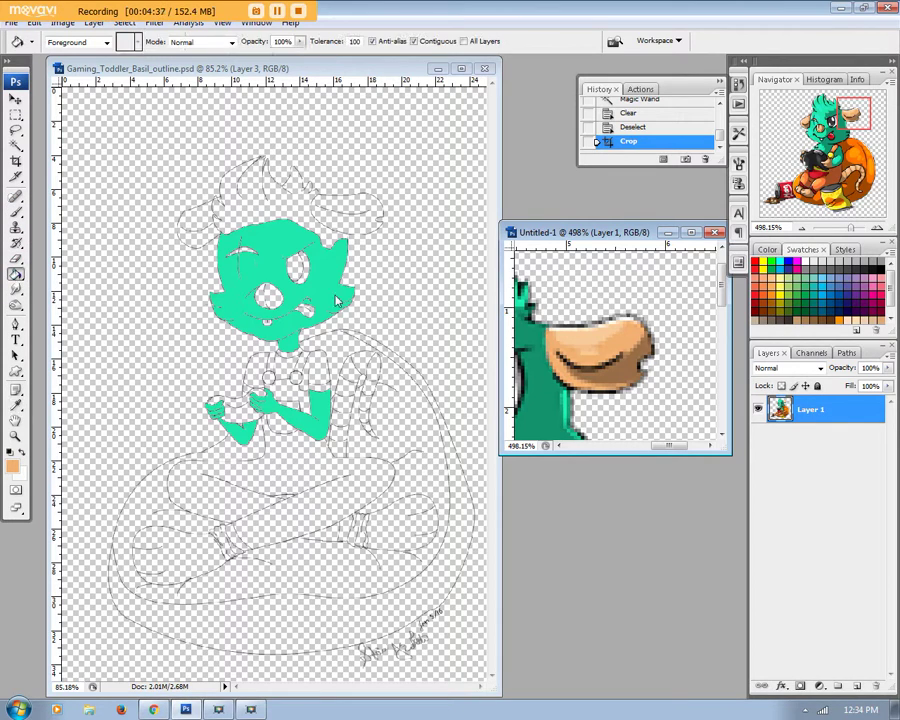
click(350, 218)
click(195, 228)
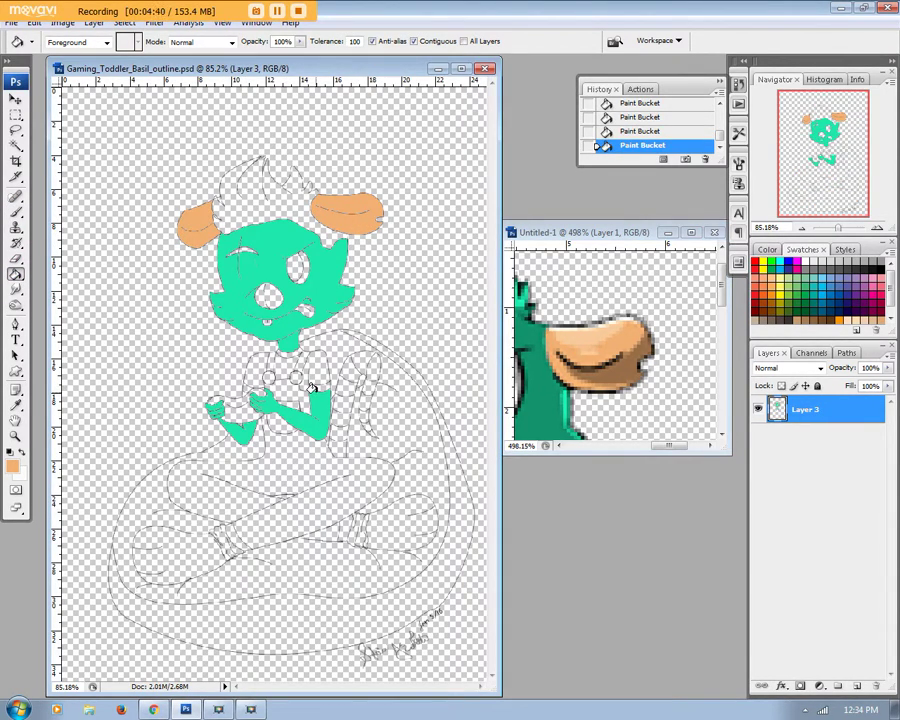
click(176, 566)
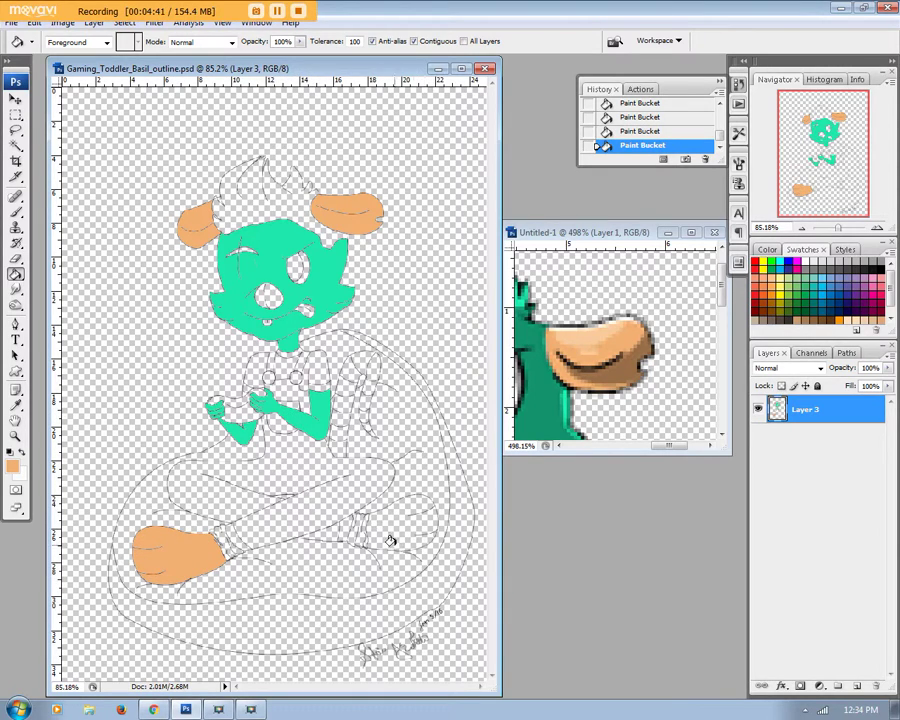
click(398, 530)
Step: Fill every segment of the character's tail with the light orange
click(336, 444)
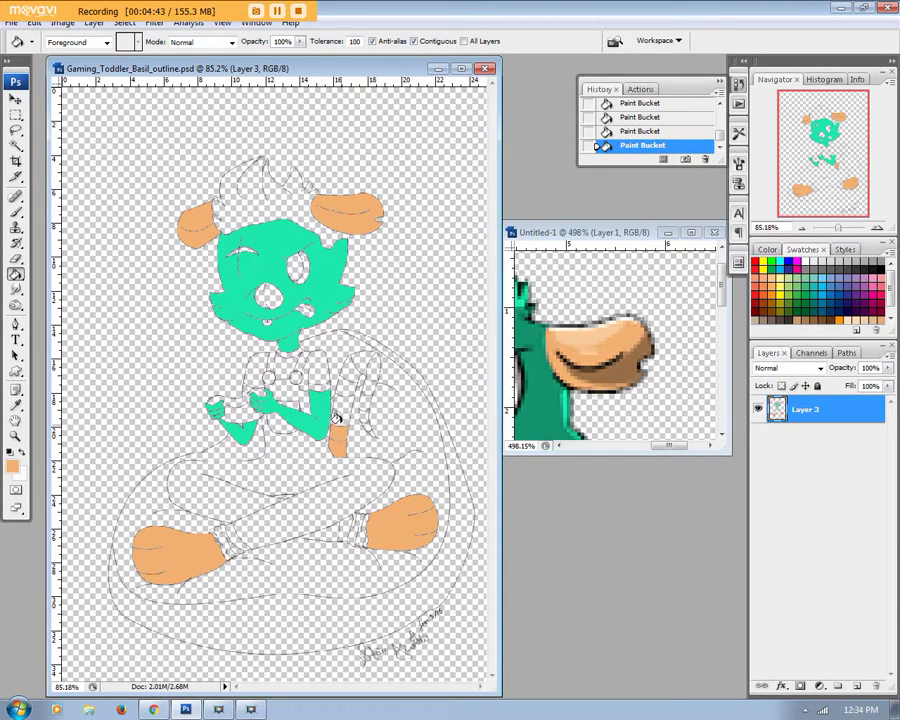
click(340, 402)
click(343, 372)
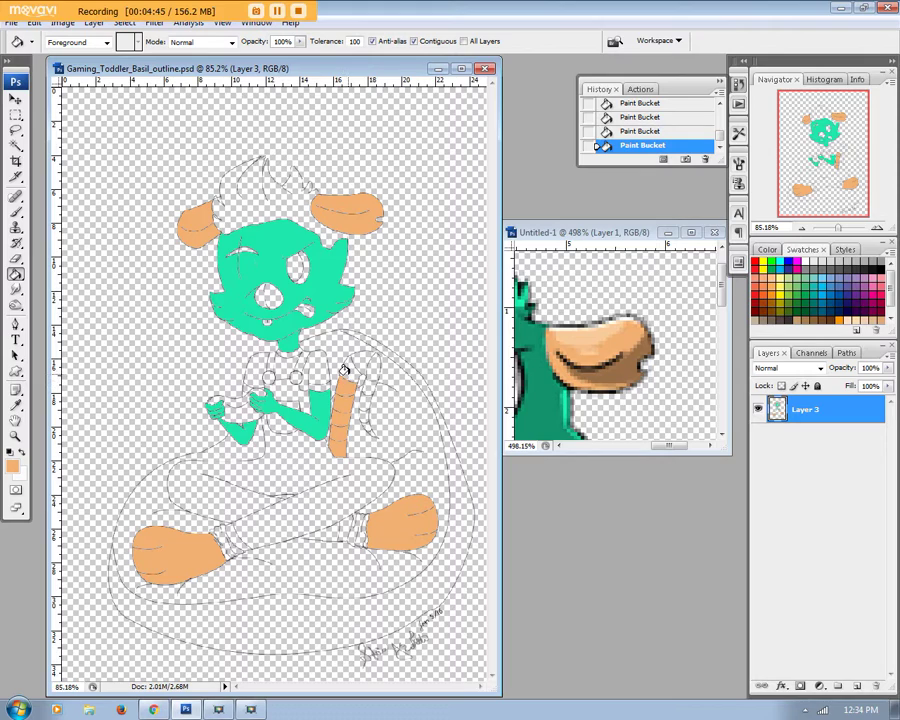
click(368, 391)
click(363, 403)
click(363, 416)
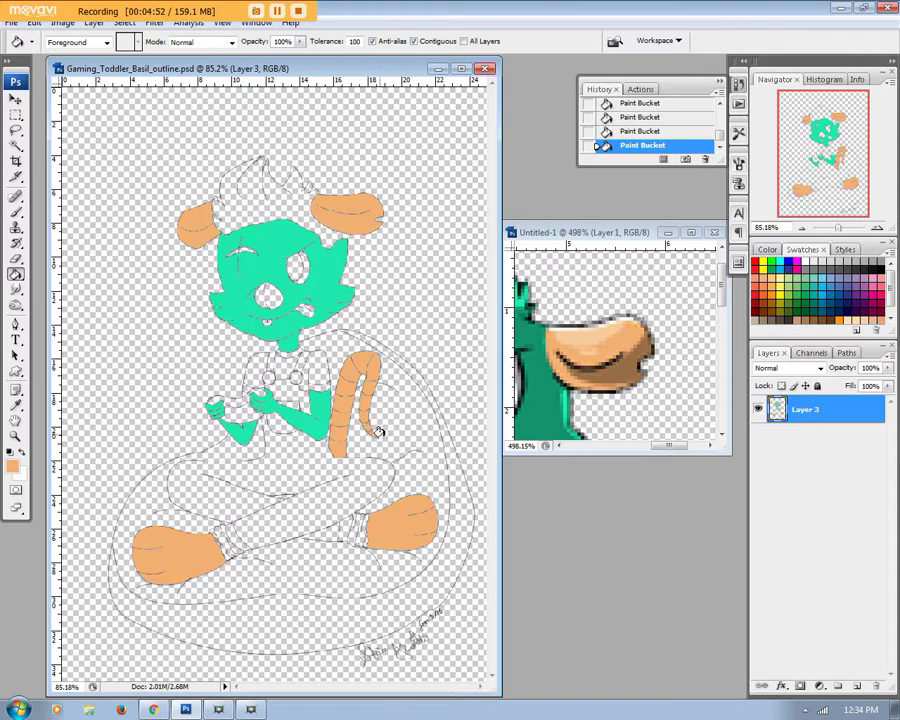
Step: Fill the nose and the winking eyelid with the light orange as in the reference, and undo the last extra fill
drag(669, 446, 640, 453)
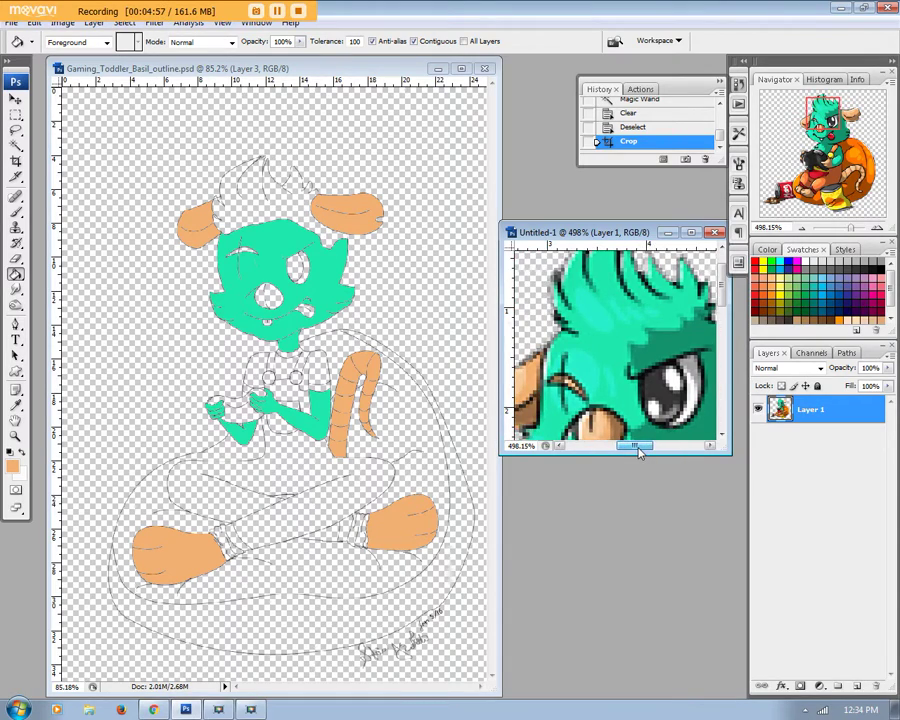
click(268, 293)
click(244, 250)
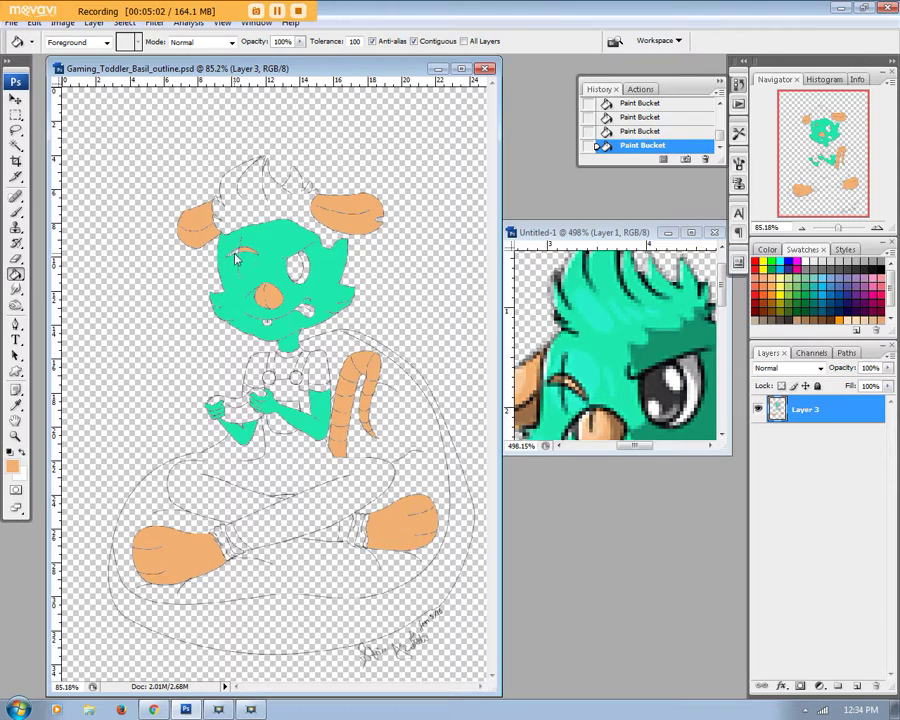
key(ctrl+z)
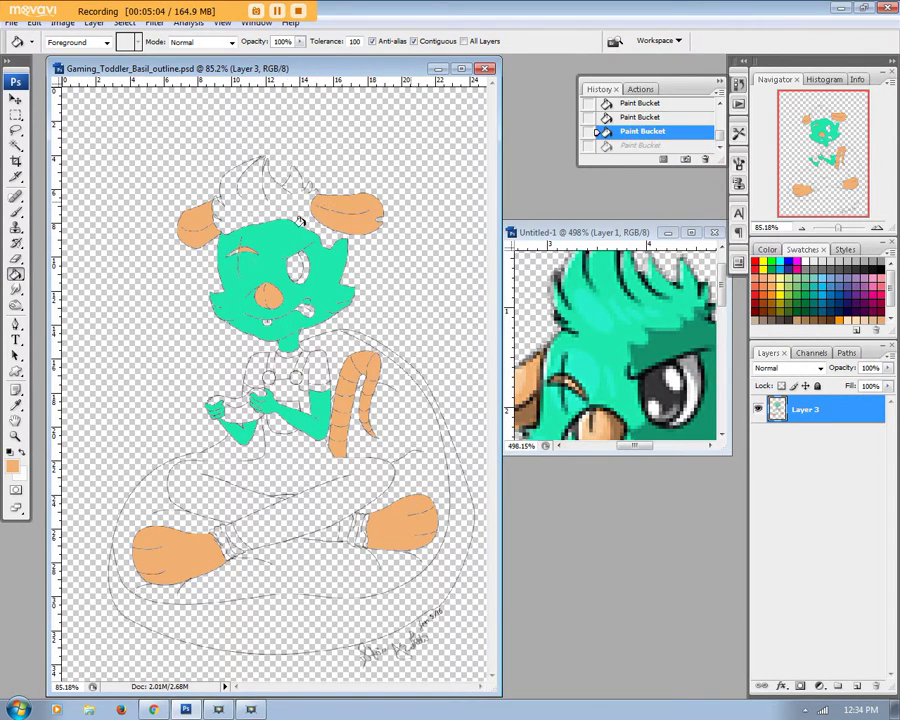
Step: Fill the remaining piece of the winking eyelid with the light orange
click(230, 249)
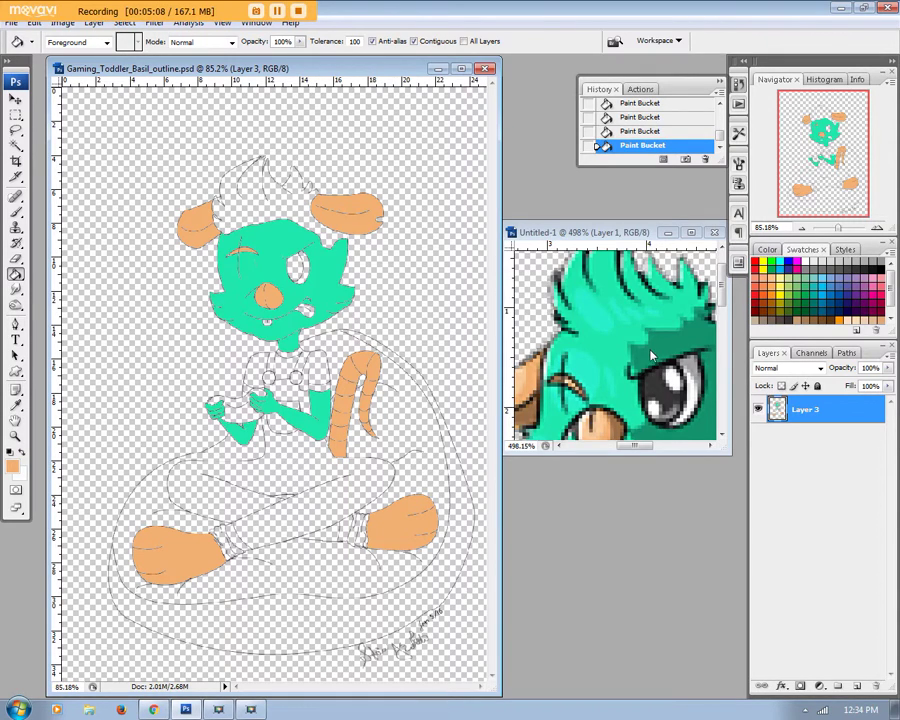
Step: Sample the red of the reference character's tongue as the foreground color
scroll(652, 355, down, 5)
key(i)
click(674, 370)
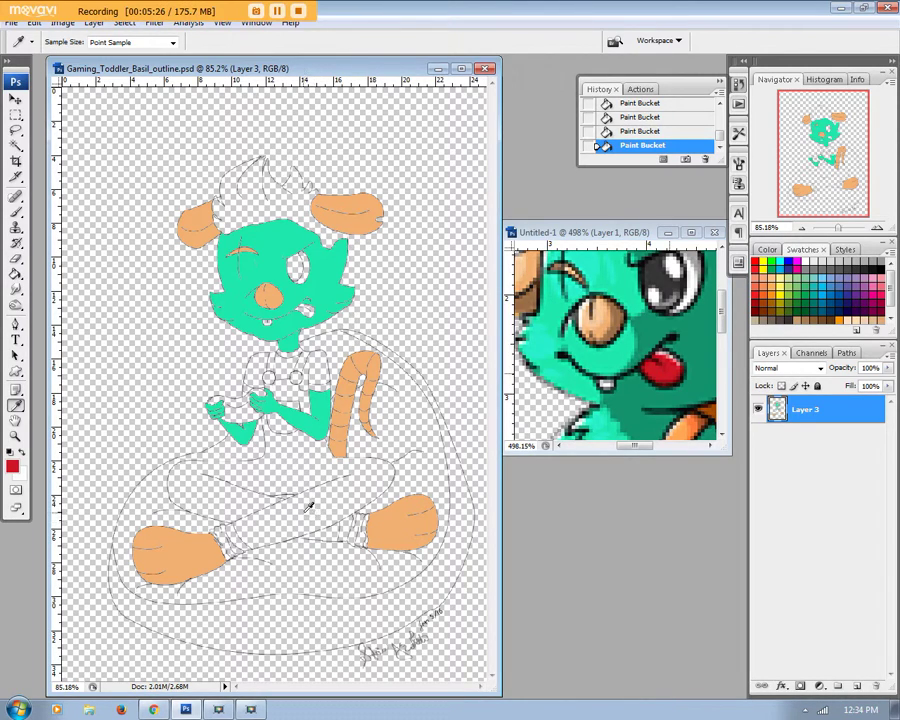
Step: Mix a dark orange foreground color of R 230, G 87, B 34 from an orange swatch and fill the character's hair with it
scroll(653, 390, up, 5)
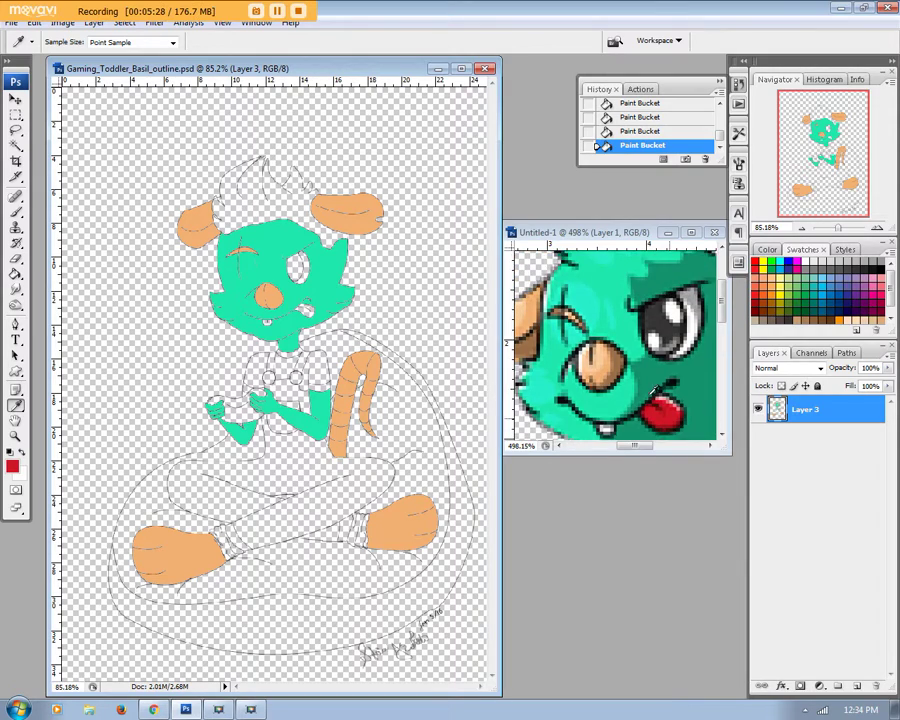
drag(634, 446, 641, 446)
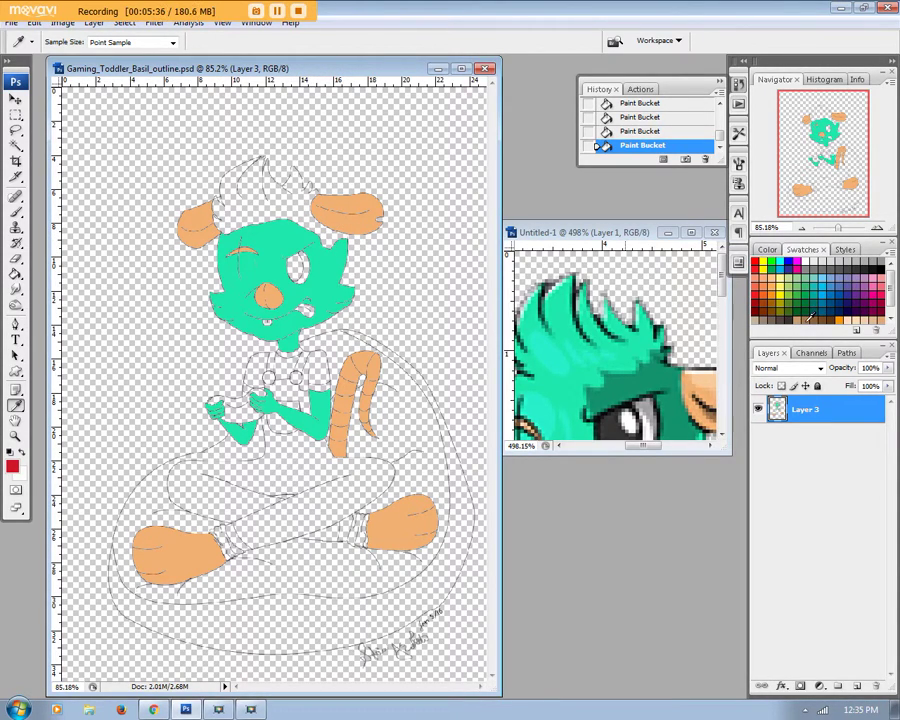
click(762, 297)
click(767, 249)
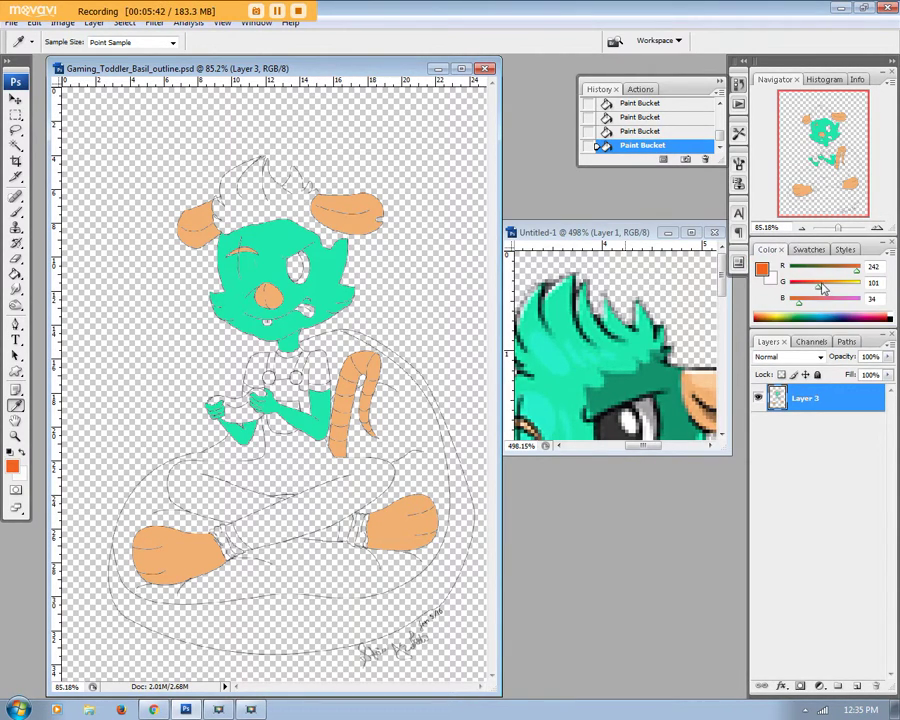
drag(857, 276, 815, 292)
key(g)
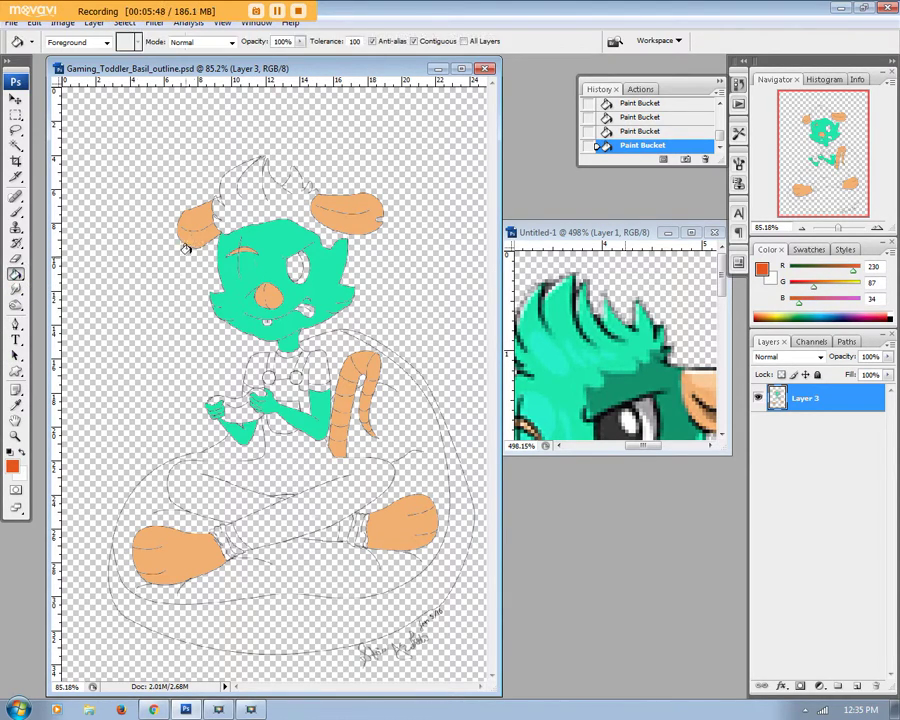
click(256, 207)
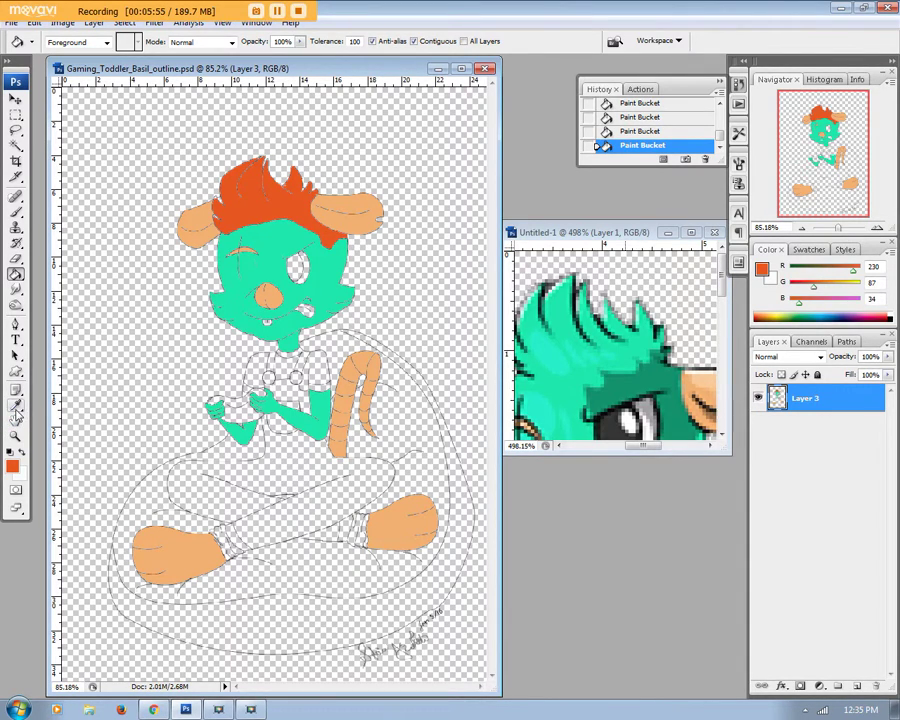
Step: Sample the green of the drawn character's face as the foreground color for the Paint Bucket
key(i)
click(253, 293)
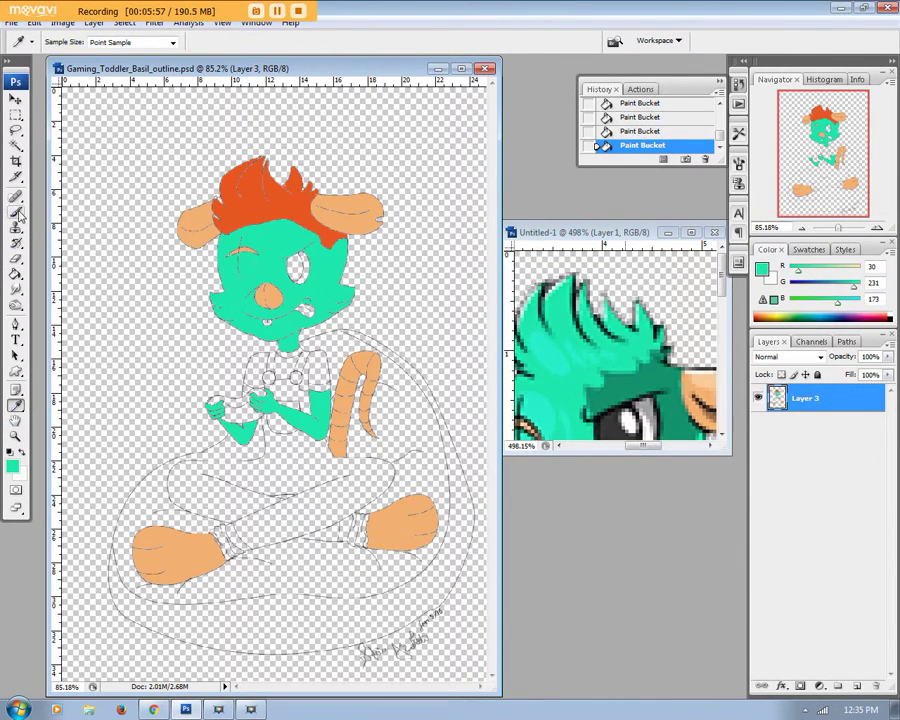
key(g)
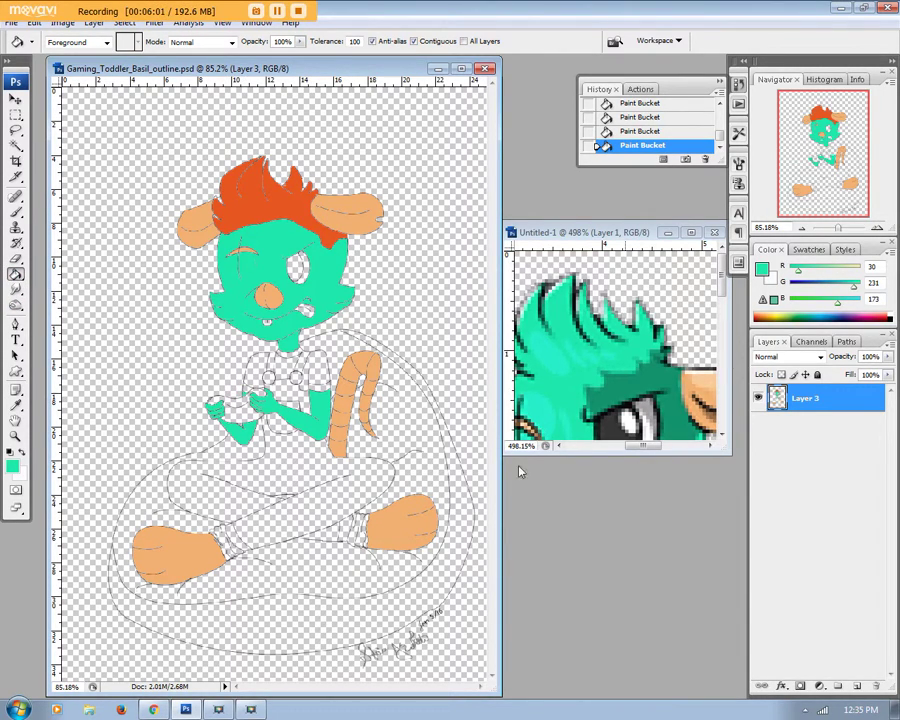
drag(724, 262, 722, 320)
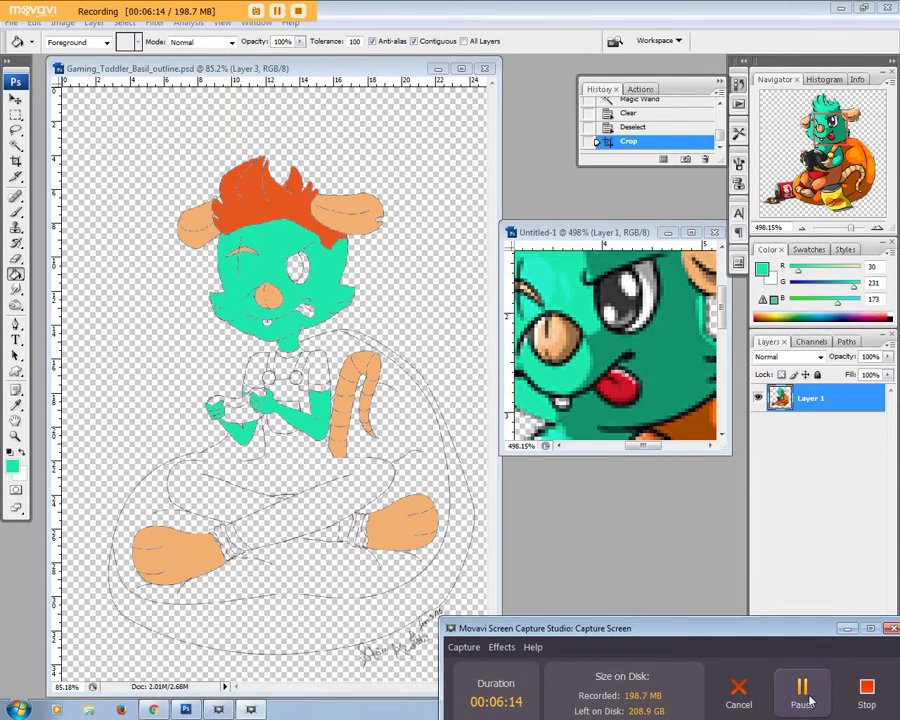
click(802, 690)
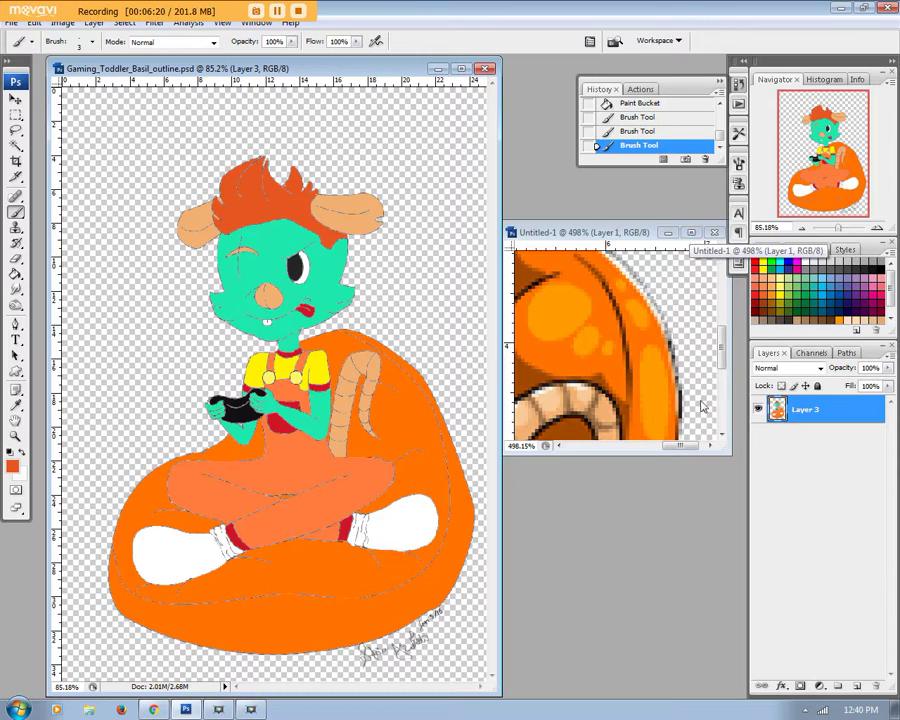
Step: Set up a soft 17 px brush with white as the foreground color for highlights on the character's open eye
click(610, 230)
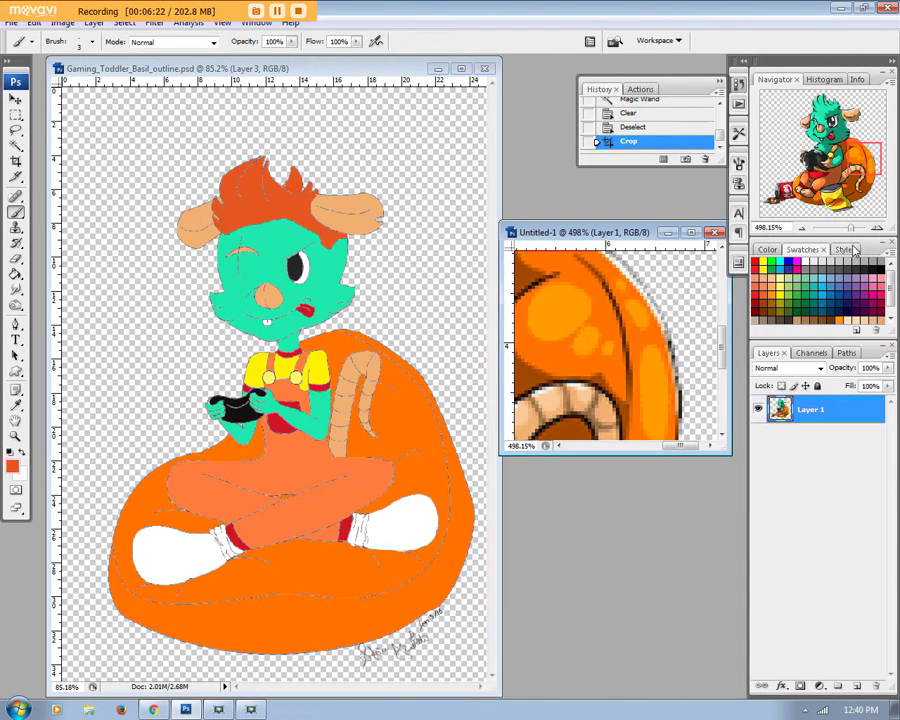
click(849, 230)
drag(849, 232, 841, 232)
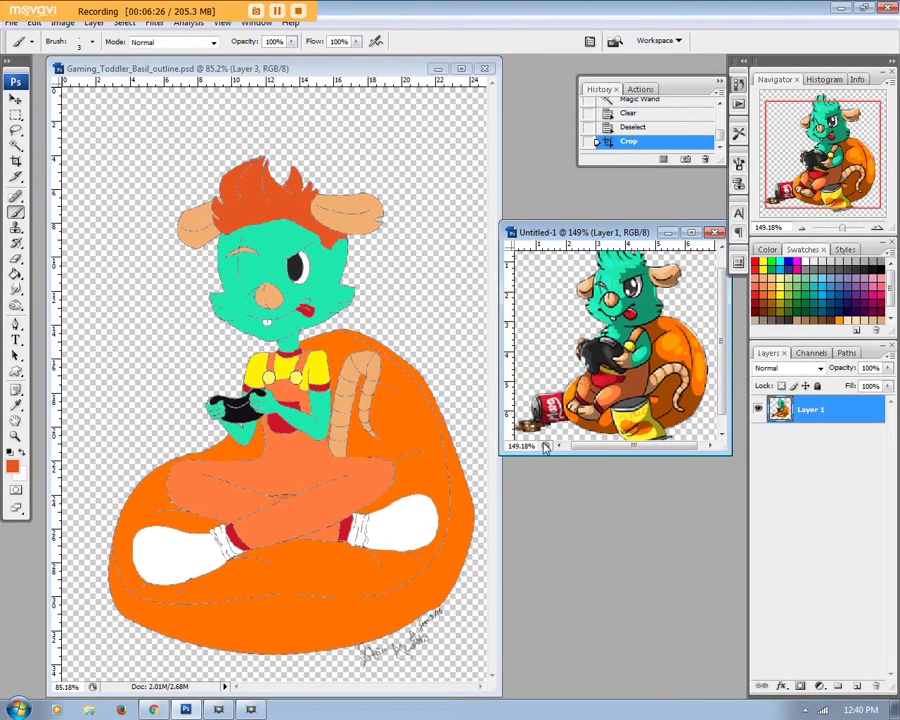
click(15, 437)
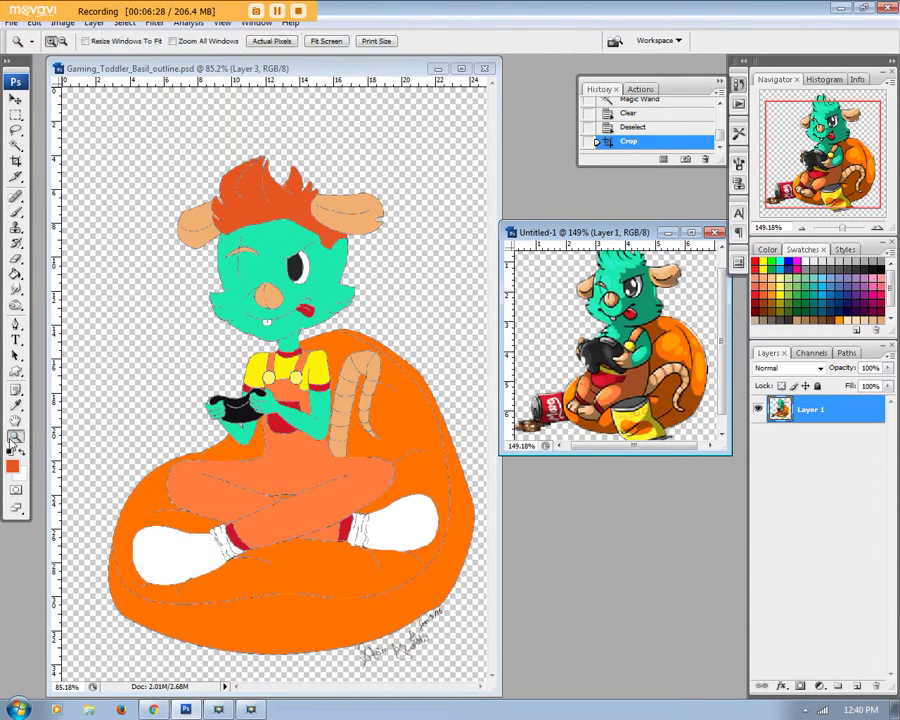
click(266, 243)
click(270, 273)
drag(271, 273, 375, 351)
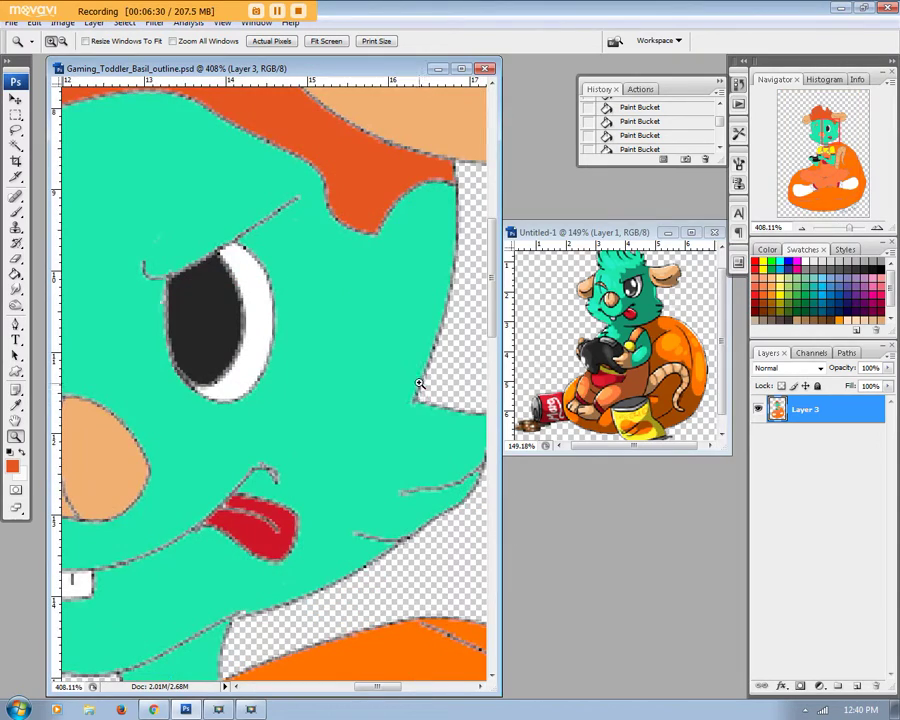
click(16, 212)
click(92, 41)
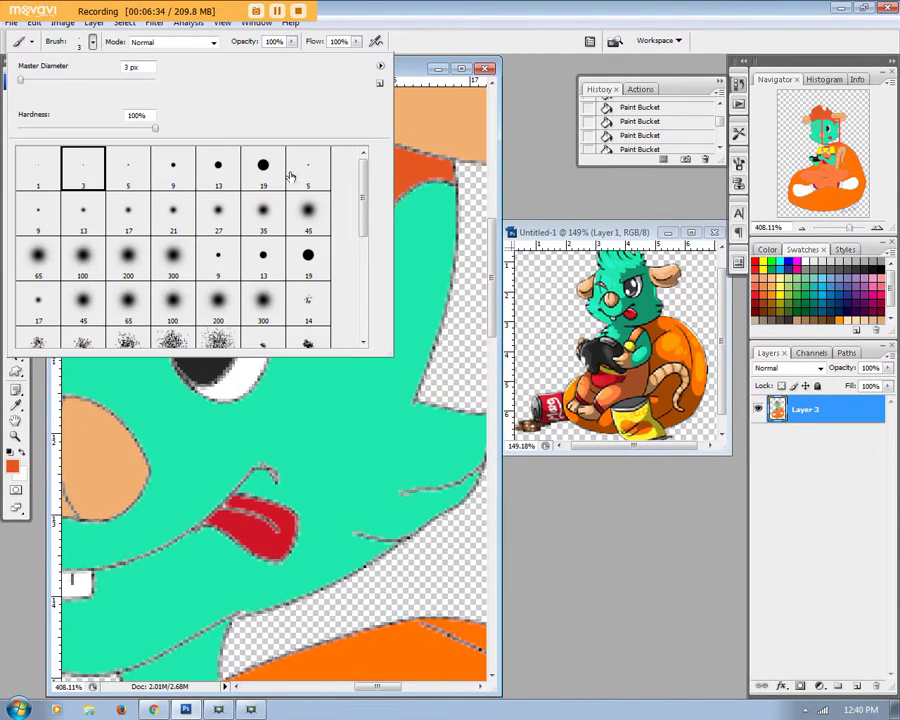
click(128, 212)
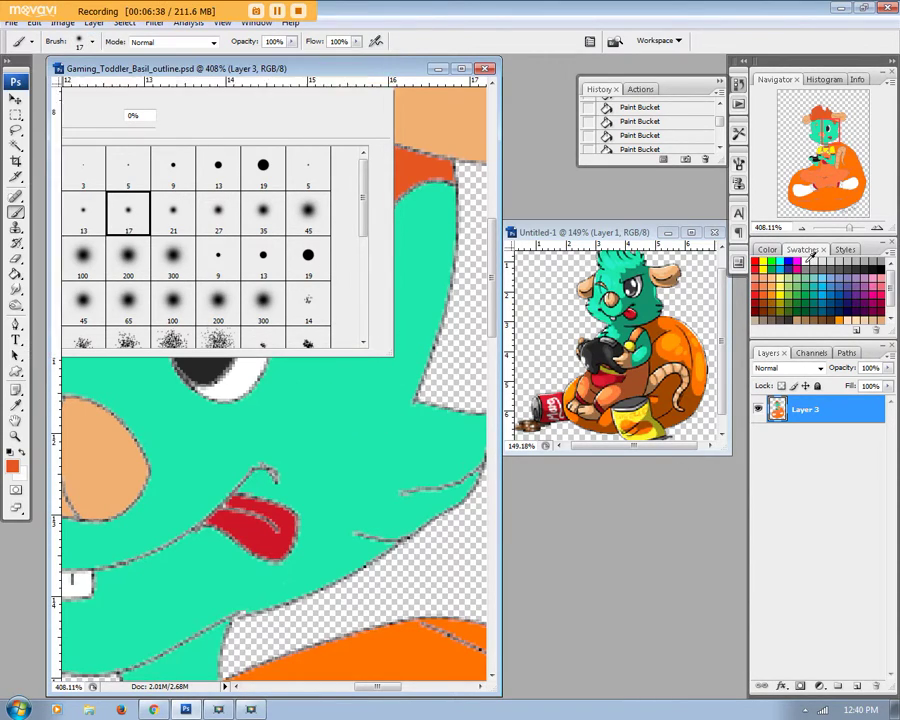
click(816, 262)
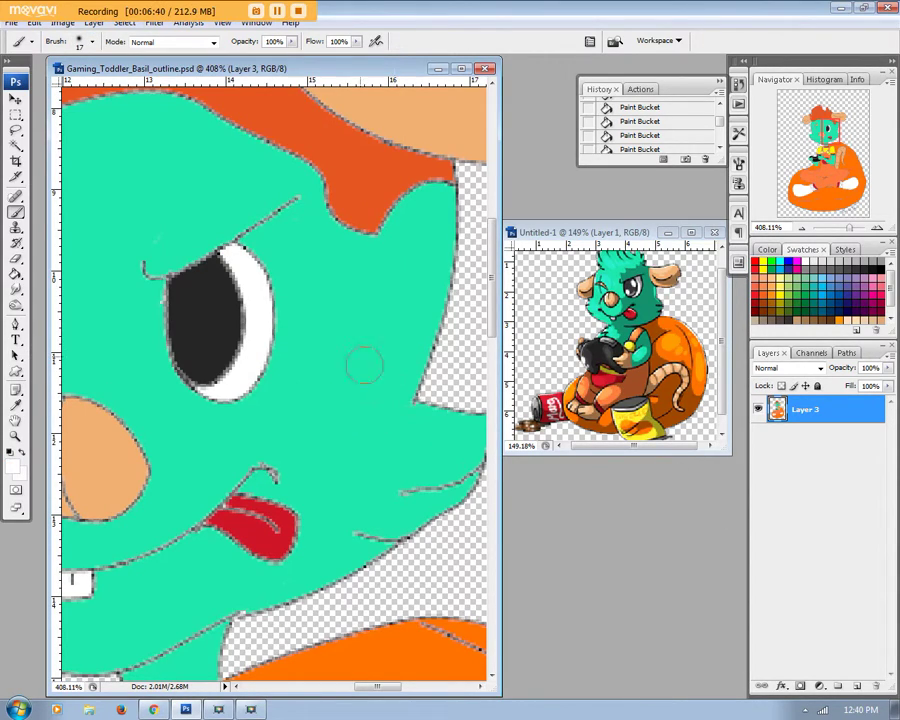
Step: Paint one soft white highlight in the upper part of the open eye's pupil and a smaller one near its lower end
click(208, 276)
click(212, 280)
click(216, 286)
click(220, 292)
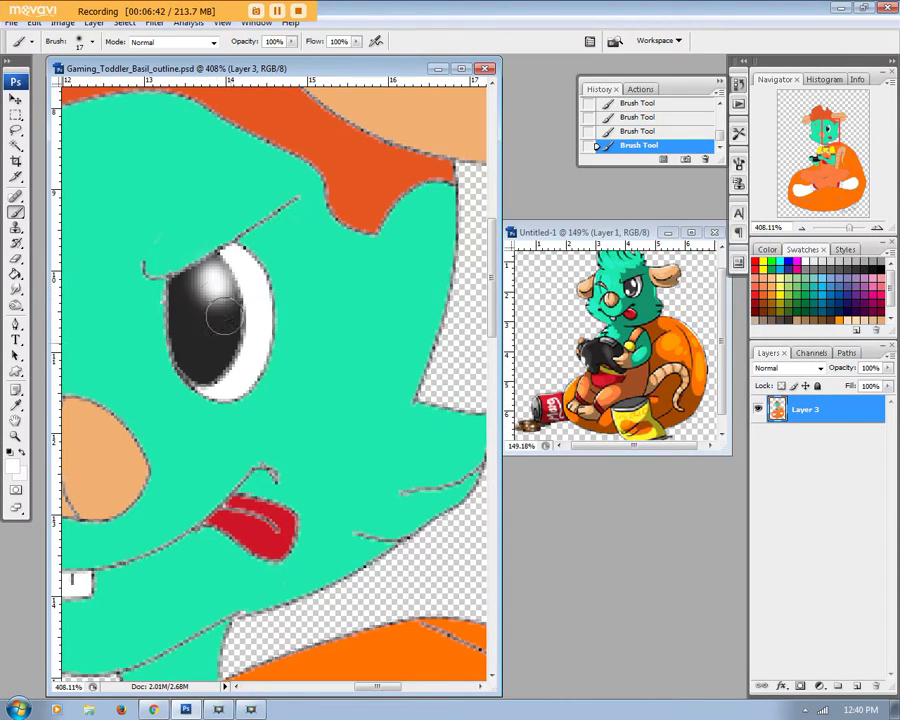
click(200, 362)
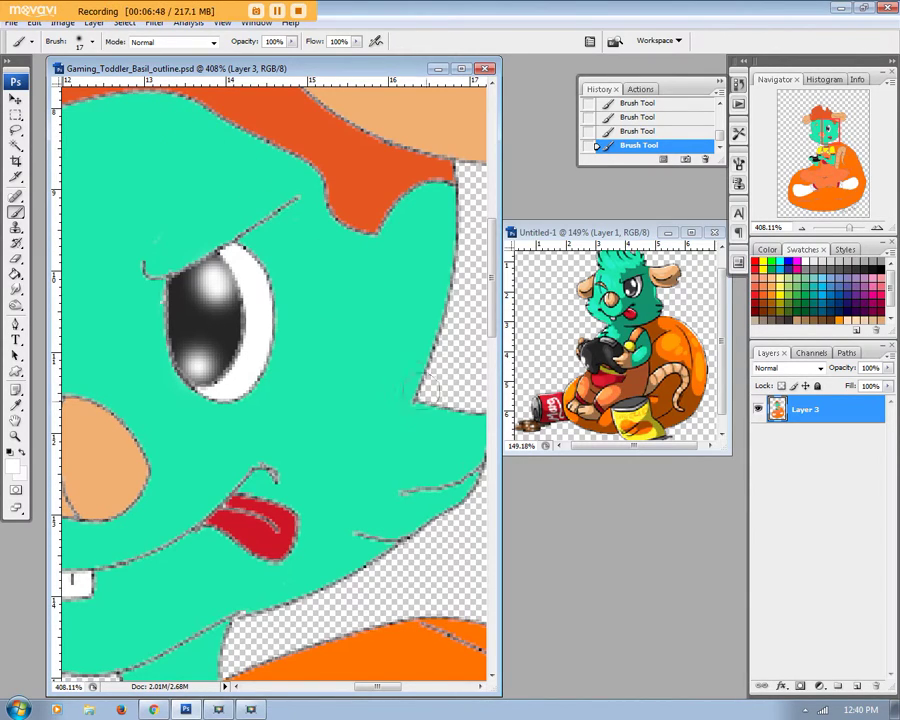
Step: View the whole reference picture enlarged to fit the screen, and return it to a floating window
click(637, 246)
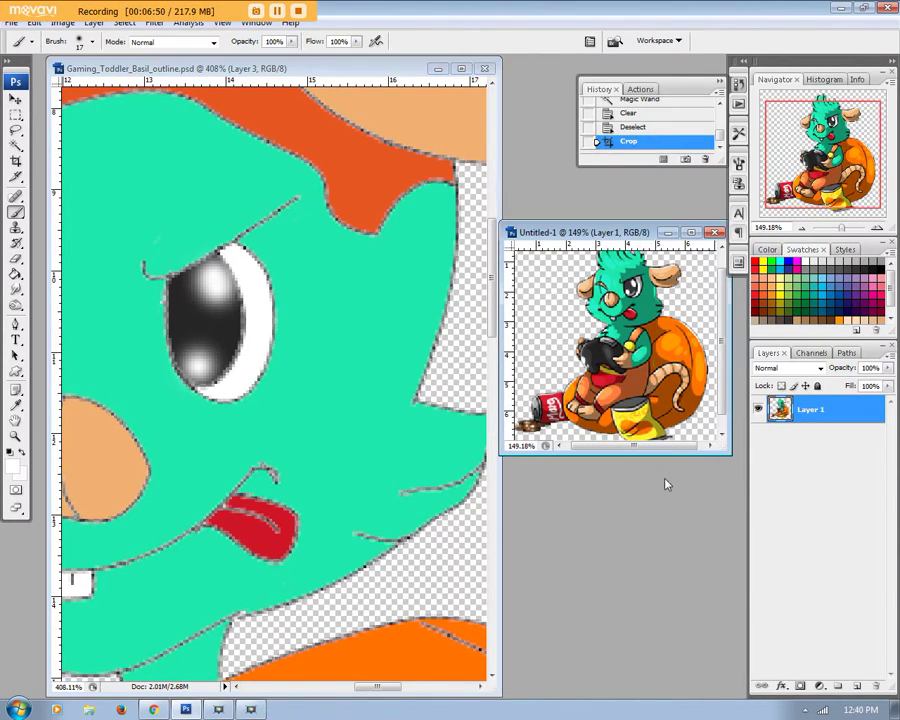
drag(731, 454, 743, 566)
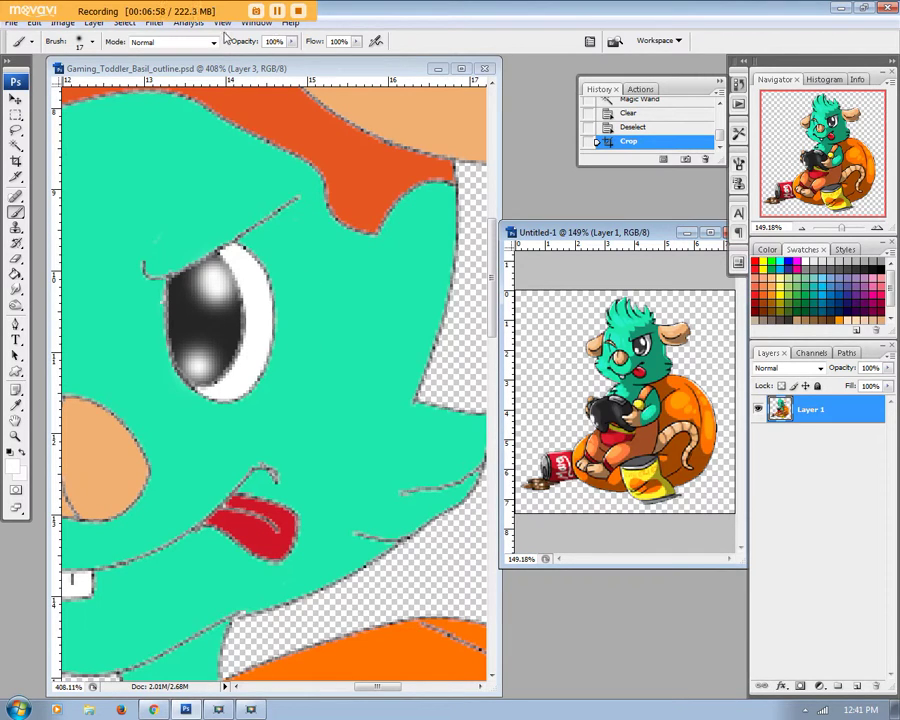
click(221, 23)
click(250, 136)
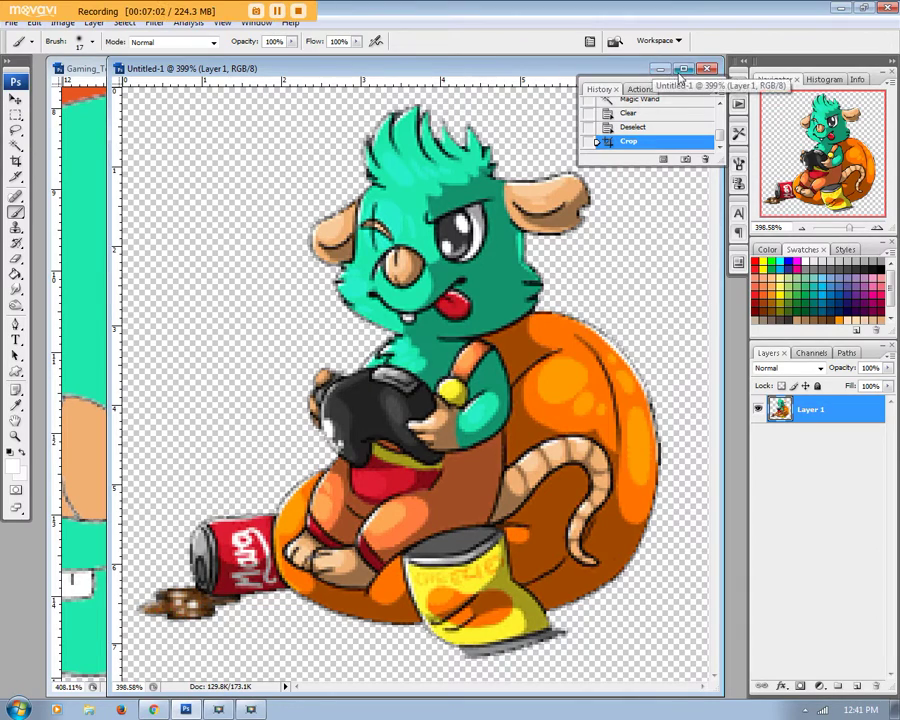
click(683, 68)
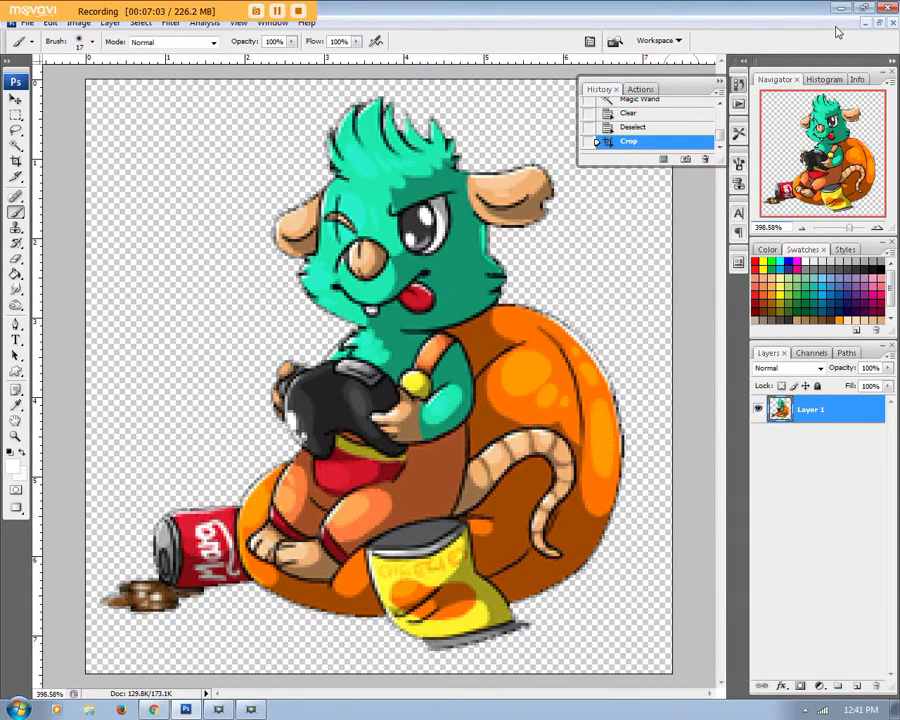
click(872, 22)
Step: Shrink the reference window, reduce its zoom to 182.21% and place it beside the outline drawing
drag(572, 690, 465, 403)
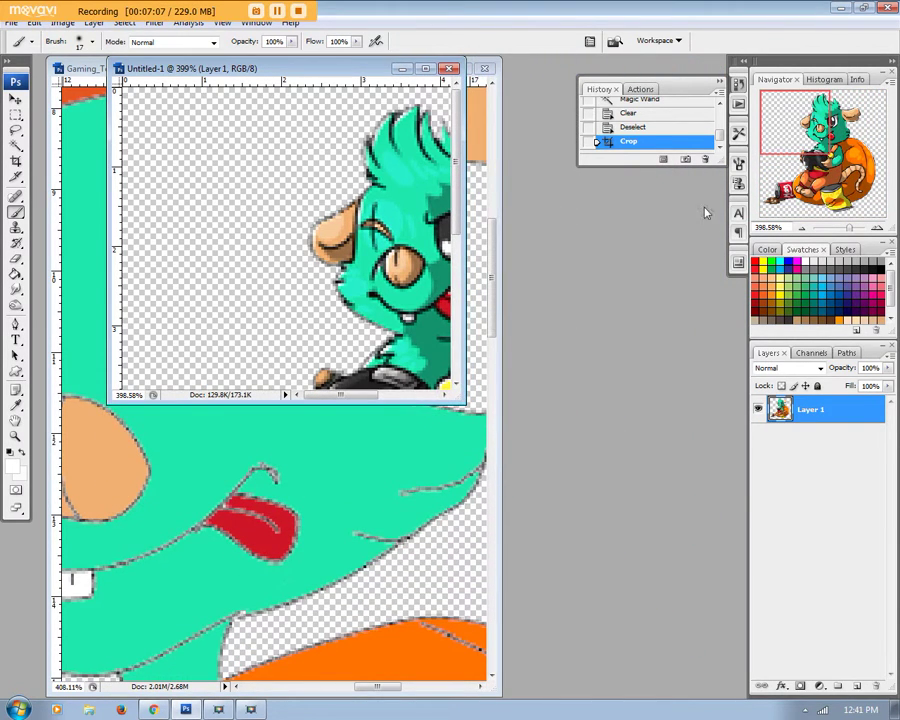
drag(829, 229, 846, 231)
drag(463, 401, 357, 330)
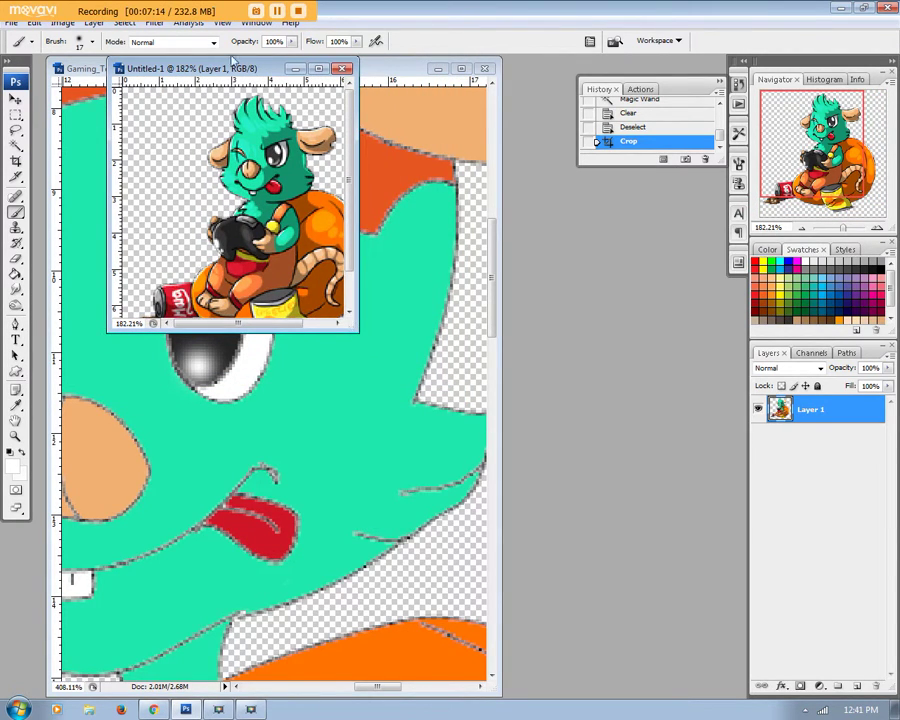
drag(244, 75, 645, 273)
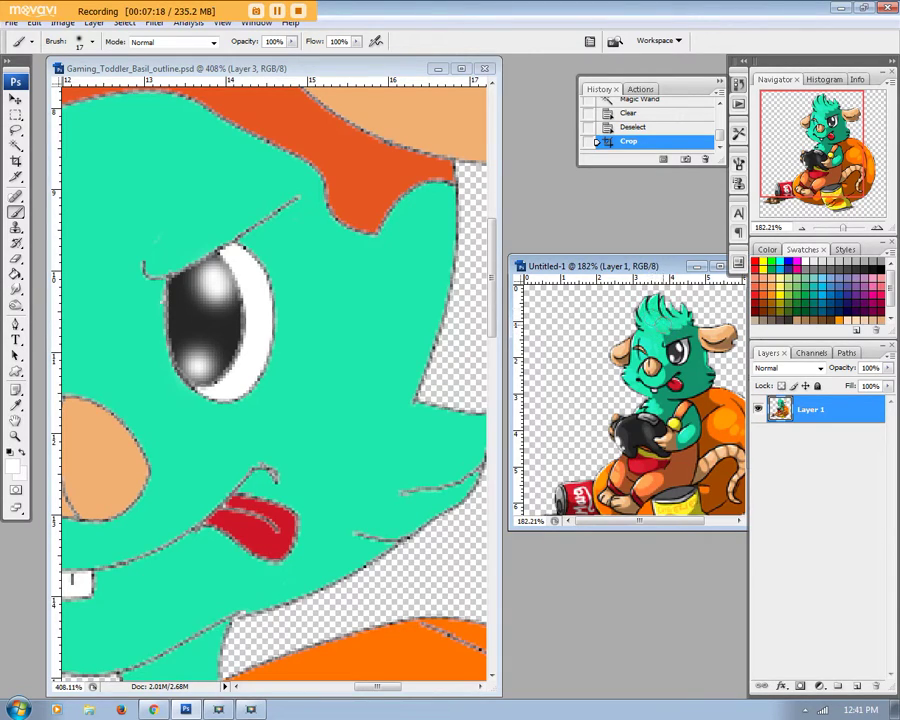
Step: Zoom the drawing out to 90.48% and magnify the reference to 385.74% on the character's head and hair for comparison
scroll(300, 240, up, 5)
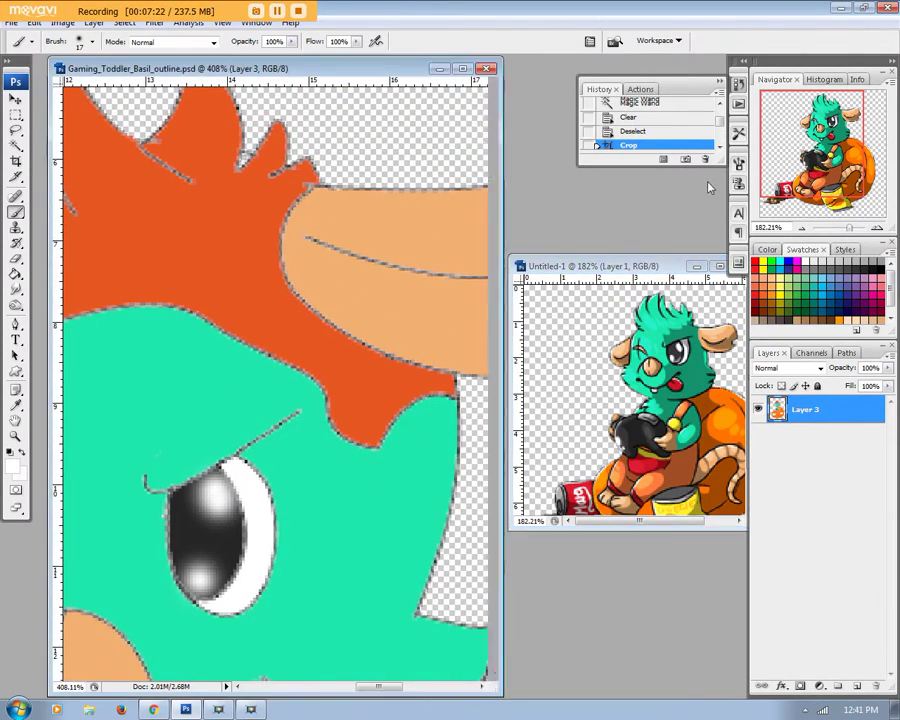
click(495, 118)
drag(850, 230, 838, 230)
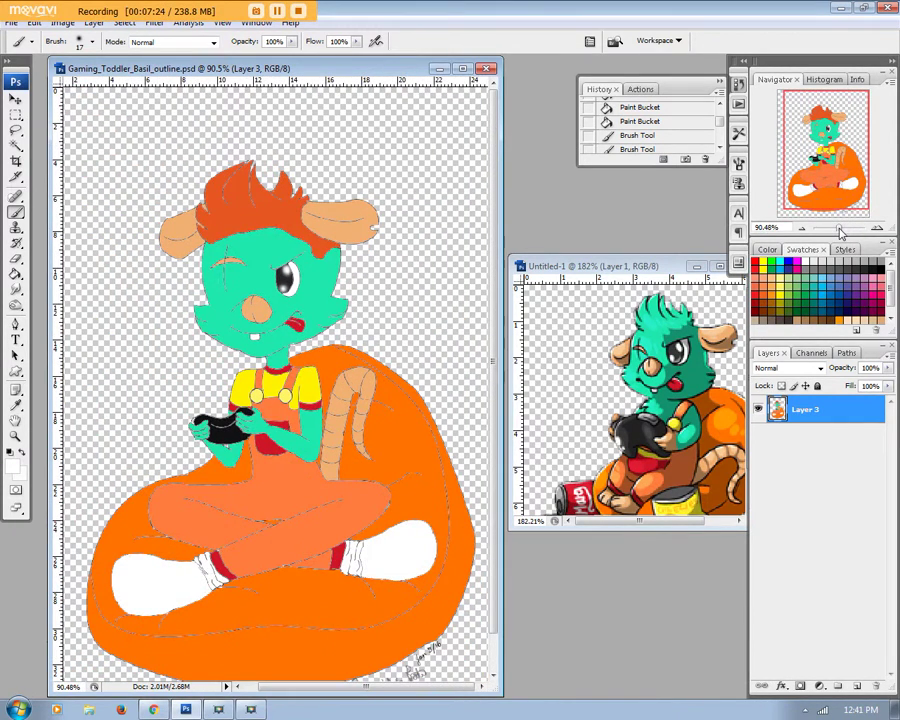
drag(660, 275, 641, 247)
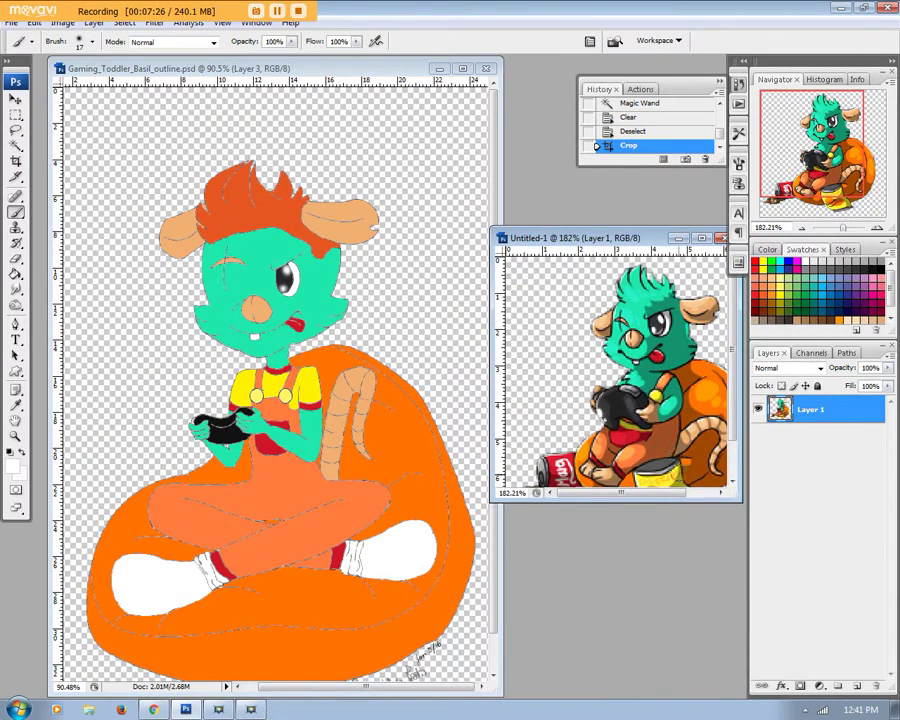
drag(650, 496, 668, 500)
drag(842, 228, 852, 229)
drag(629, 490, 650, 497)
scroll(711, 405, up, 4)
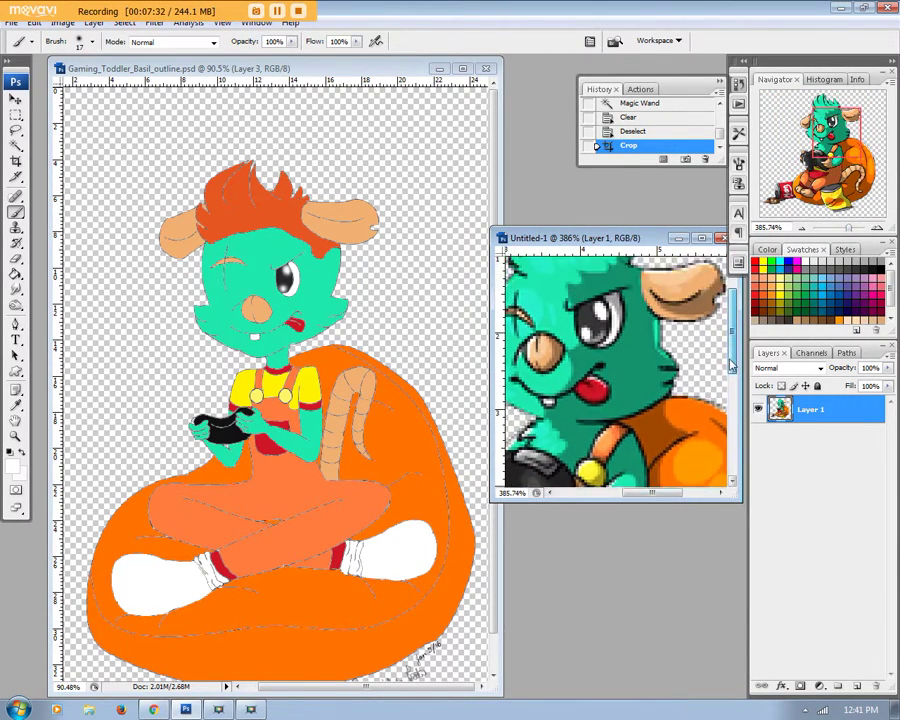
drag(645, 492, 636, 492)
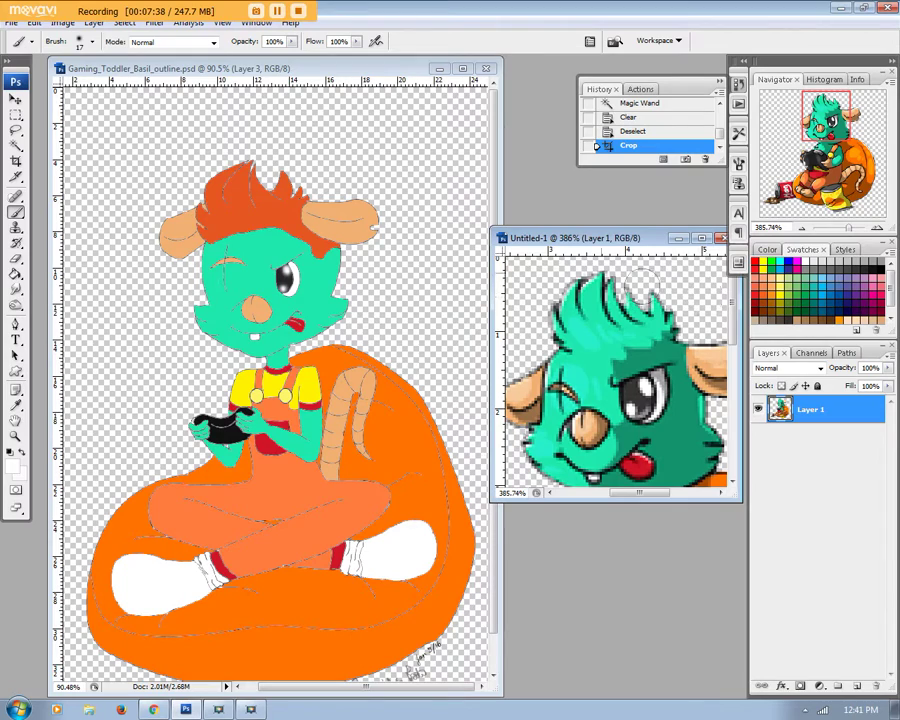
Step: Select the character's orange hair in the outline drawing with the Magic Wand at tolerance 50
click(214, 66)
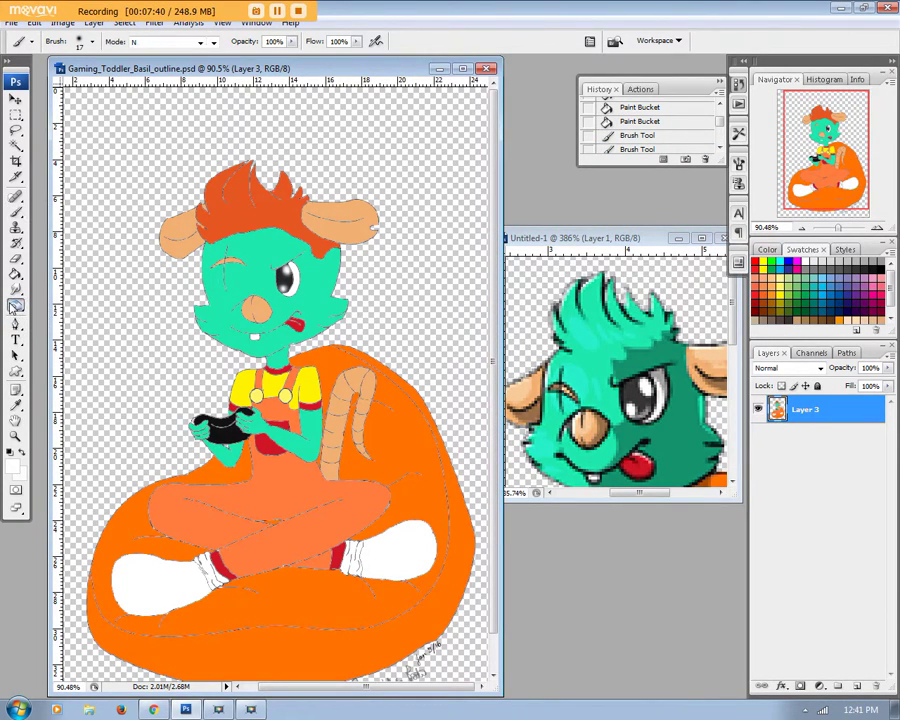
click(14, 306)
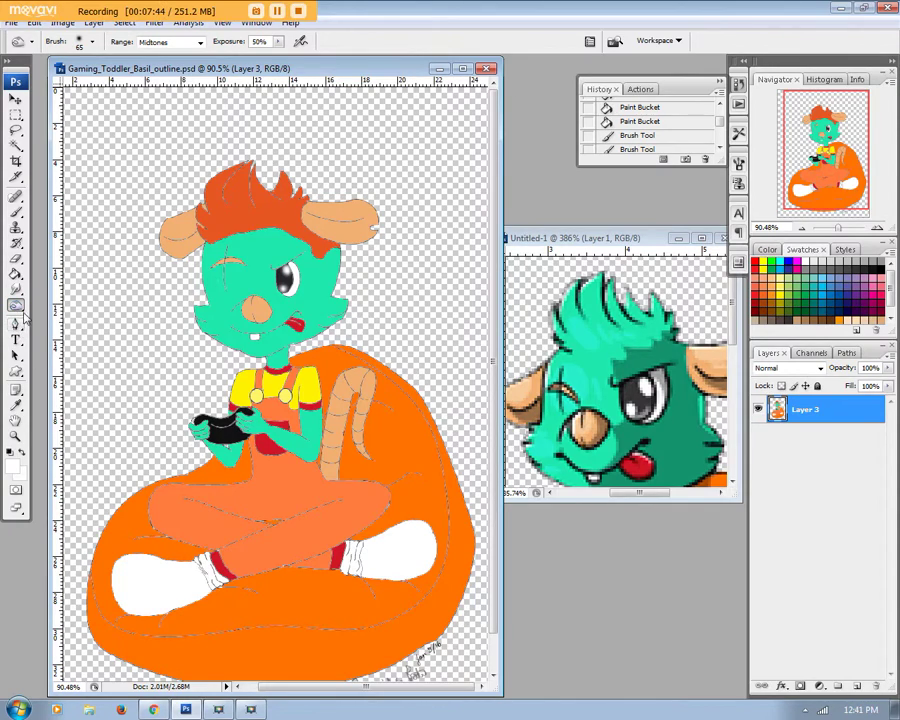
click(17, 307)
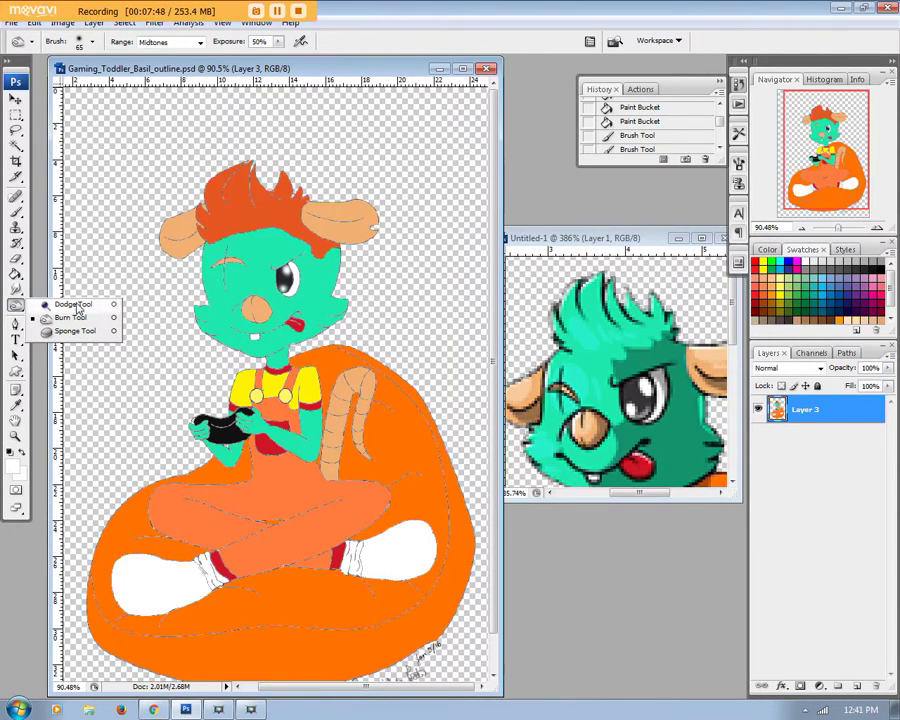
click(82, 303)
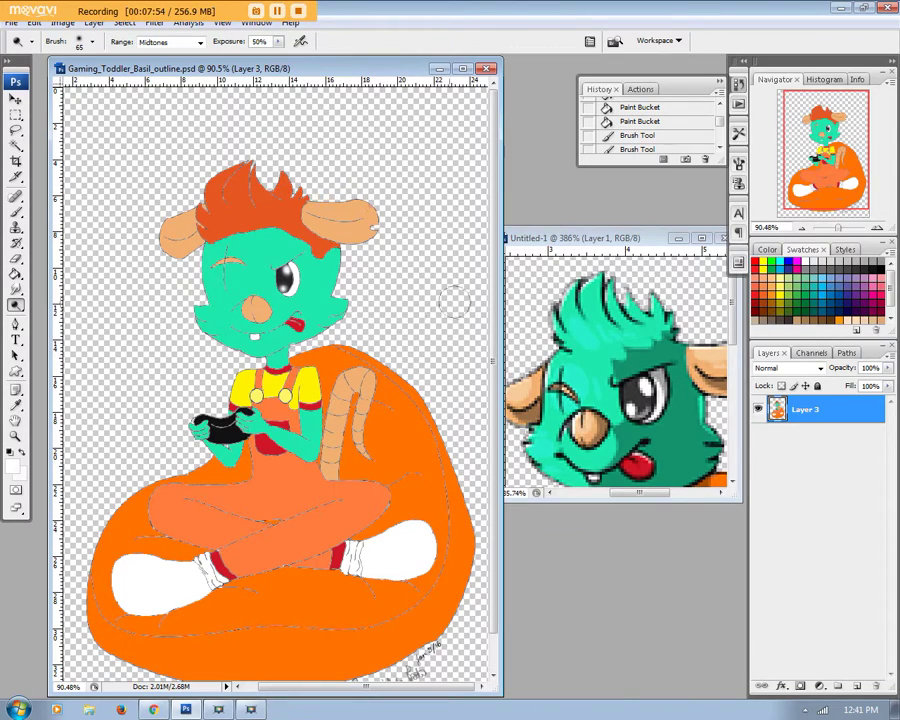
click(16, 145)
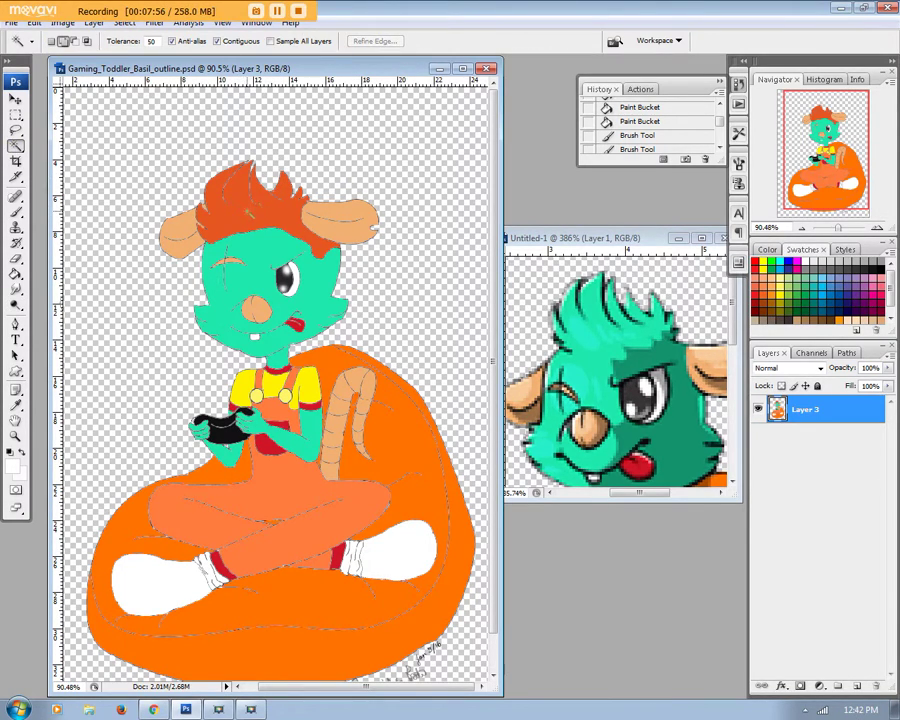
click(225, 190)
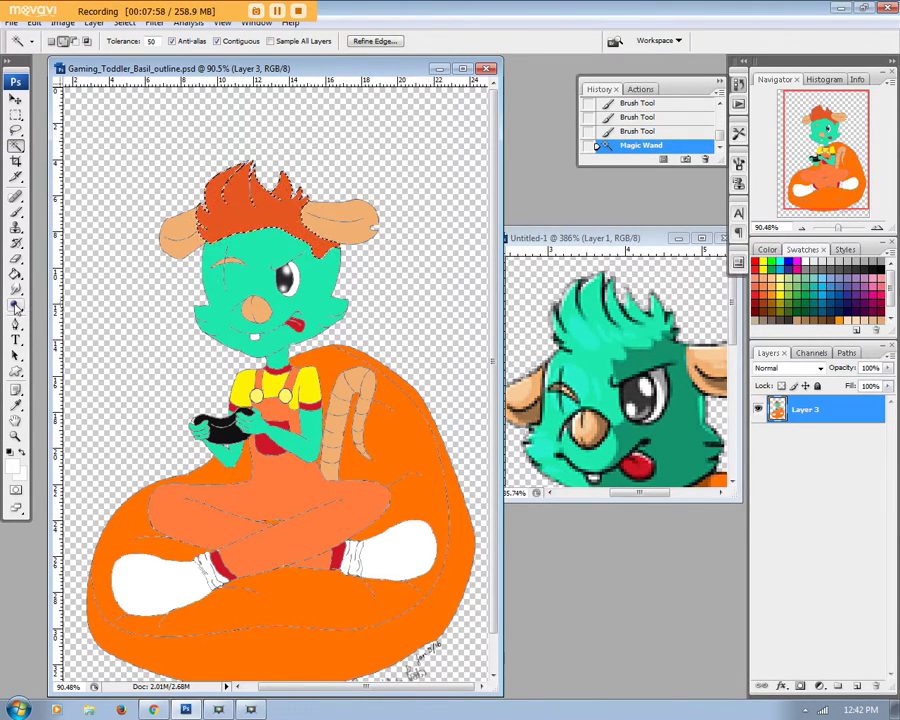
Step: Try lightening the selected hair using the Dodge tool with a 65 px brush at 50% exposure, and undo the strokes
click(16, 305)
mouse_move(230, 200)
mouse_down()
mouse_move(270, 190)
mouse_move(199, 162)
mouse_move(170, 110)
mouse_move(182, 150)
mouse_move(228, 172)
mouse_move(250, 205)
mouse_move(262, 175)
mouse_up()
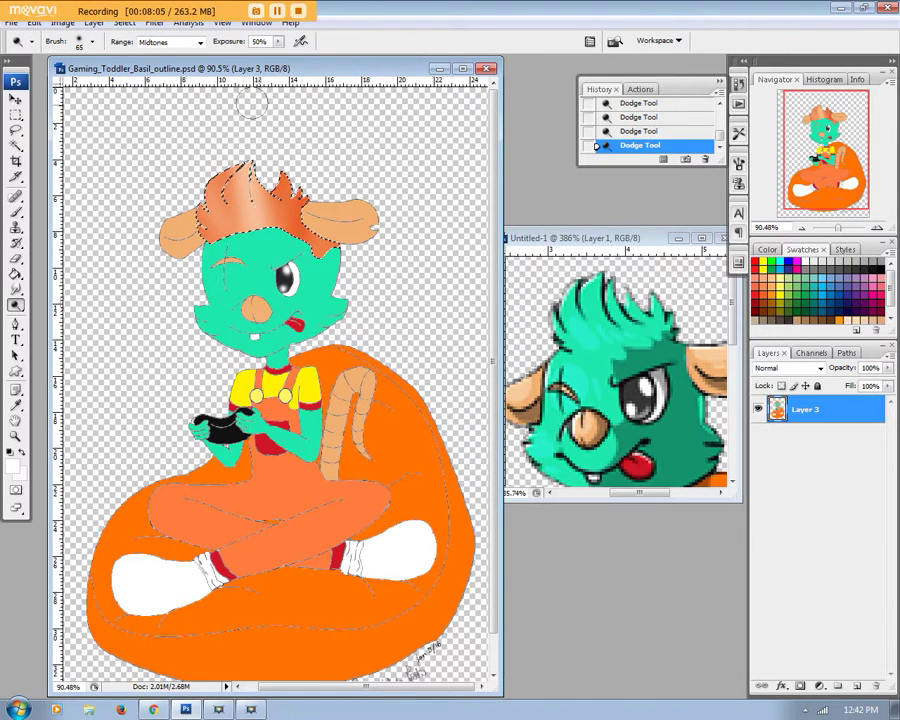
scroll(625, 116, up, 1)
click(652, 117)
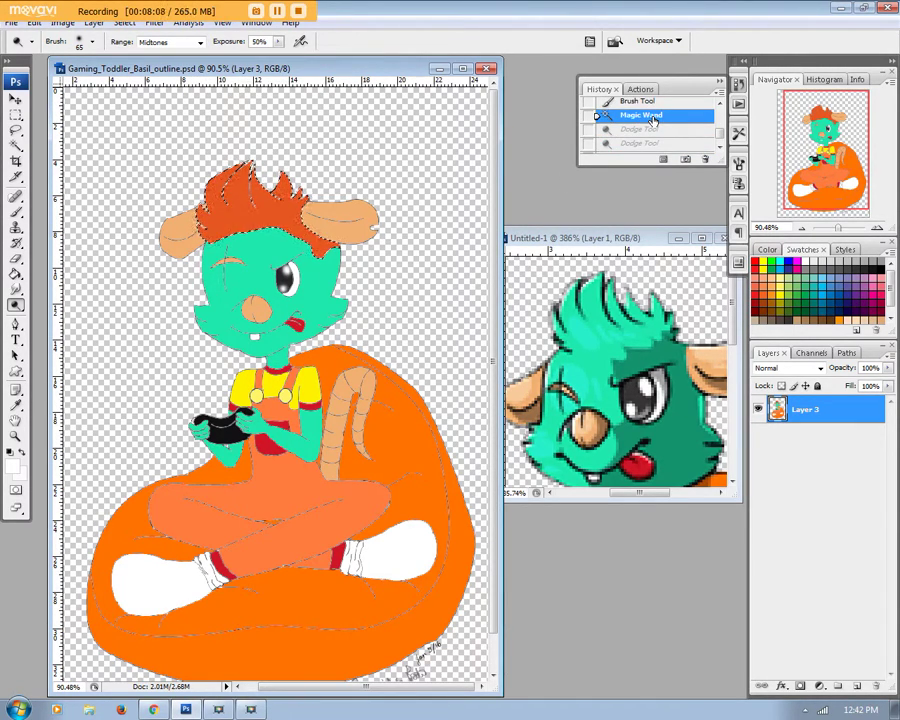
Step: Set the Dodge brush to a soft 17 px and magnify the drawing to 195.47% on the character's head
click(91, 44)
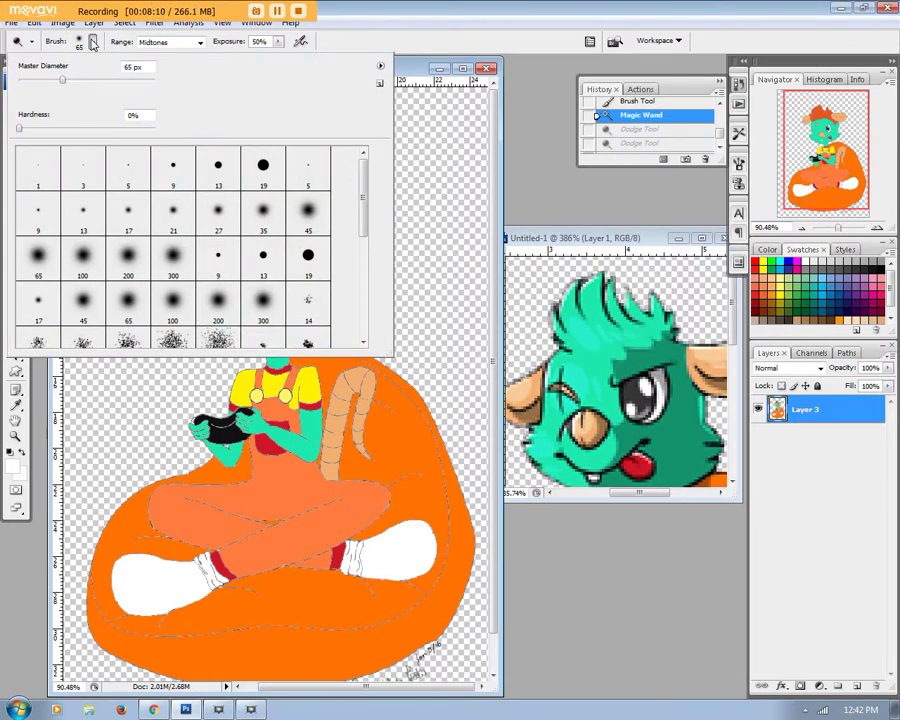
click(129, 222)
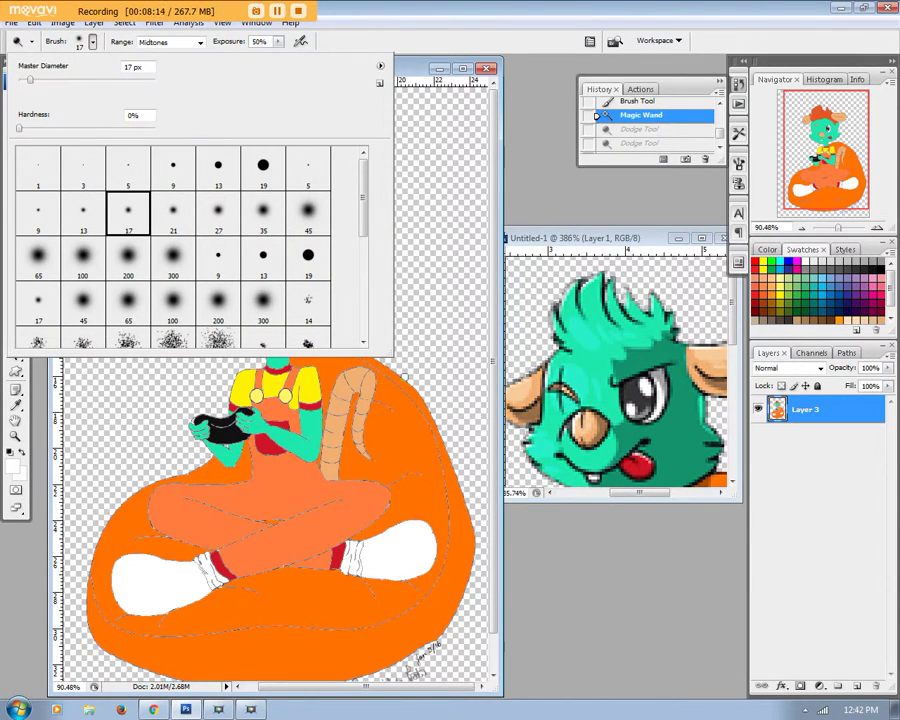
key(Return)
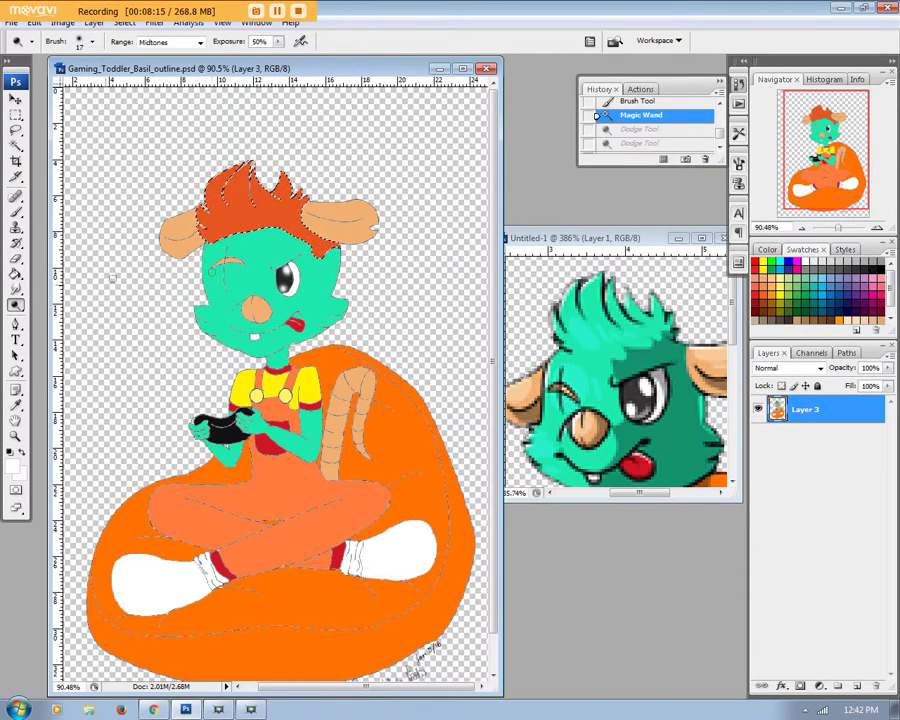
key(z)
drag(196, 213, 374, 274)
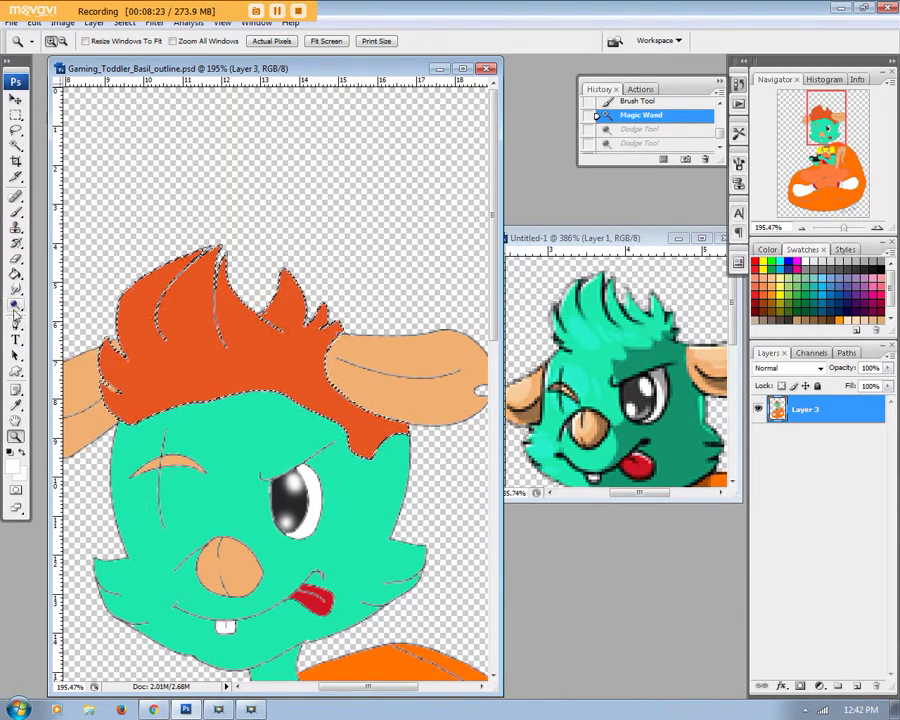
click(16, 304)
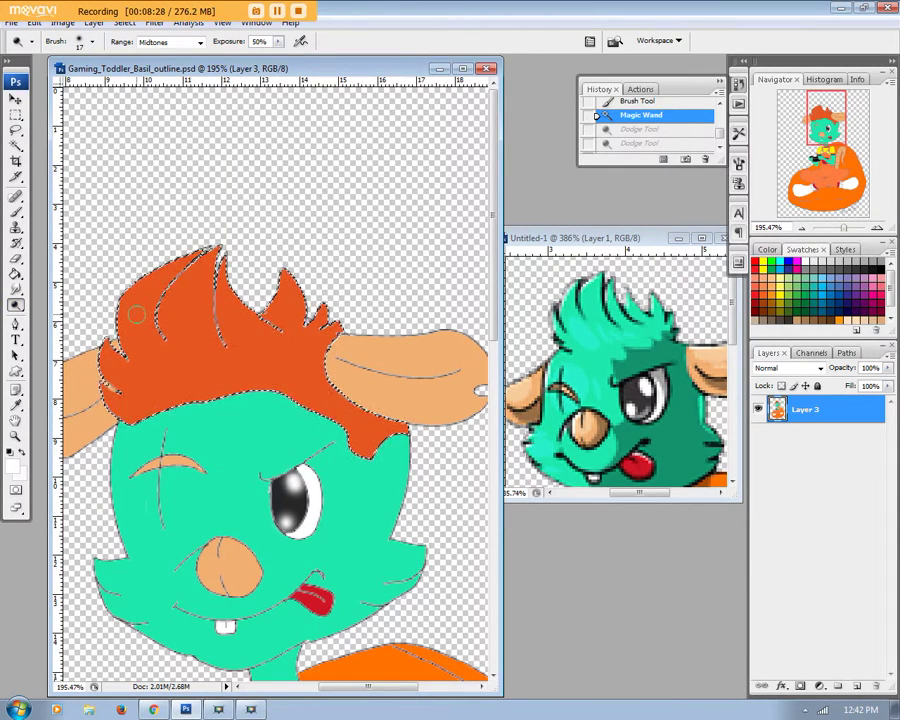
Step: Try dodging narrow streaks into the front of the hair with the 17 px brush at 50% exposure, and undo them all
drag(160, 350, 142, 320)
mouse_move(165, 374)
mouse_down()
mouse_move(154, 358)
mouse_move(192, 303)
mouse_up()
mouse_move(200, 373)
mouse_down()
mouse_move(197, 313)
mouse_move(203, 368)
mouse_move(242, 424)
mouse_up()
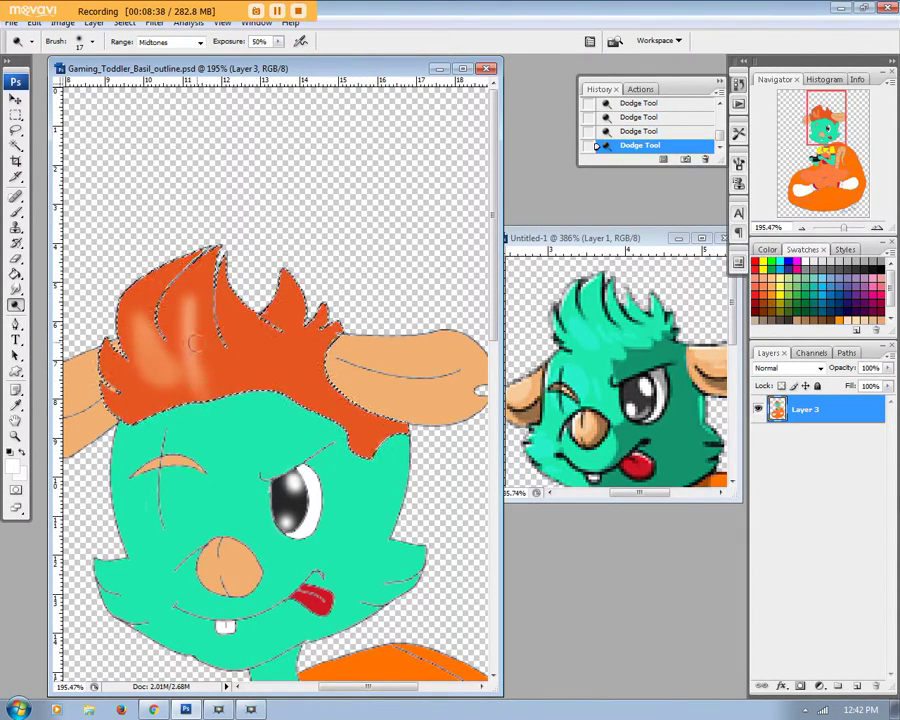
drag(160, 364, 158, 376)
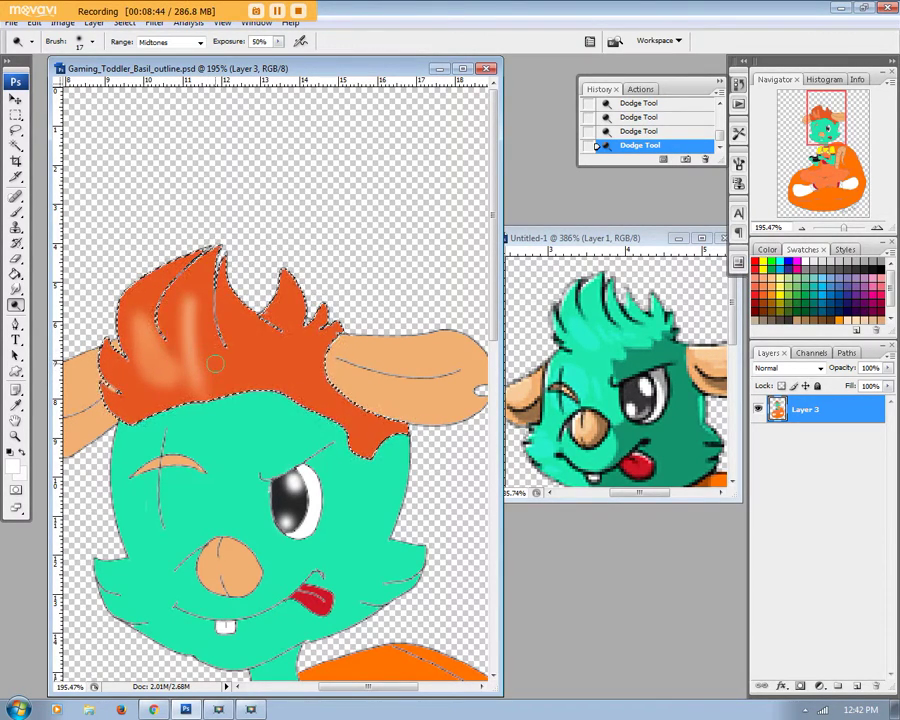
click(640, 104)
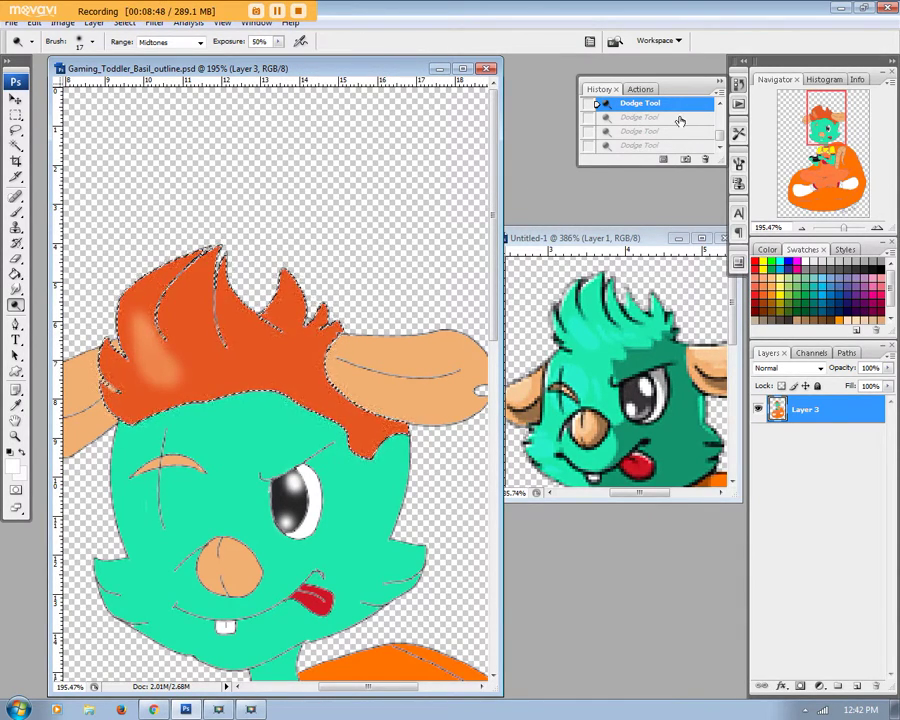
scroll(676, 120, up, 1)
click(640, 115)
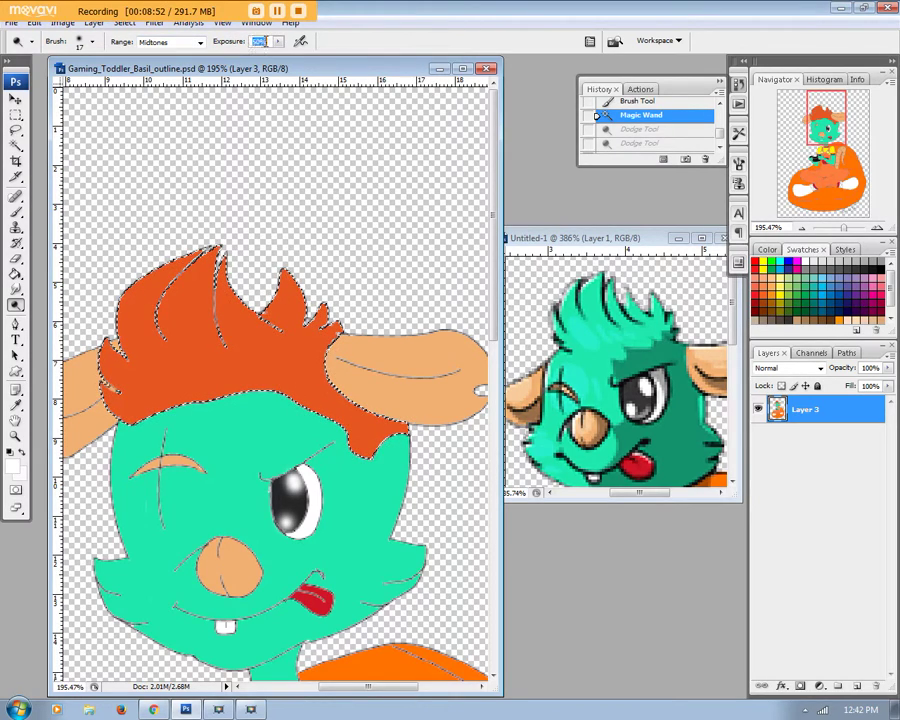
Step: Dodge broad highlight streaks across the front of the hair with a soft 21 px brush at 80% exposure, undoing the stray last stroke
click(278, 41)
drag(297, 62, 302, 65)
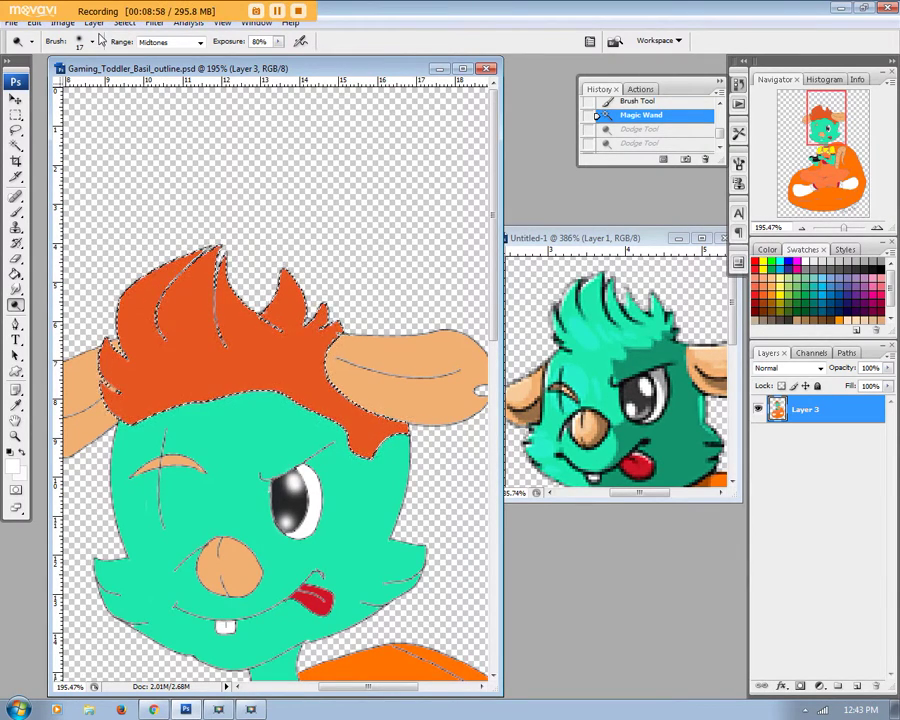
click(92, 41)
click(173, 210)
key(Return)
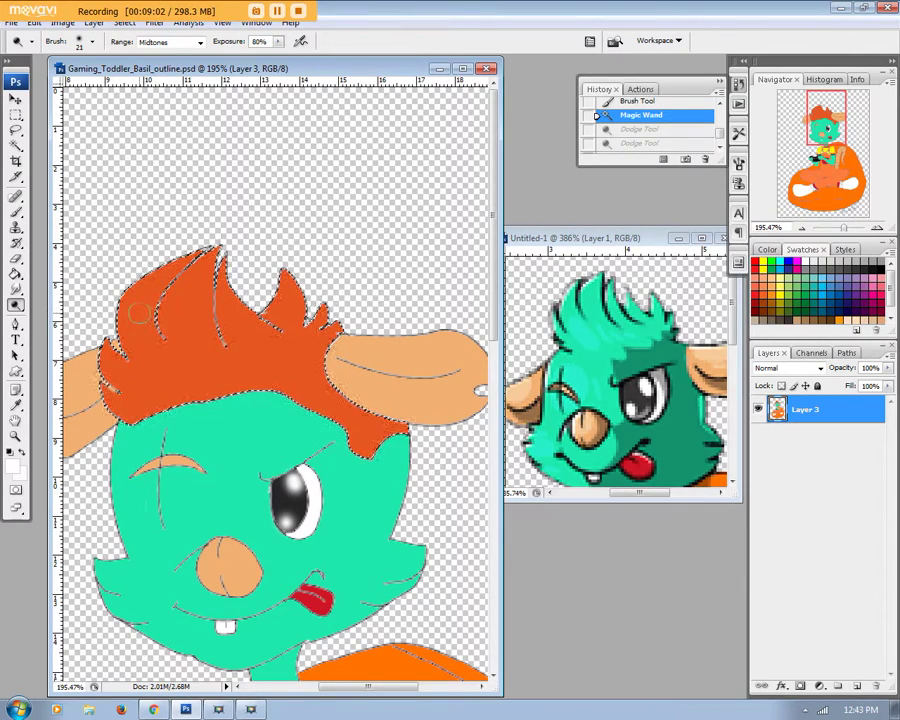
mouse_move(186, 374)
mouse_down()
mouse_move(142, 322)
mouse_move(150, 368)
mouse_move(190, 382)
mouse_up()
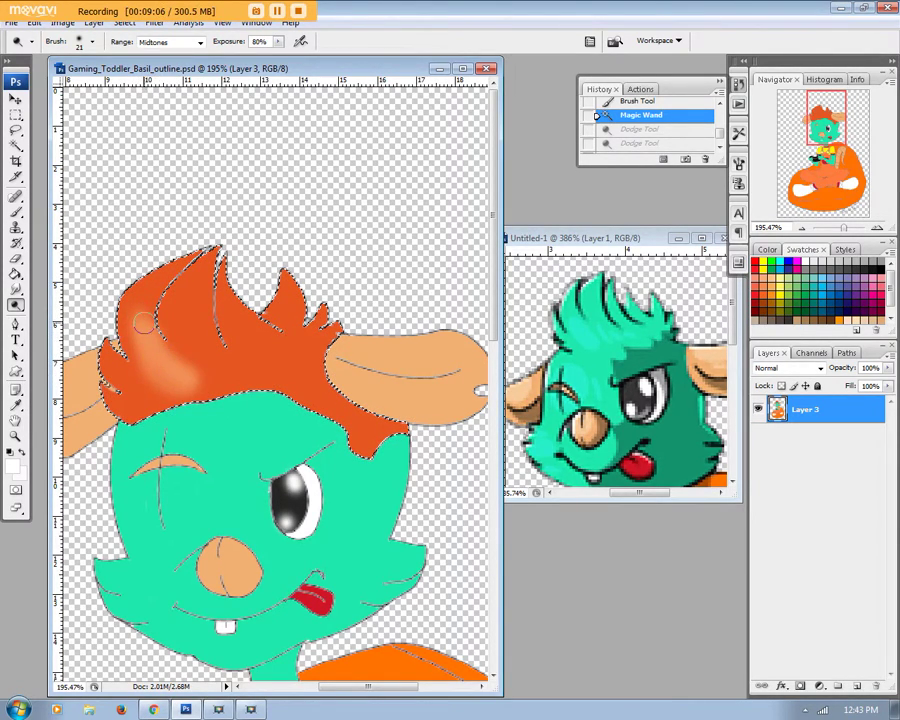
drag(146, 331, 175, 350)
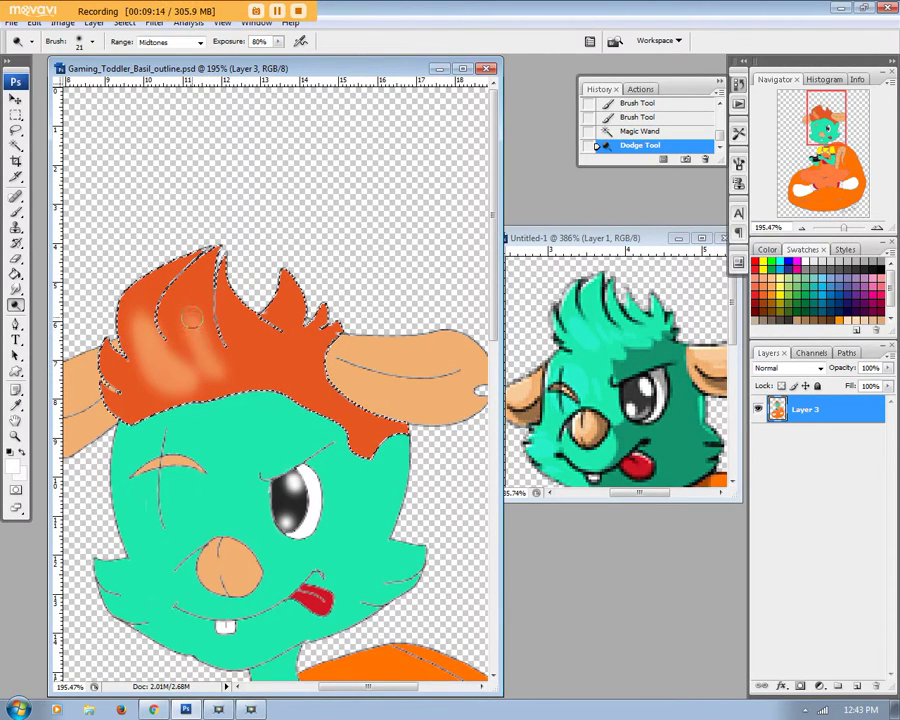
click(226, 377)
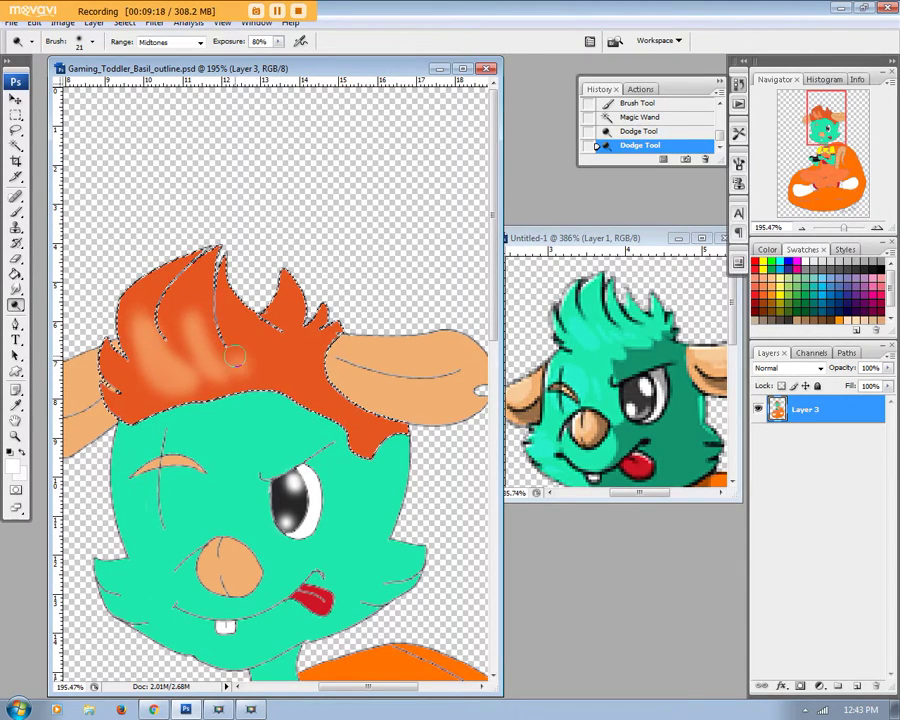
drag(246, 366, 252, 365)
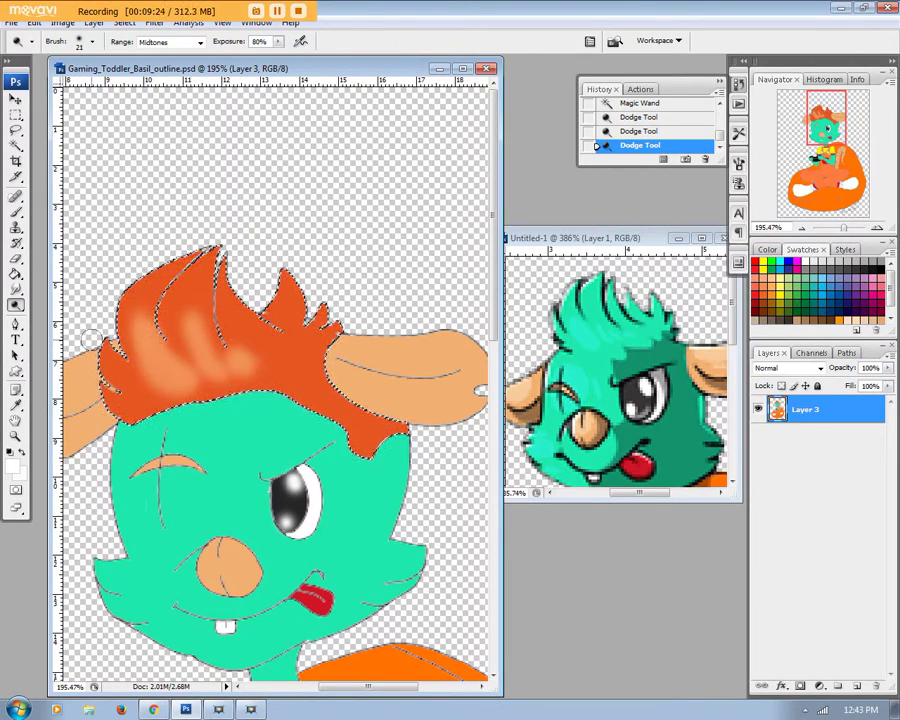
drag(116, 393, 220, 260)
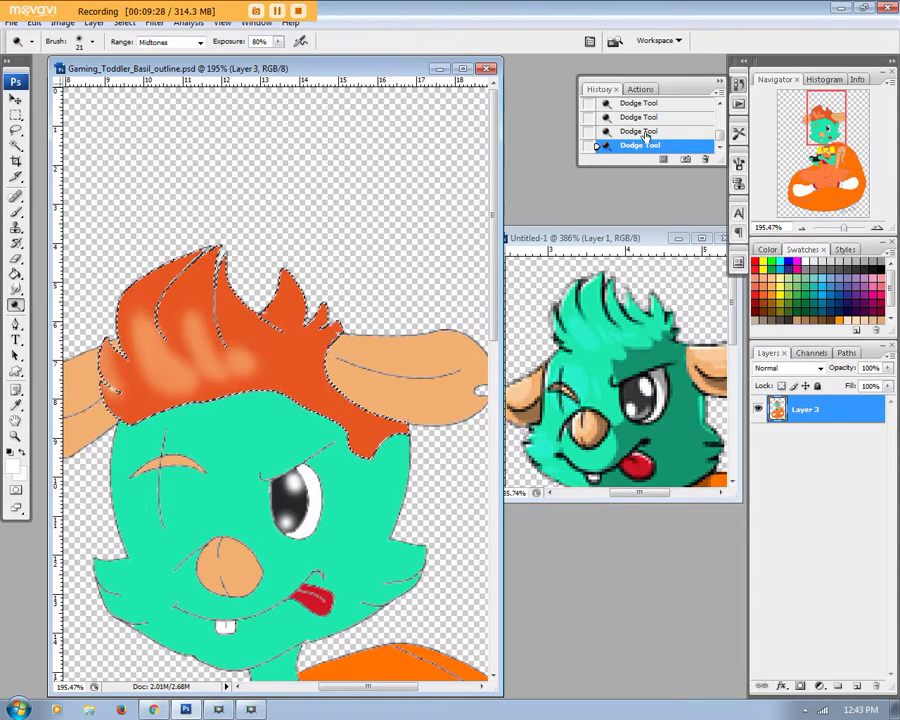
click(643, 132)
Step: Dodge finer highlights along the hair tufts' edges and brighten the front streaks with a soft 13 px brush
click(93, 42)
click(83, 212)
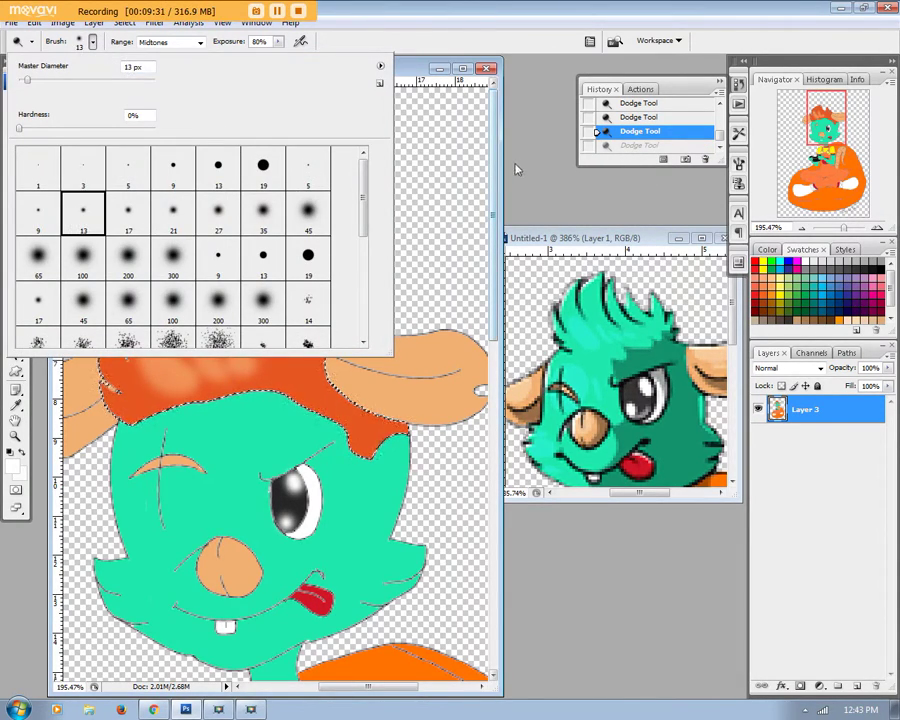
click(516, 170)
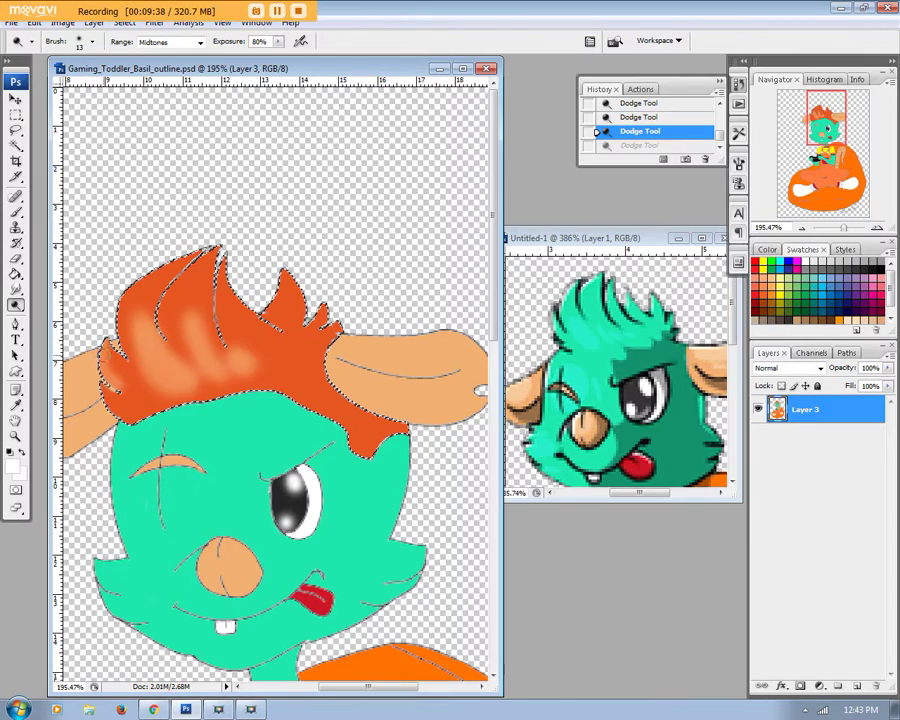
drag(115, 365, 96, 383)
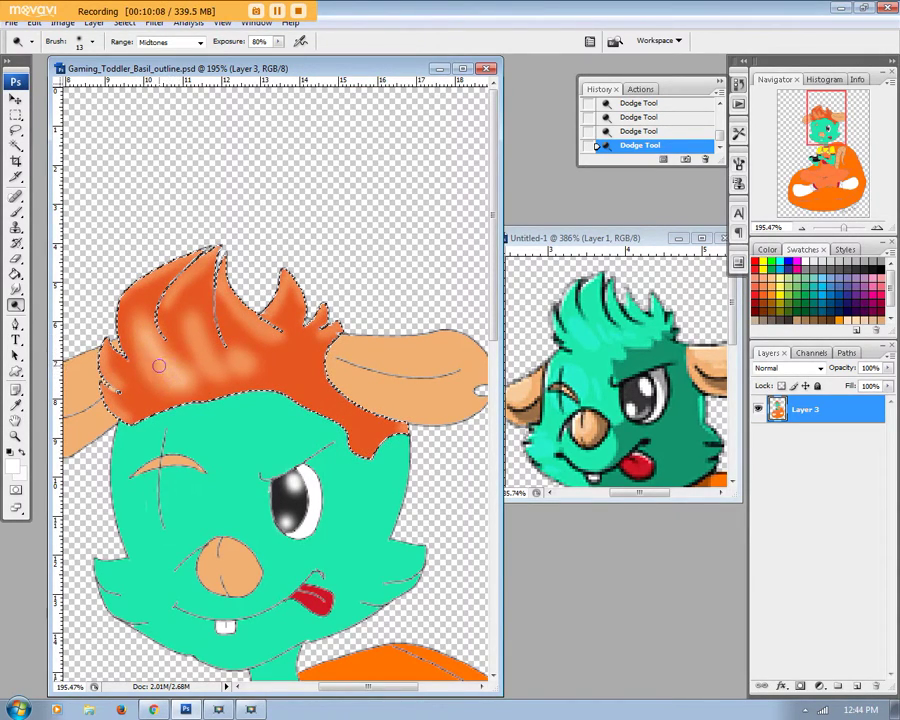
mouse_move(168, 380)
mouse_down()
mouse_move(192, 362)
mouse_move(149, 349)
mouse_move(172, 368)
mouse_move(150, 366)
mouse_move(140, 329)
mouse_move(207, 374)
mouse_move(226, 368)
mouse_move(200, 346)
mouse_move(248, 360)
mouse_move(270, 355)
mouse_move(218, 254)
mouse_move(235, 302)
mouse_move(225, 280)
mouse_move(170, 300)
mouse_move(195, 205)
mouse_move(189, 212)
mouse_up()
mouse_move(267, 294)
mouse_down()
mouse_move(292, 281)
mouse_move(297, 289)
mouse_move(278, 247)
mouse_up()
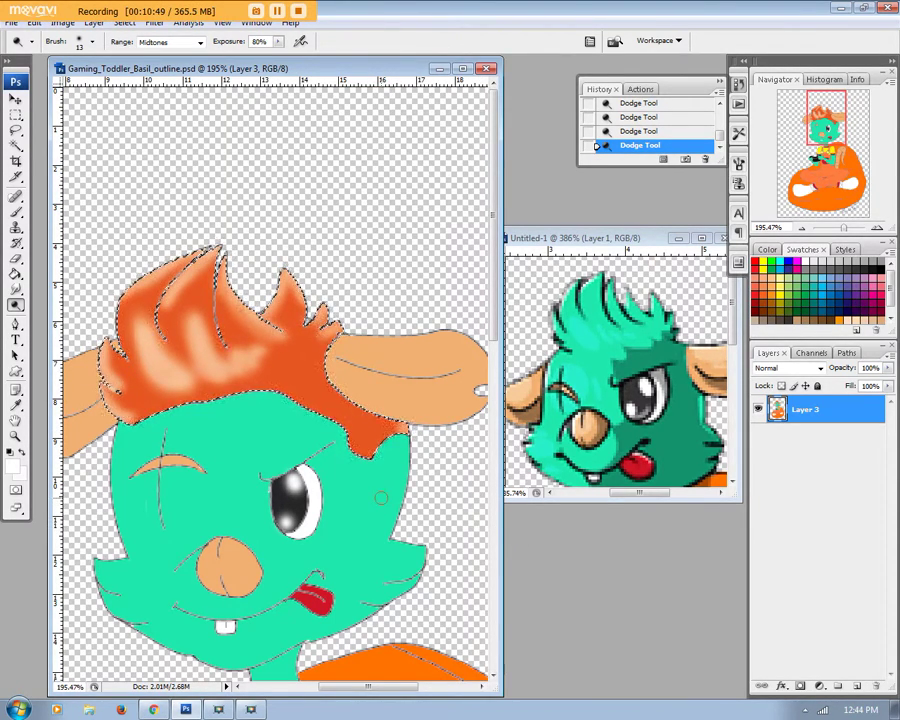
Step: Burn shadows into the hair beside the ear, between the tufts and along the strand lines with a soft 17 px brush at 50% exposure
click(16, 304)
click(68, 318)
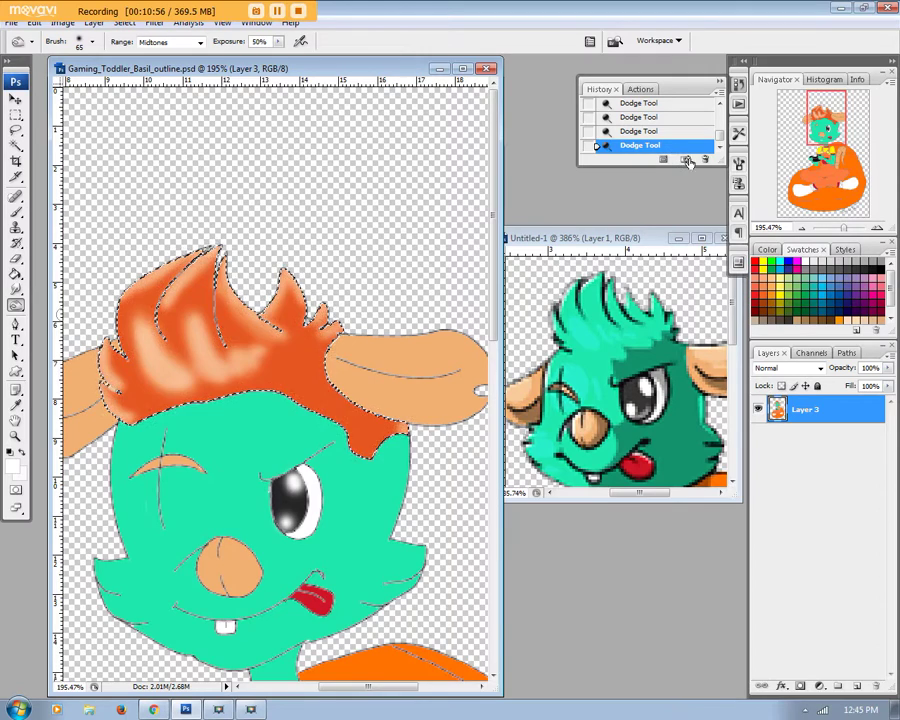
click(92, 43)
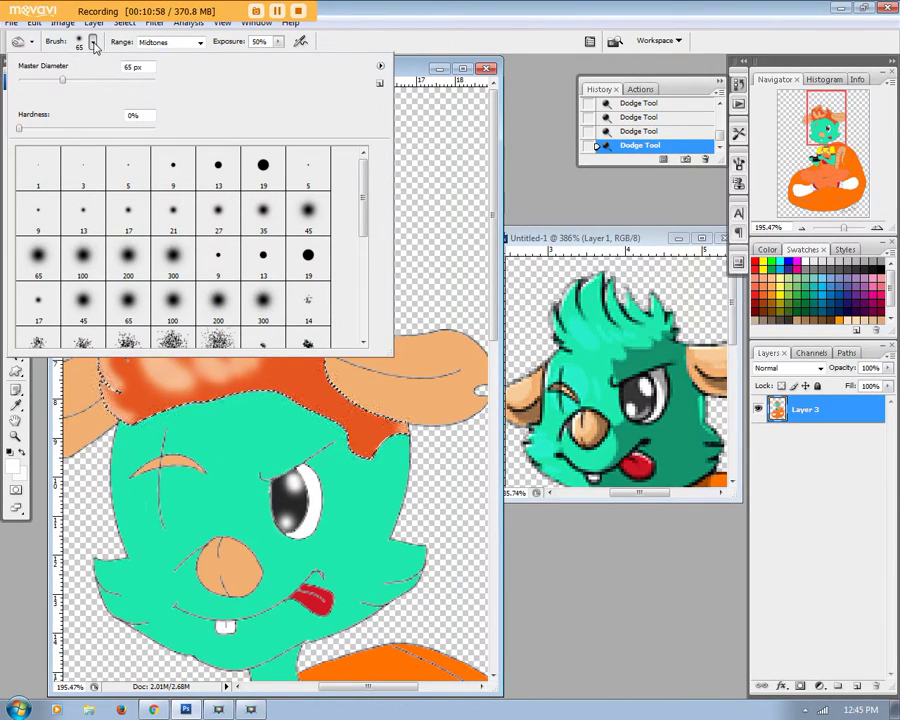
click(128, 210)
key(Return)
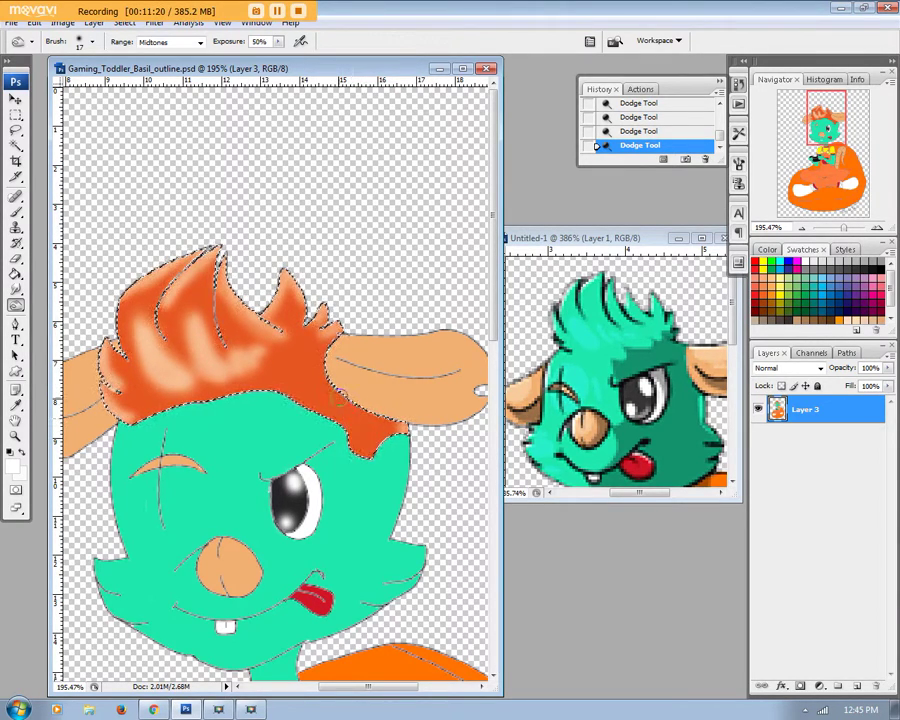
mouse_move(328, 388)
mouse_down()
mouse_move(408, 431)
mouse_move(385, 428)
mouse_up()
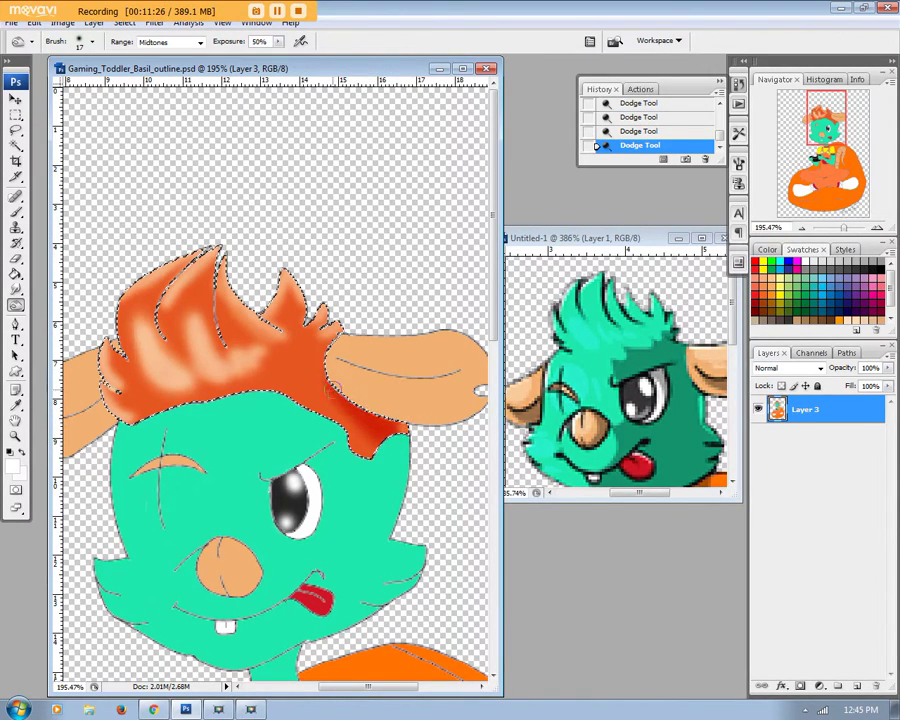
alt+drag(372, 425, 405, 432)
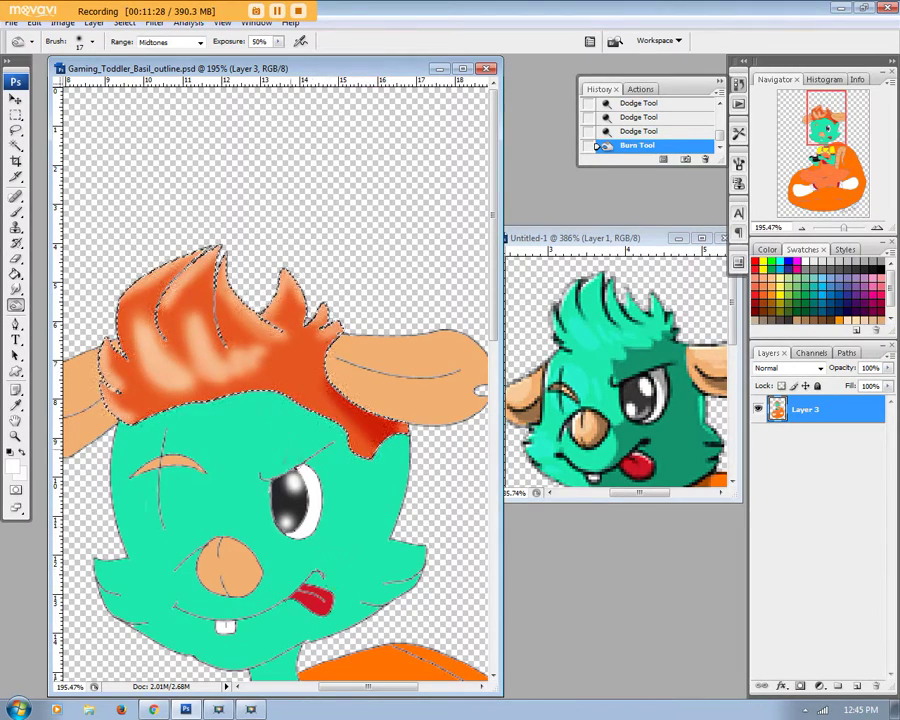
mouse_move(299, 300)
mouse_down()
mouse_move(291, 292)
mouse_move(291, 314)
mouse_move(312, 303)
mouse_move(292, 325)
mouse_move(290, 318)
mouse_up()
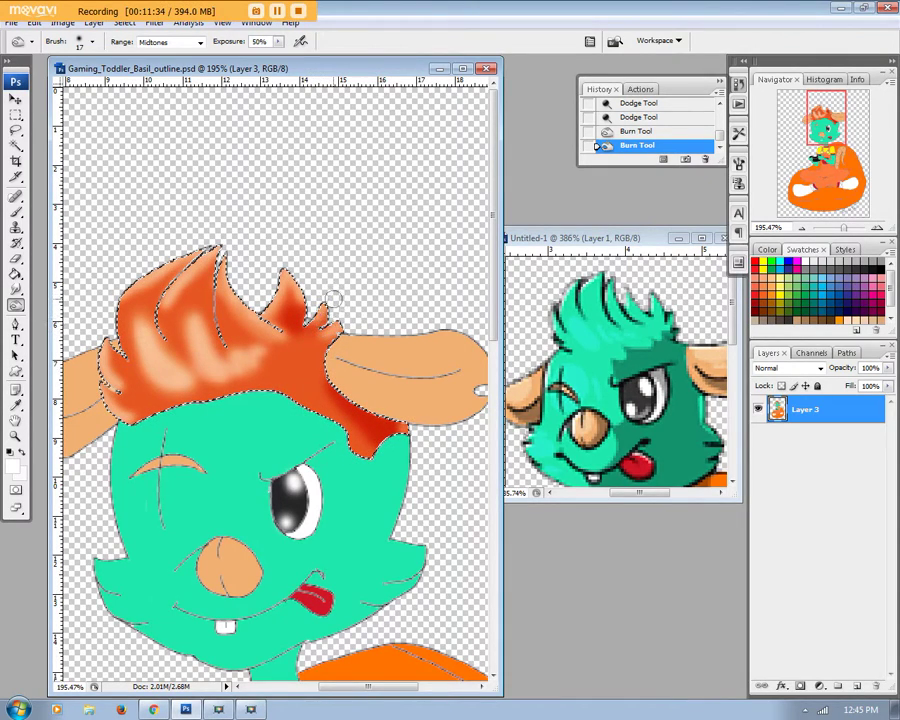
mouse_move(300, 330)
mouse_down()
mouse_move(318, 345)
mouse_move(240, 265)
mouse_move(100, 210)
mouse_move(155, 195)
mouse_move(237, 331)
mouse_move(222, 304)
mouse_move(226, 331)
mouse_move(254, 344)
mouse_move(200, 300)
mouse_move(215, 315)
mouse_up()
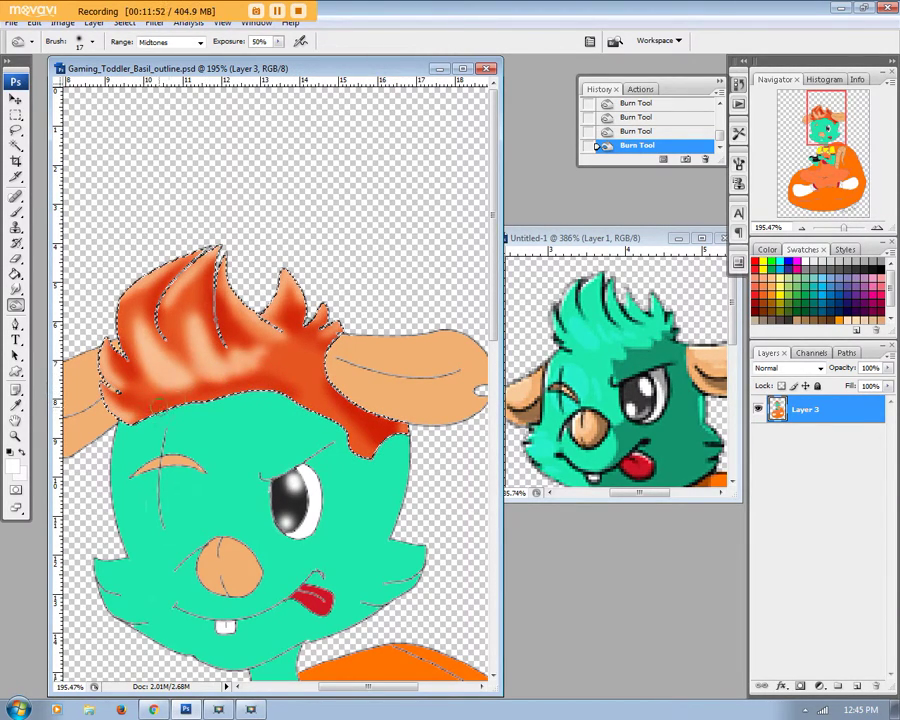
Step: Burn finer shadows along the hair's lower edge above the forehead and between the tufts with a soft 13 px brush at 50% exposure
click(91, 41)
click(83, 212)
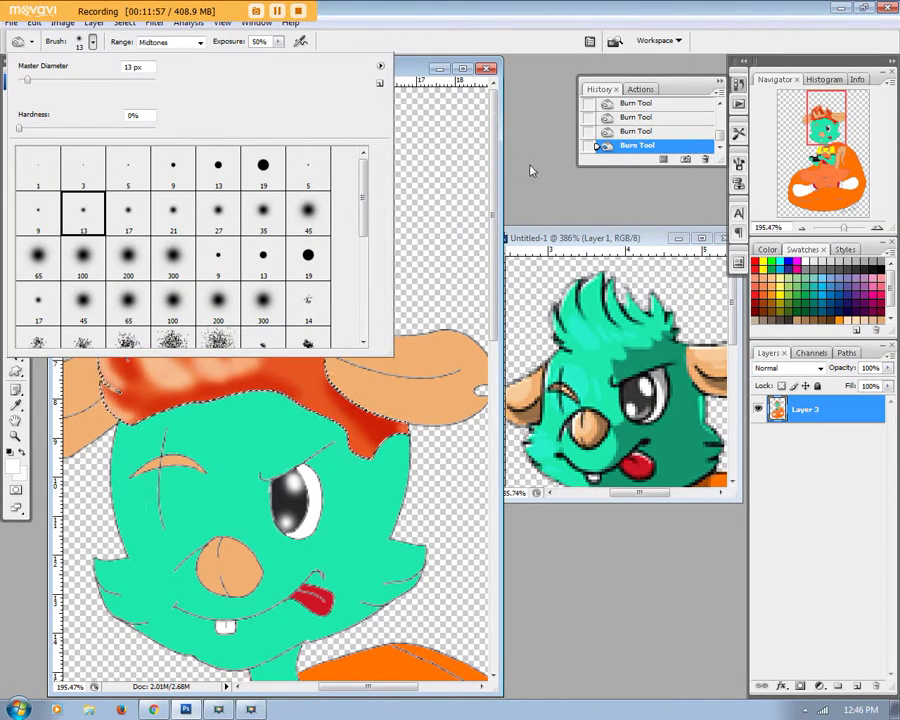
click(531, 170)
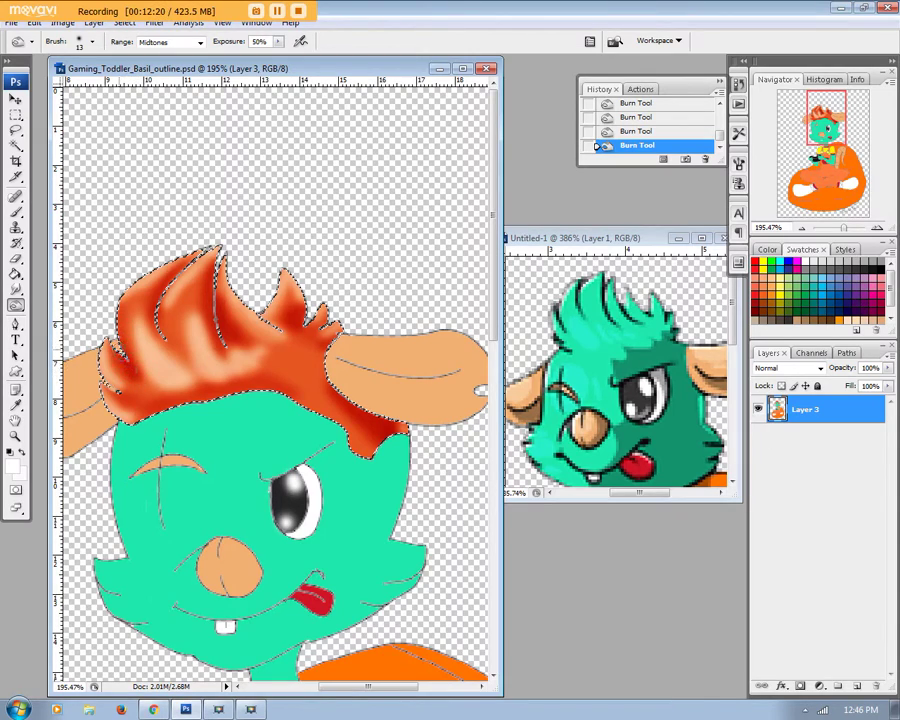
drag(110, 400, 295, 420)
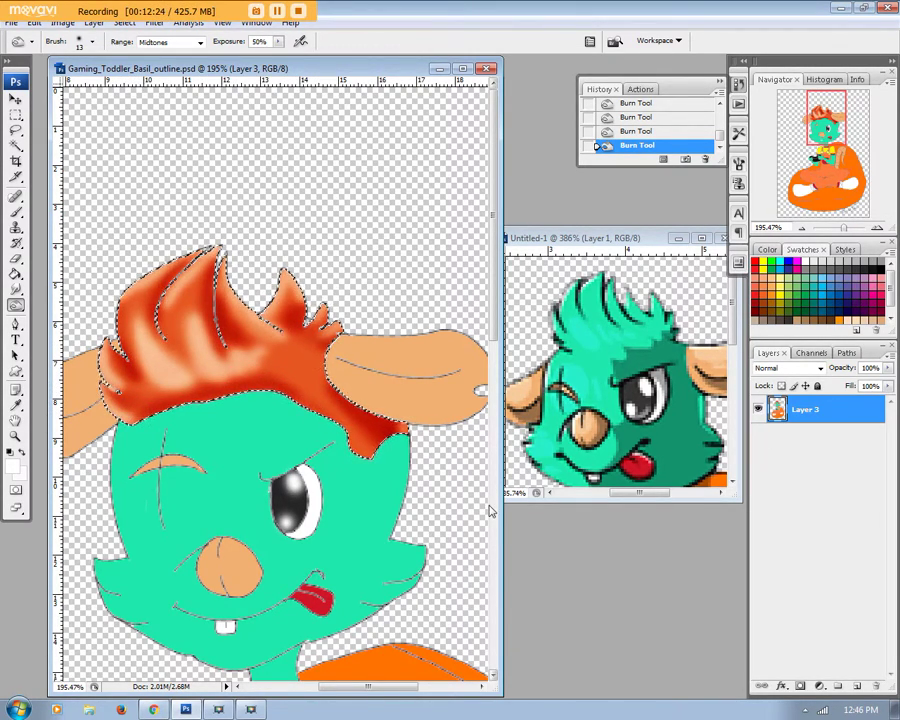
Step: Deselect the shaded hair area
click(16, 146)
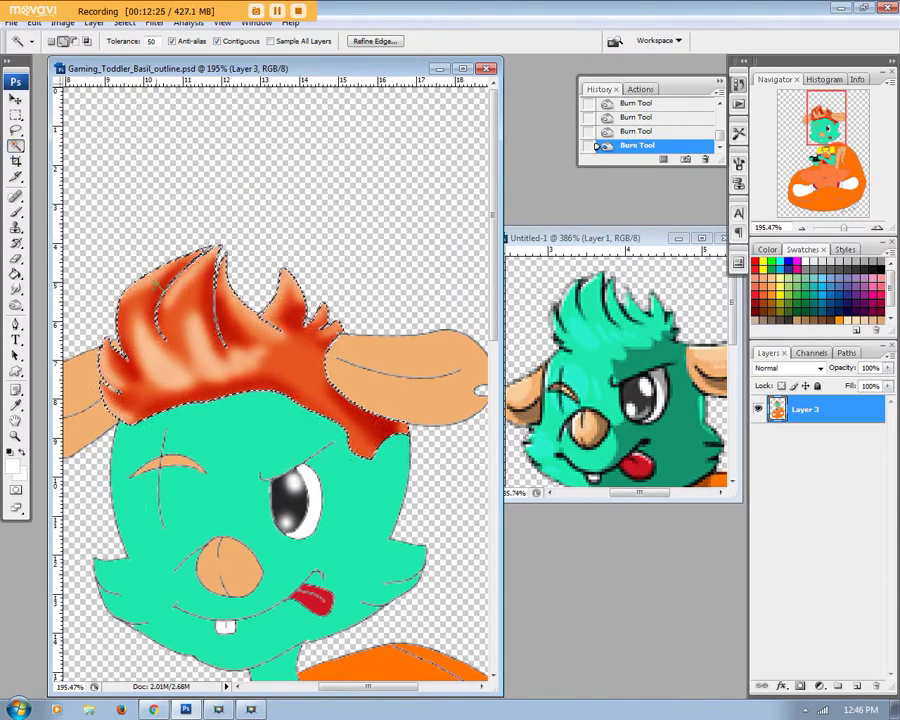
click(16, 114)
right_click(188, 296)
click(212, 306)
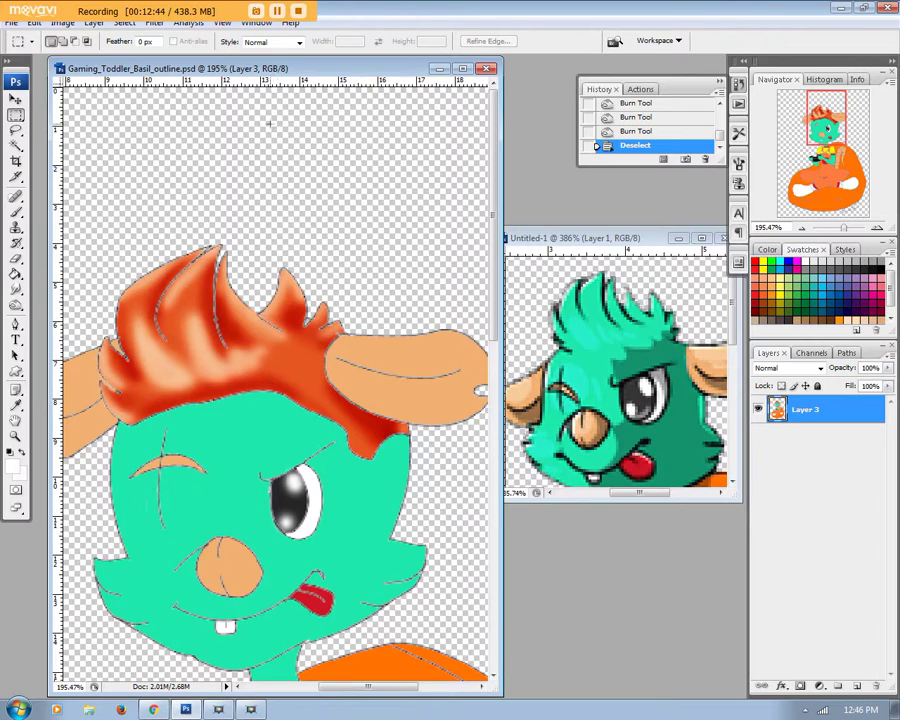
Step: Select the tan fill of both ears together with the Magic Wand at tolerance 50
click(15, 145)
click(306, 266)
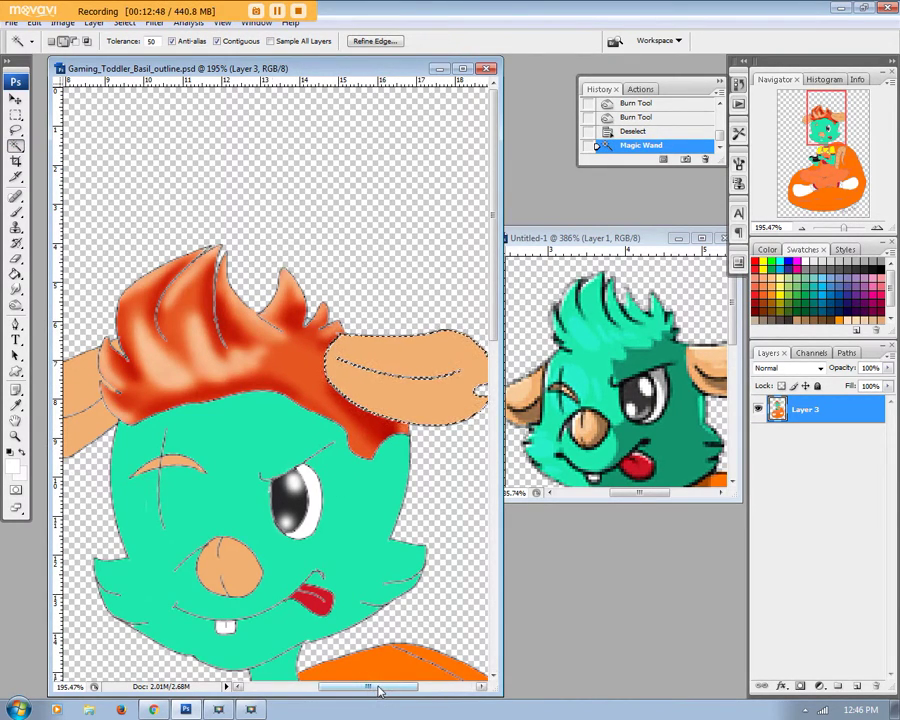
scroll(275, 380, left, 3)
click(185, 440)
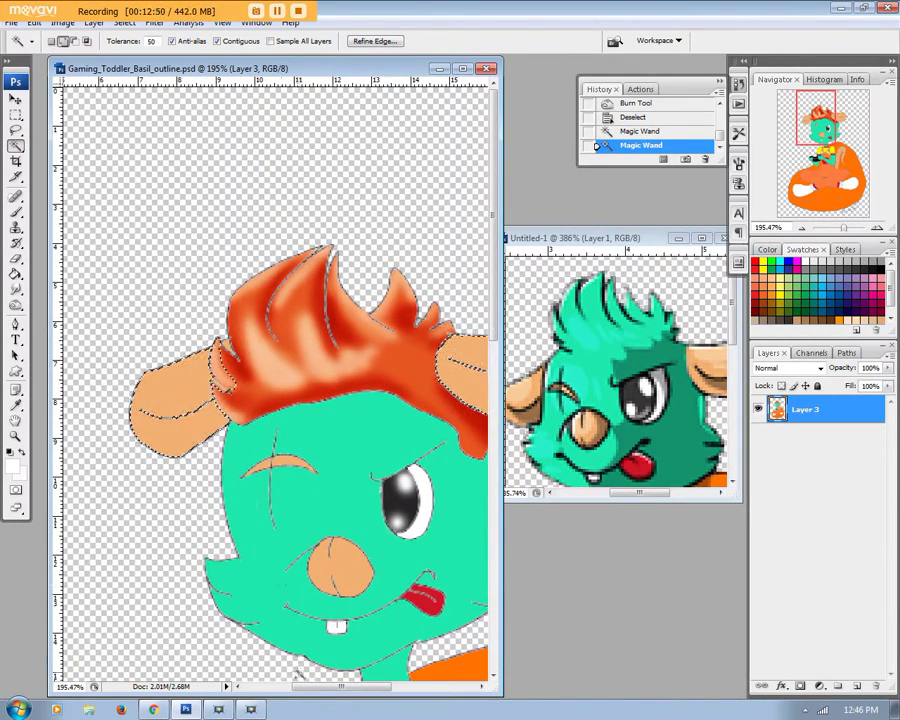
drag(304, 688, 355, 693)
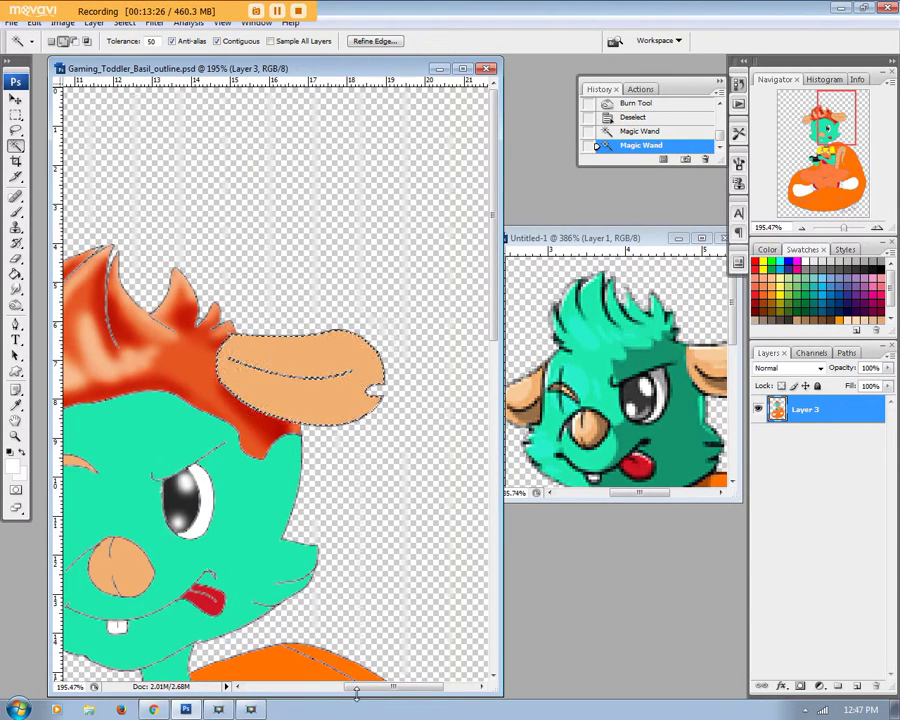
mouse_move(255, 709)
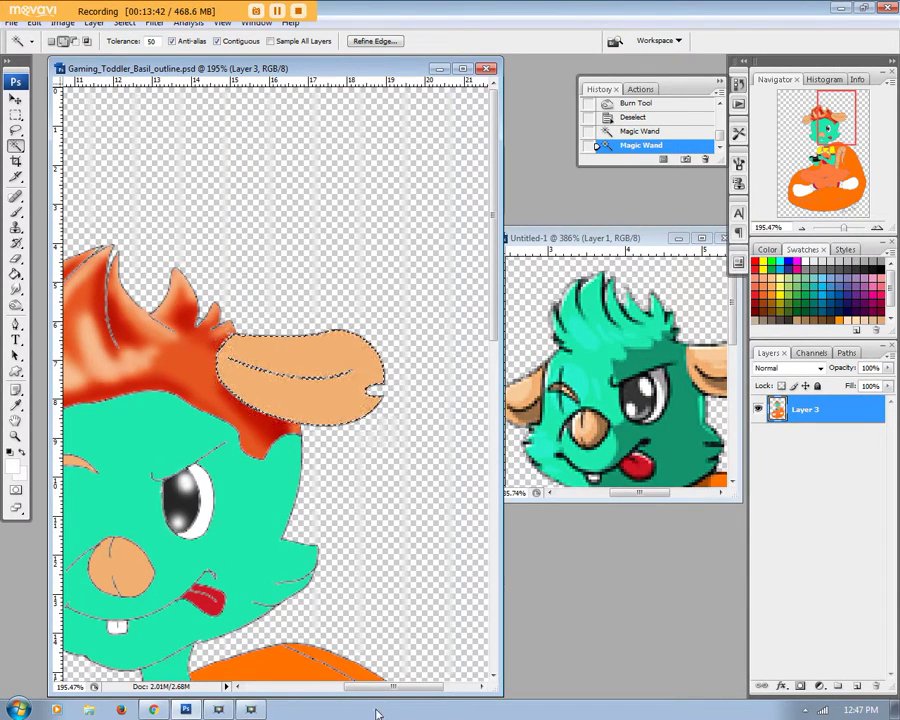
click(250, 712)
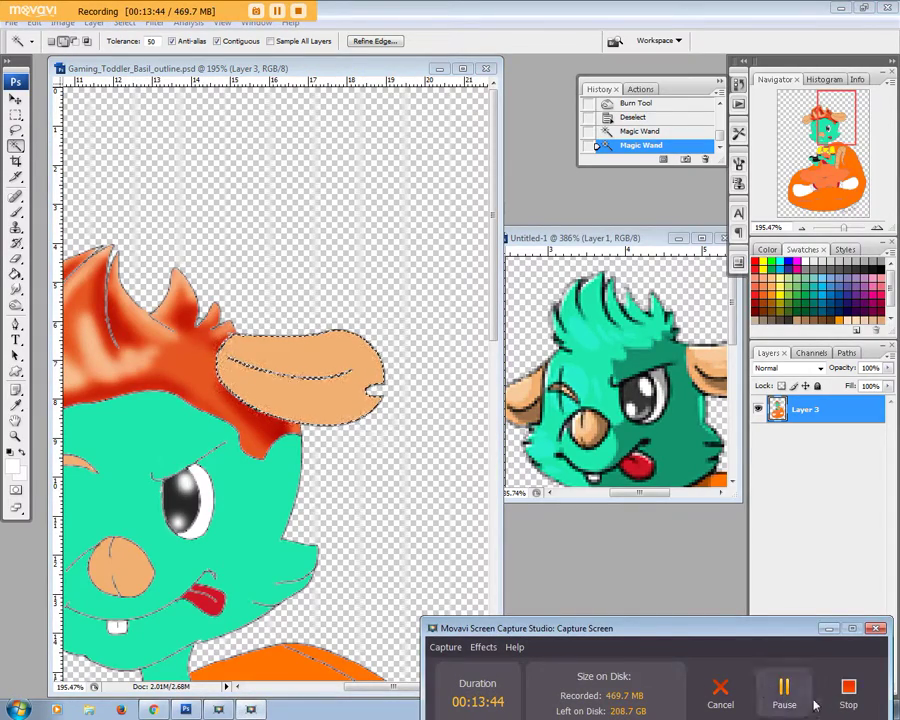